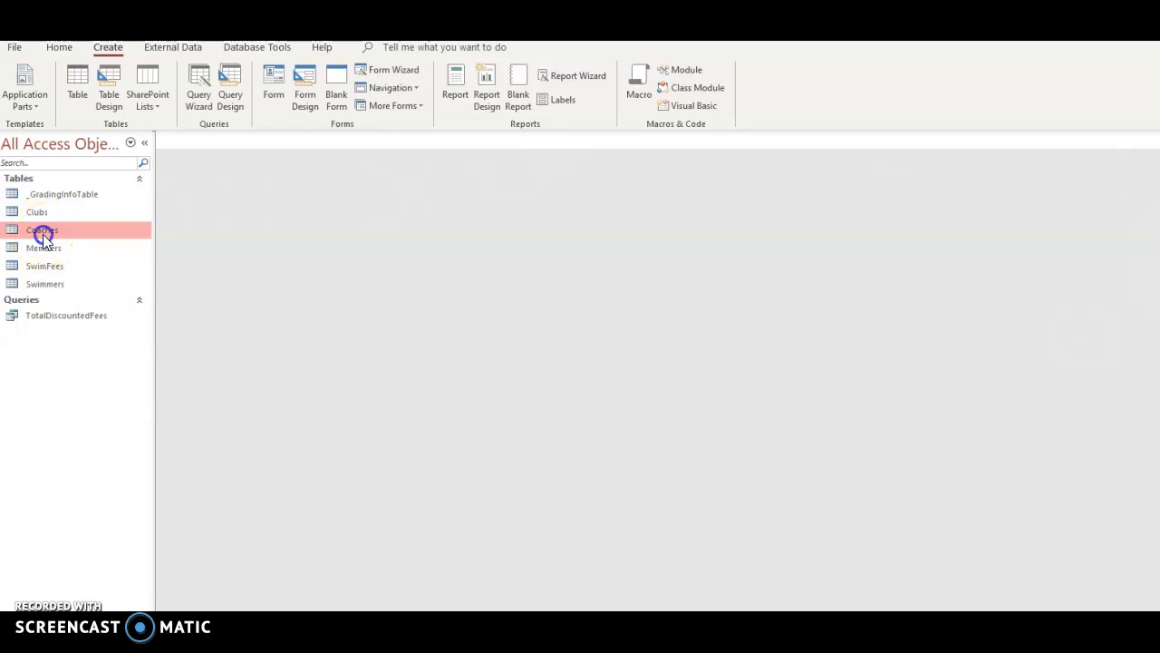
Step: Create a split form from the Coaches table and hide the Property Sheet
click(115, 52)
click(419, 106)
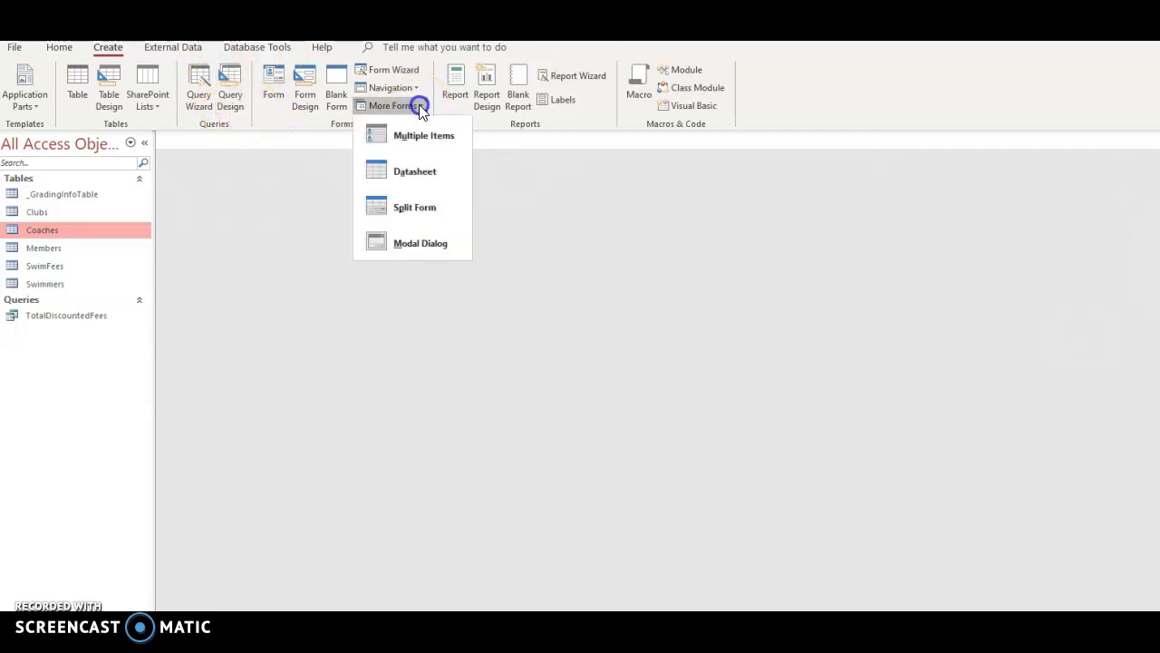
click(414, 206)
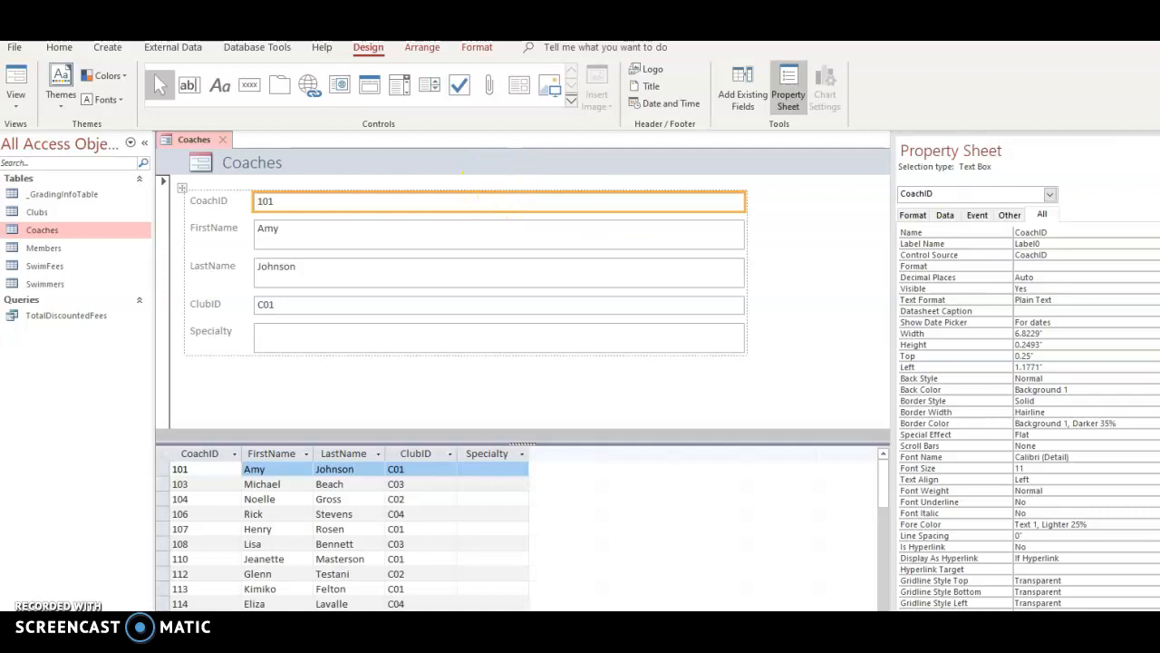
click(788, 88)
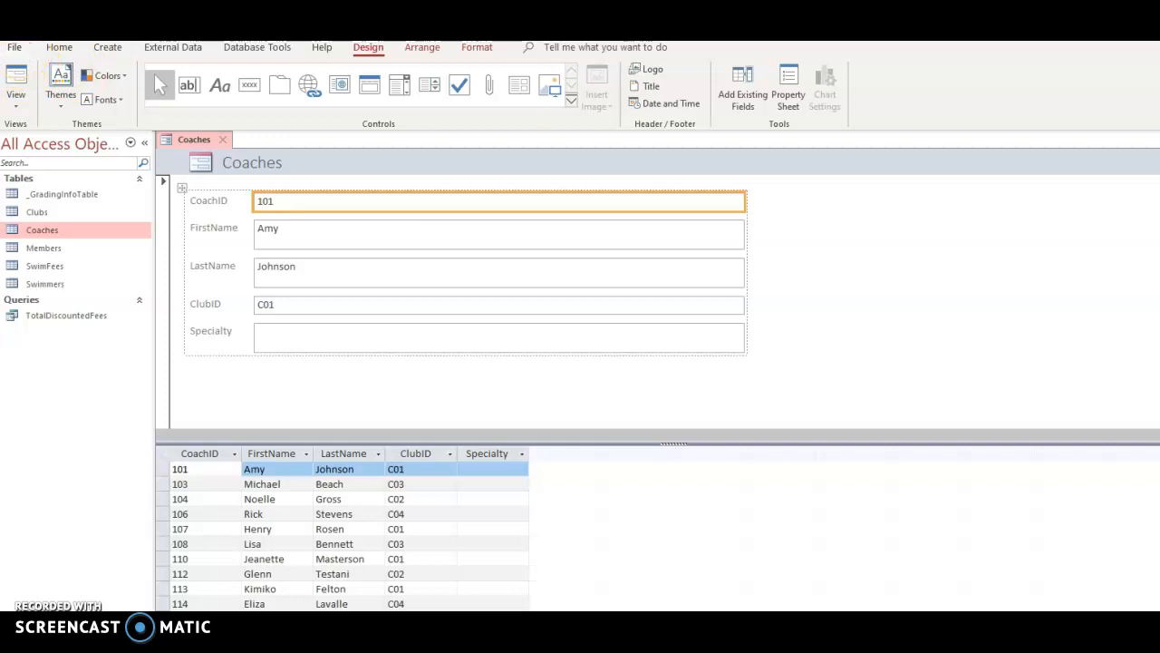
Step: Save the new form as Coaches Split Form
key(ctrl+s)
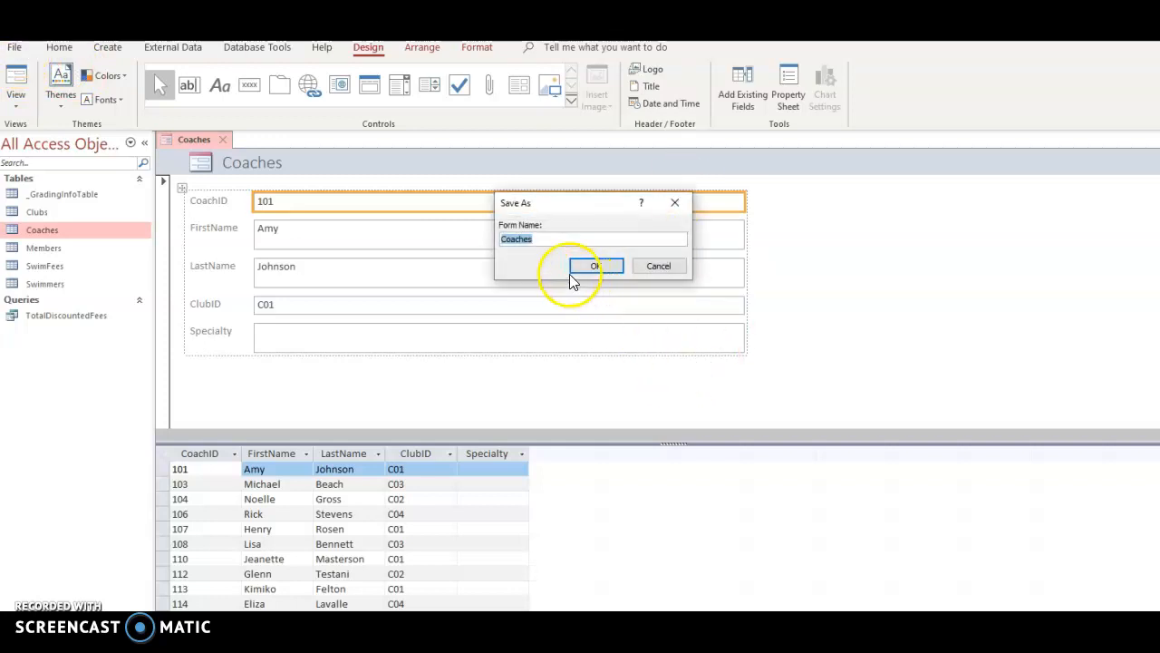
click(554, 239)
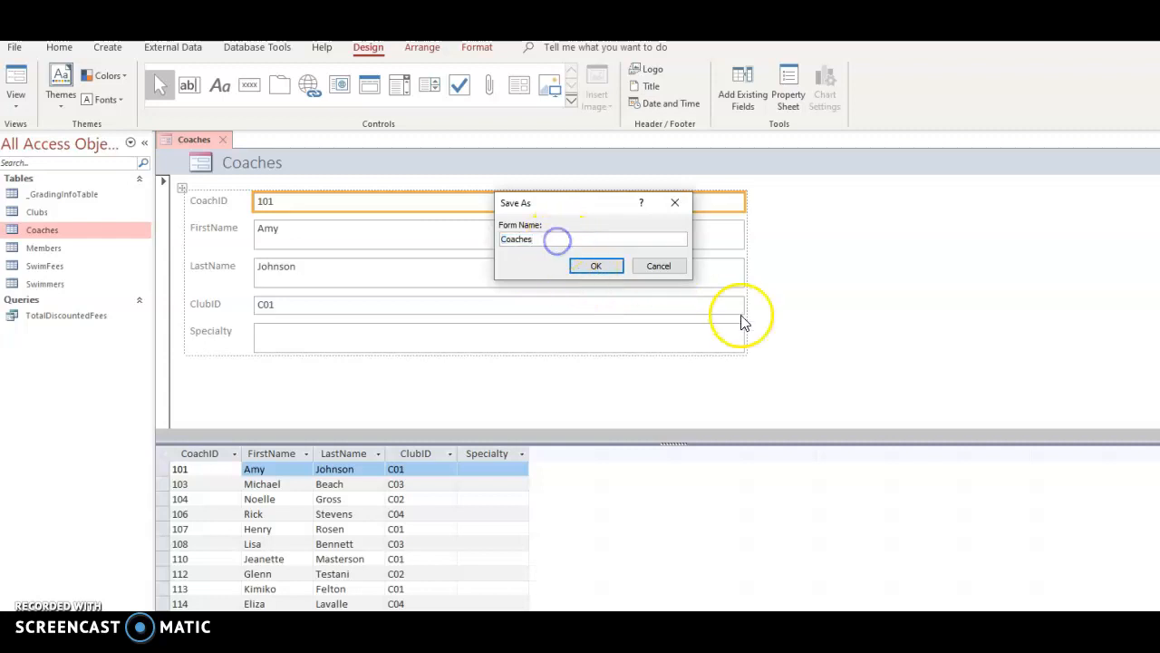
text(Sp)
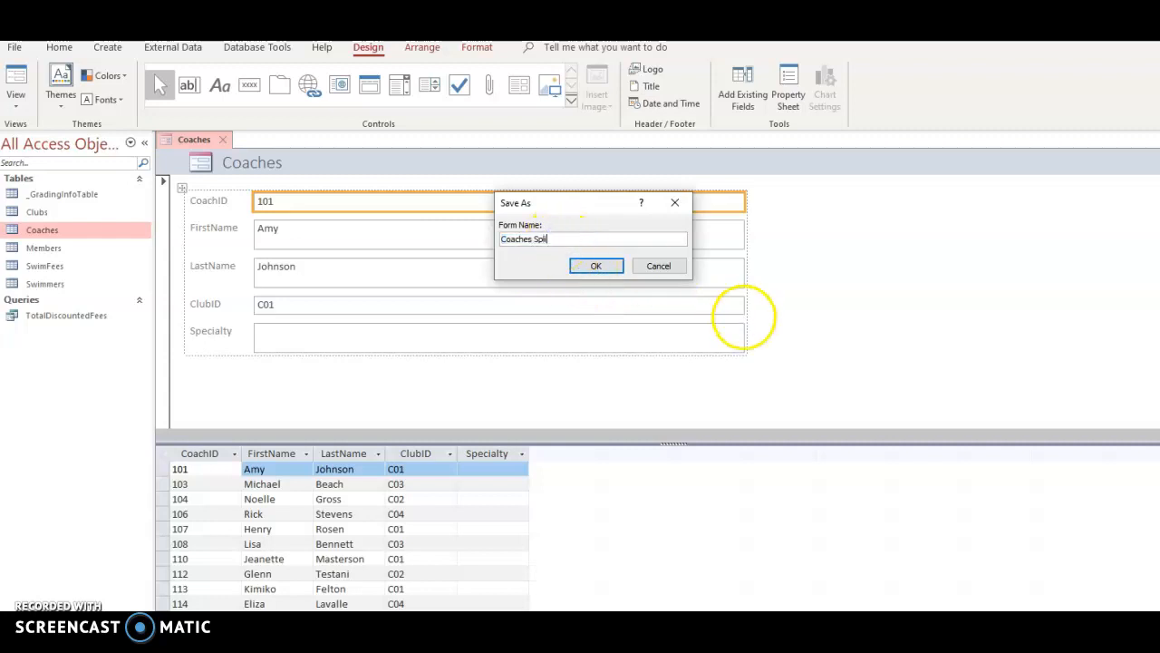
text(lit Form)
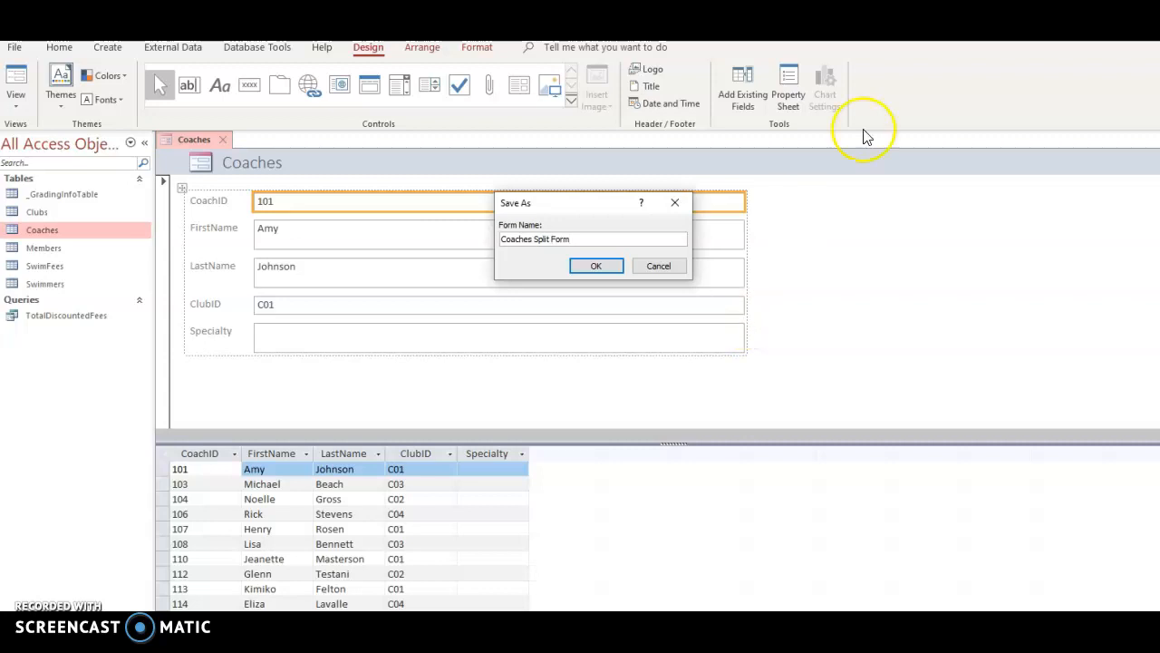
click(606, 268)
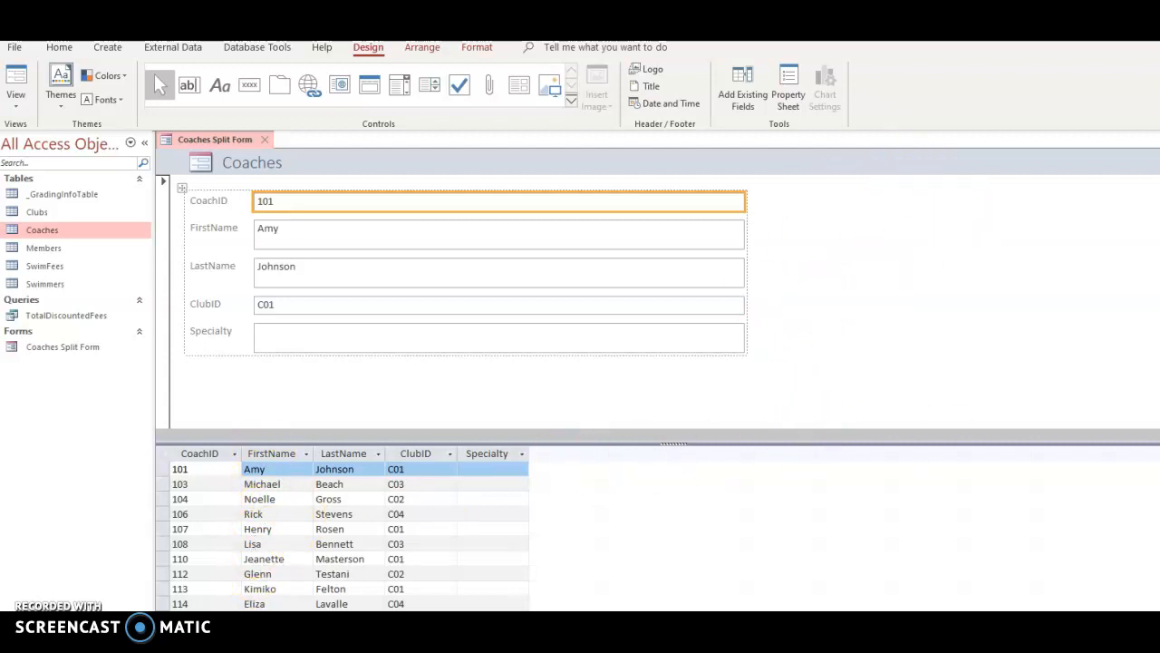
Step: Delete the record with CoachID 120 from the split form's datasheet and close the form
scroll(686, 541, down, 7)
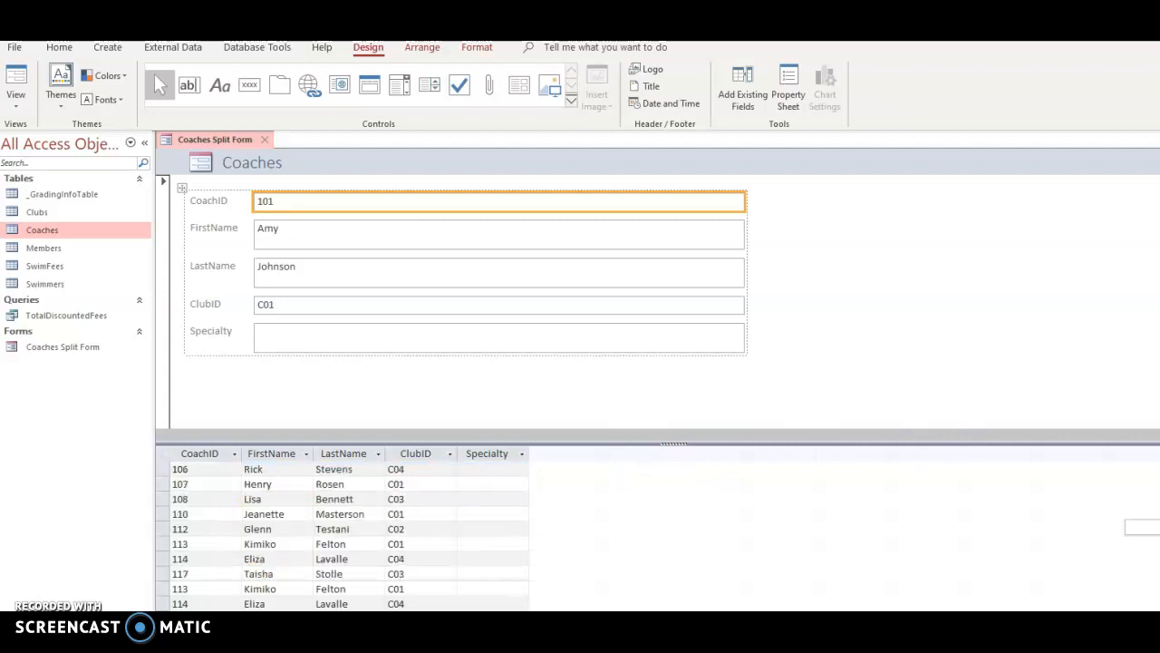
scroll(319, 530, down, 1)
scroll(317, 523, up, 2)
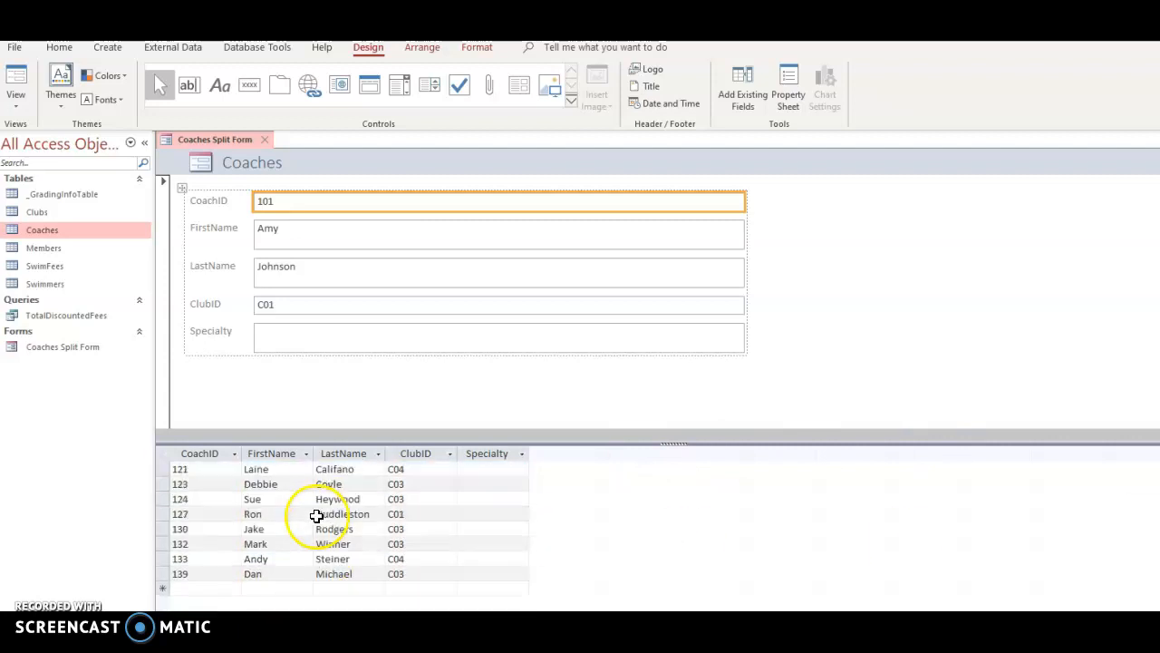
scroll(317, 513, up, 1)
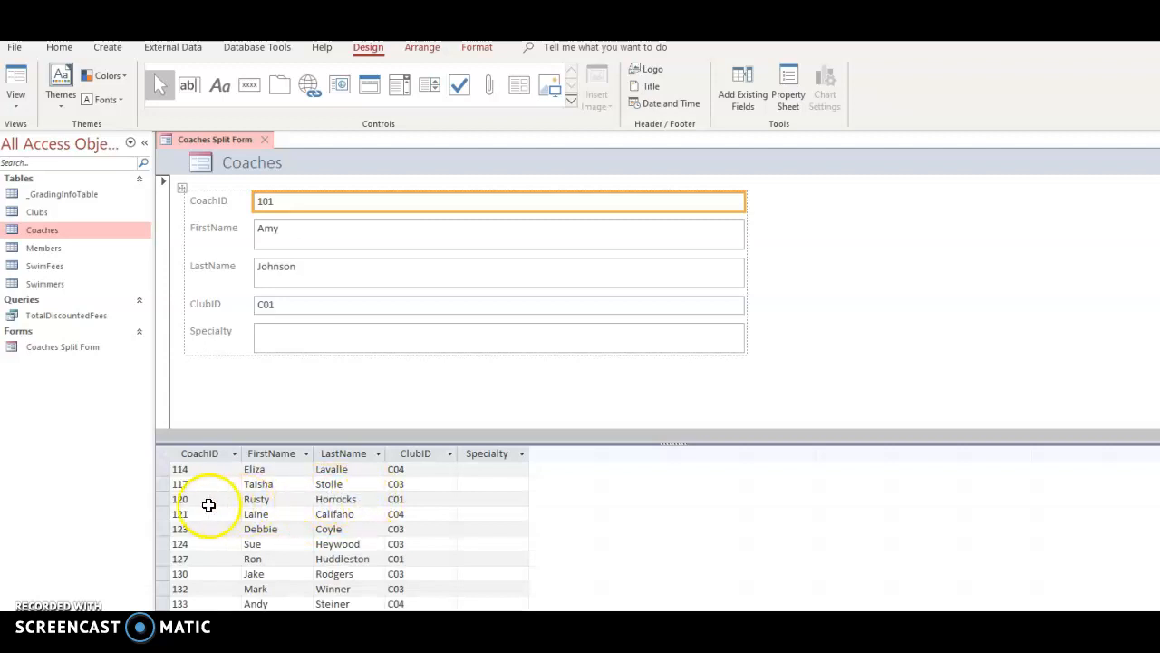
click(157, 499)
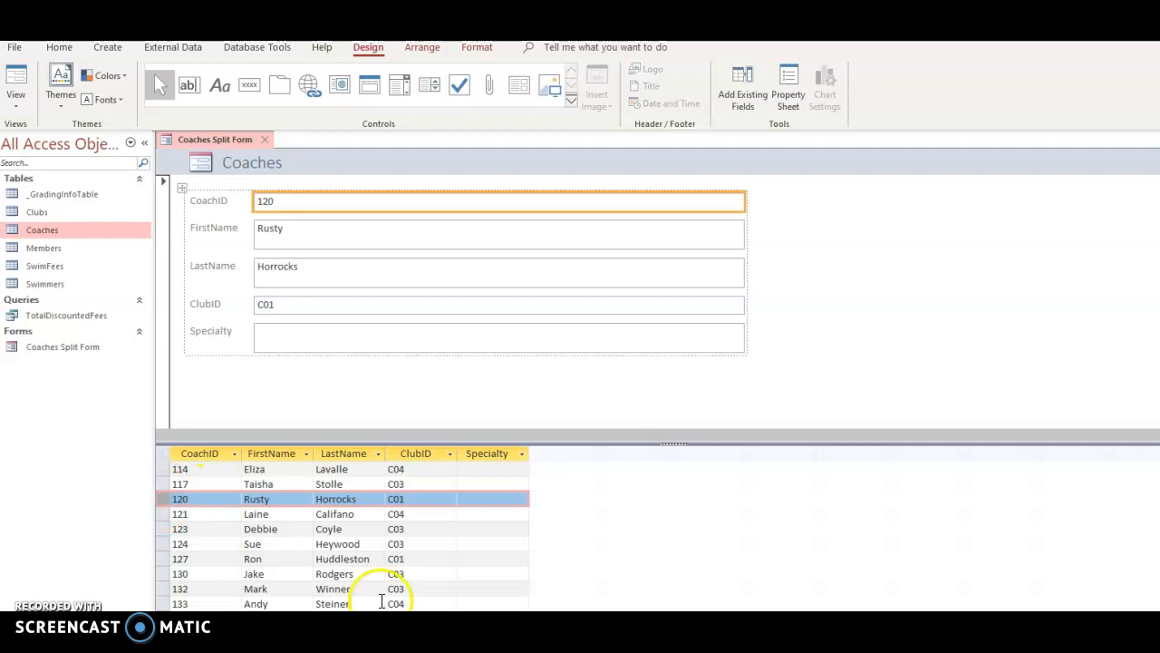
key(Delete)
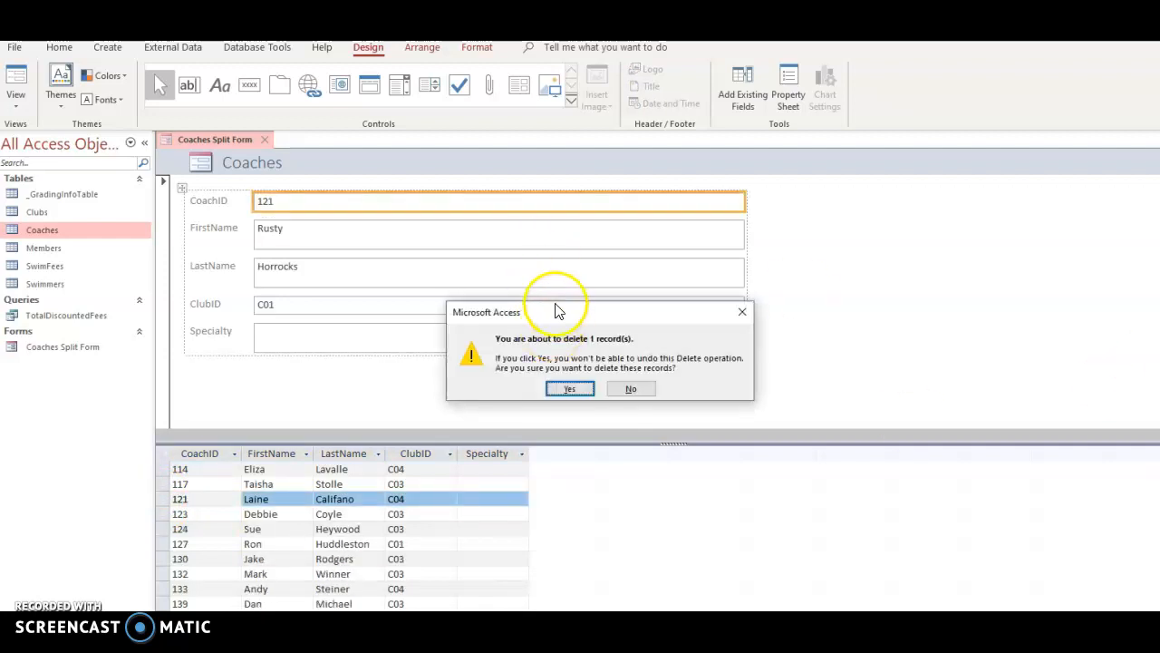
click(573, 387)
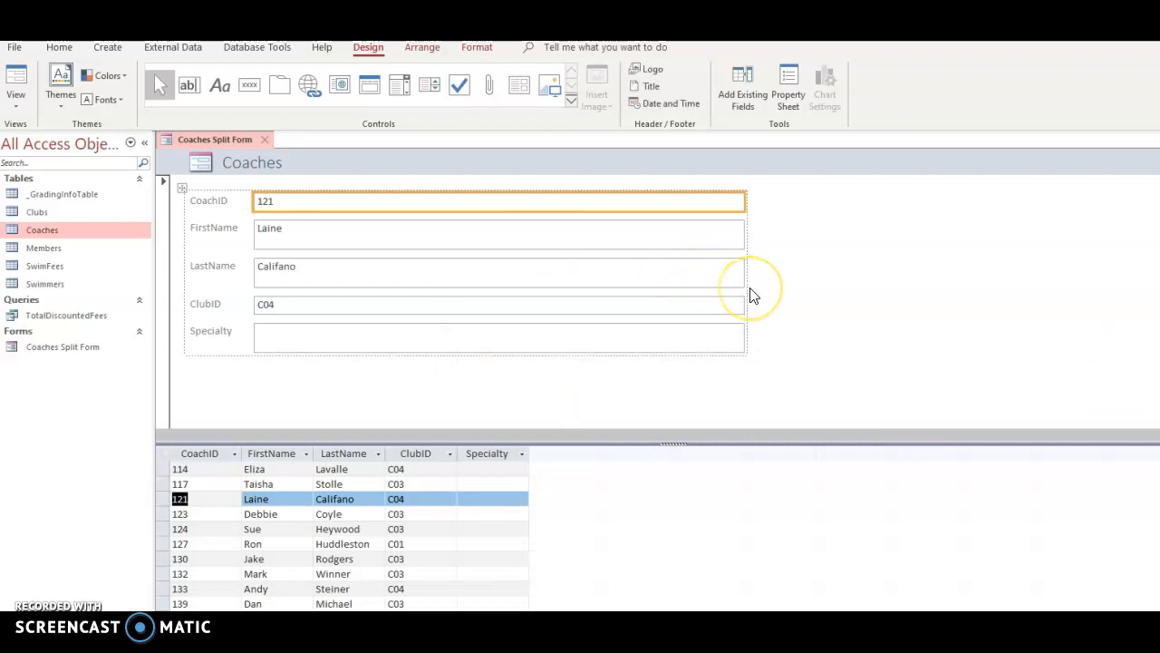
click(789, 314)
click(265, 139)
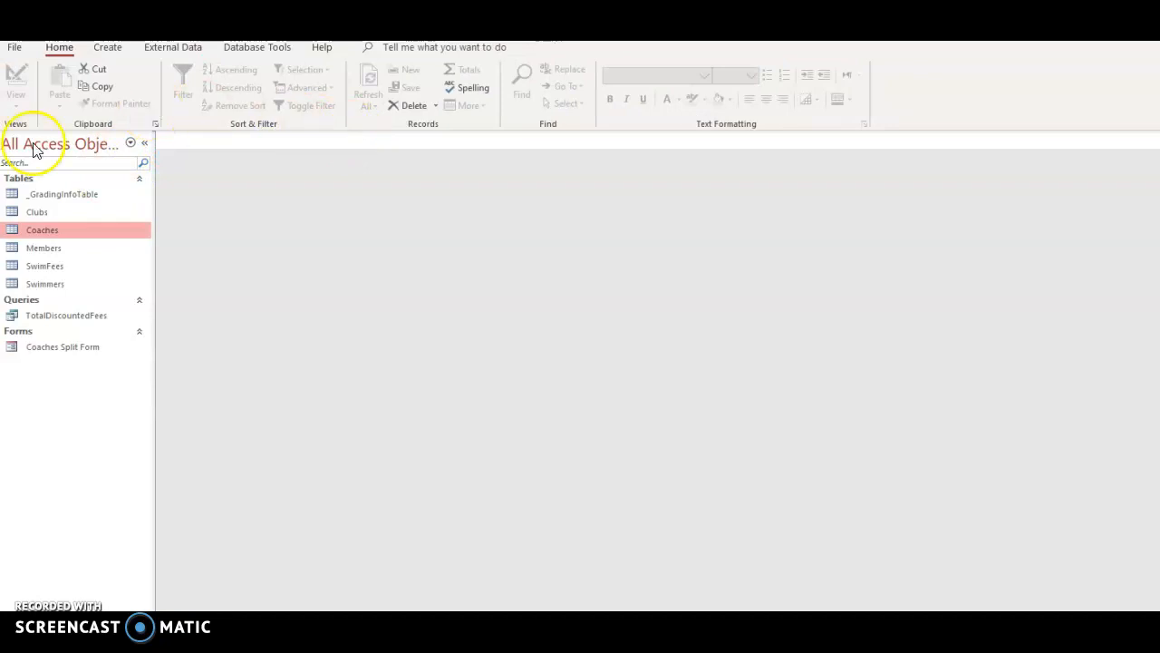
Step: Create a new query in Design View with the SwimFees table, enlarging its field list and the design grid area
click(38, 267)
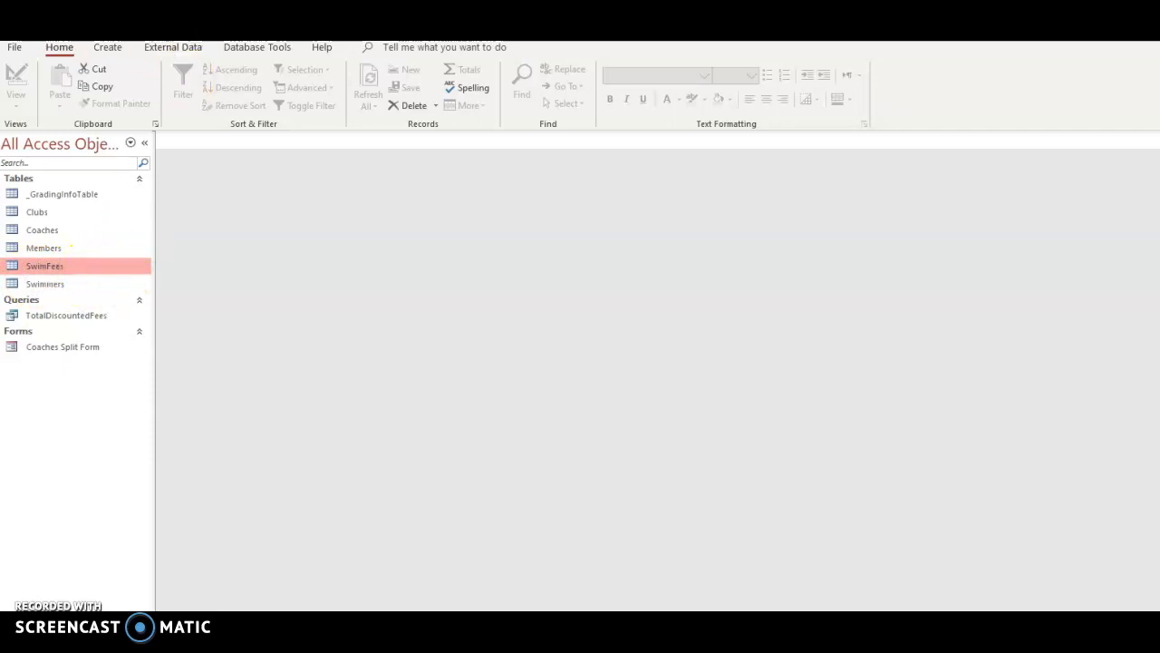
click(107, 49)
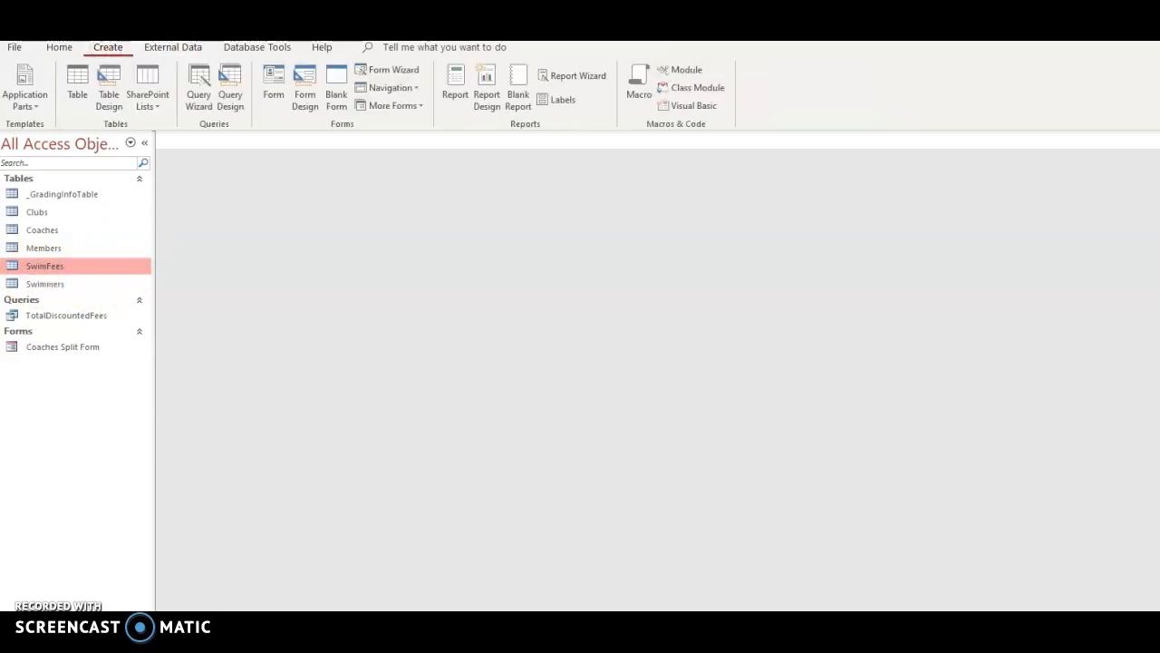
click(234, 105)
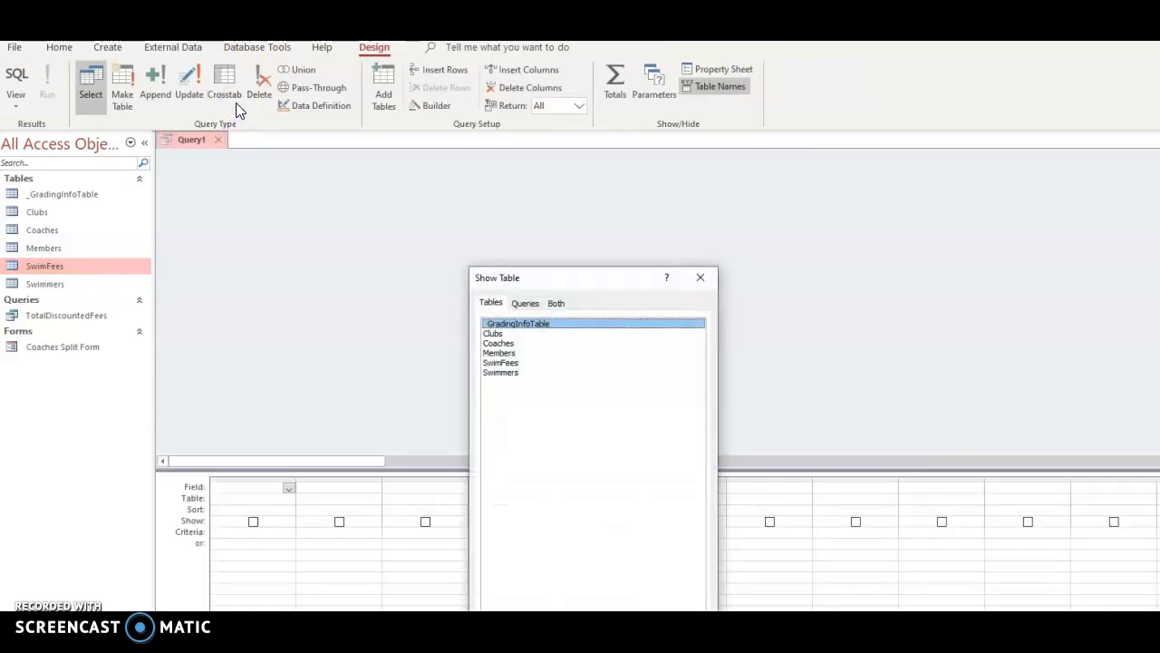
click(502, 362)
drag(580, 278, 621, 70)
click(550, 156)
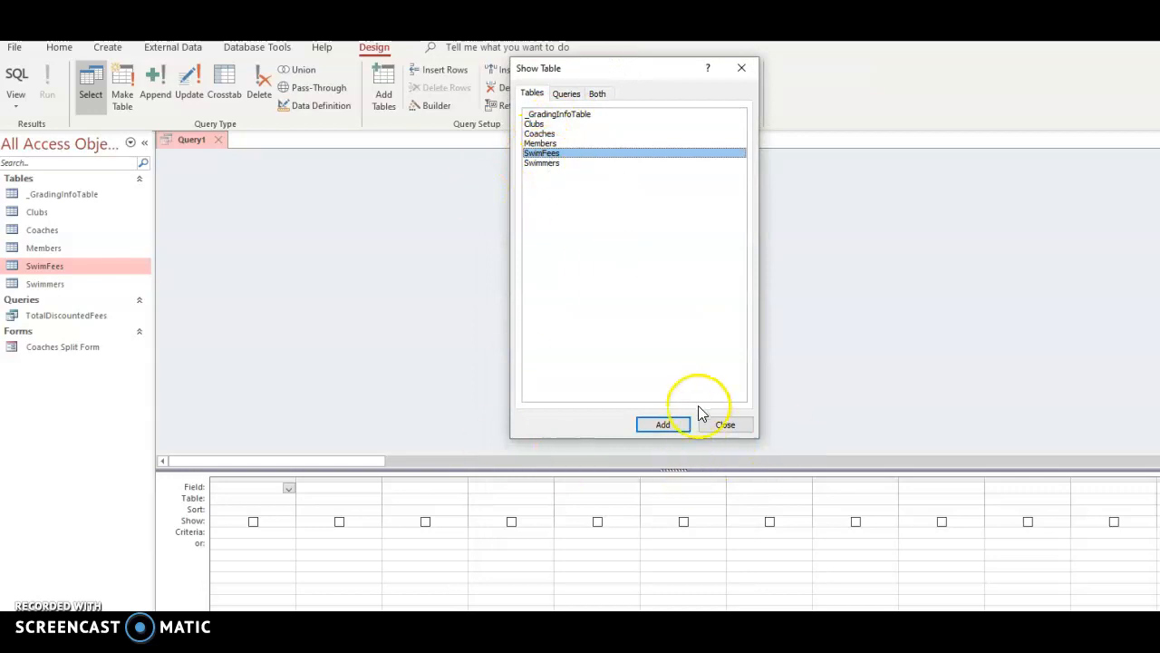
click(676, 425)
click(736, 423)
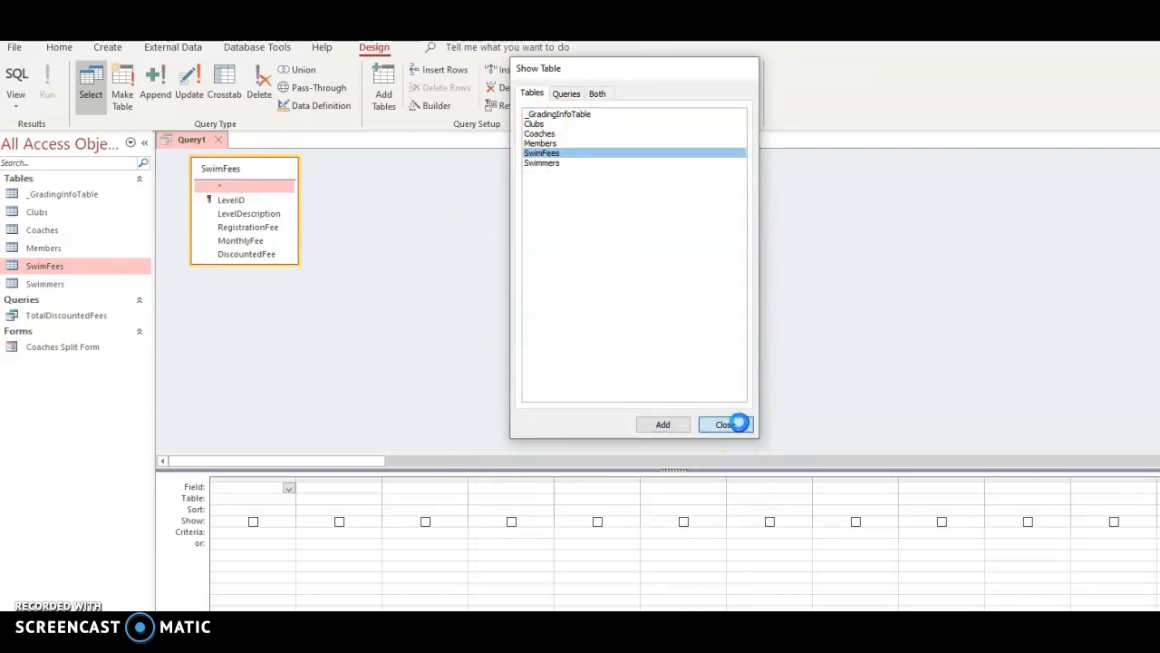
drag(244, 265, 255, 290)
drag(674, 468, 681, 315)
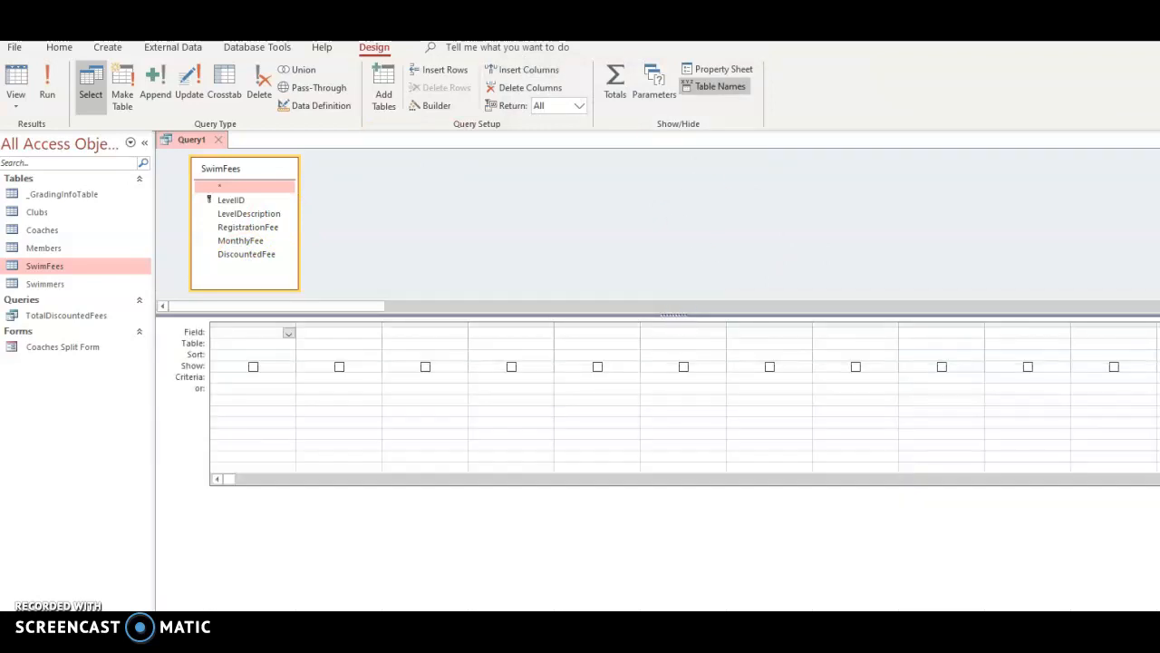
Step: Convert the query to an update query and add the LevelID field with an Update To value of 175
click(180, 78)
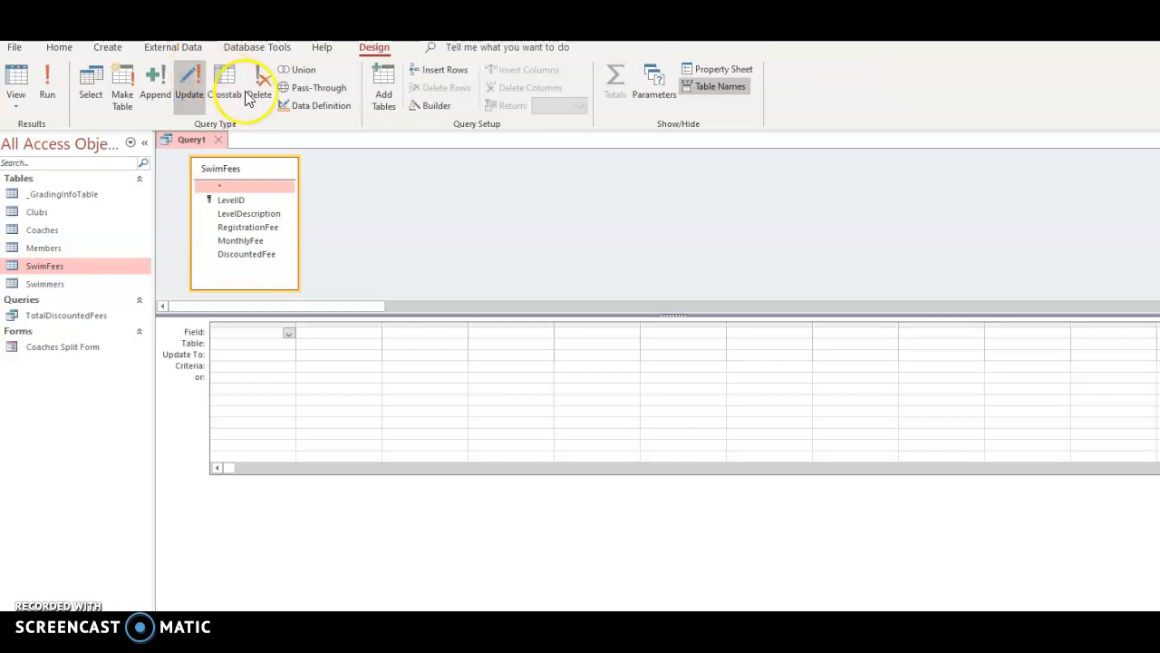
click(224, 201)
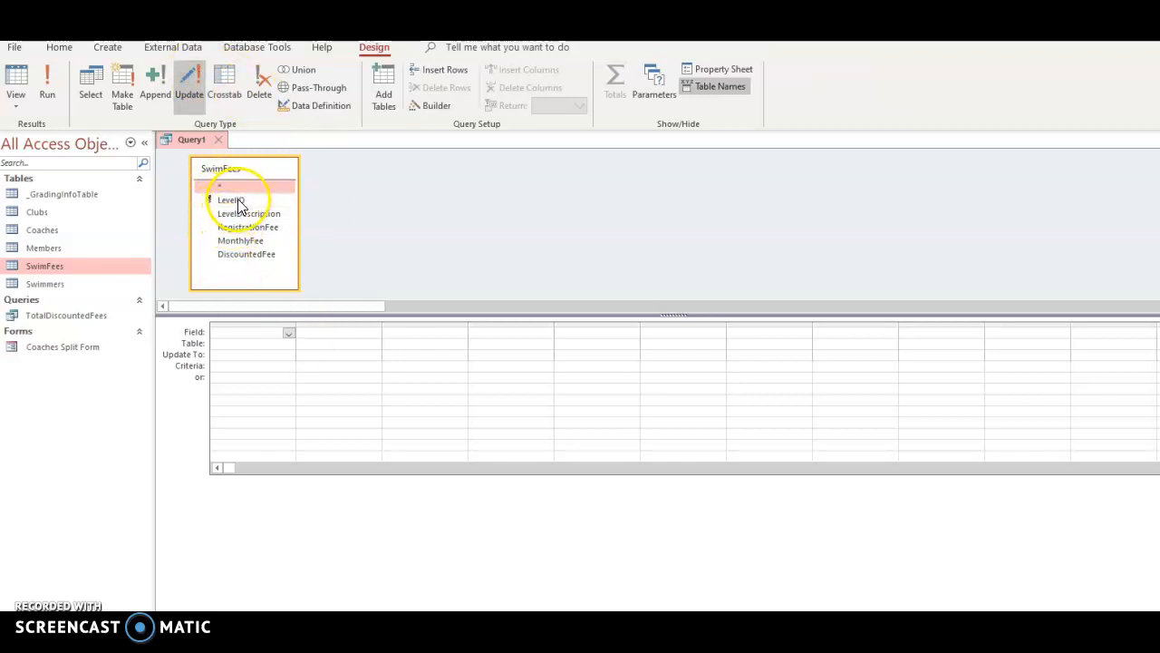
double_click(238, 200)
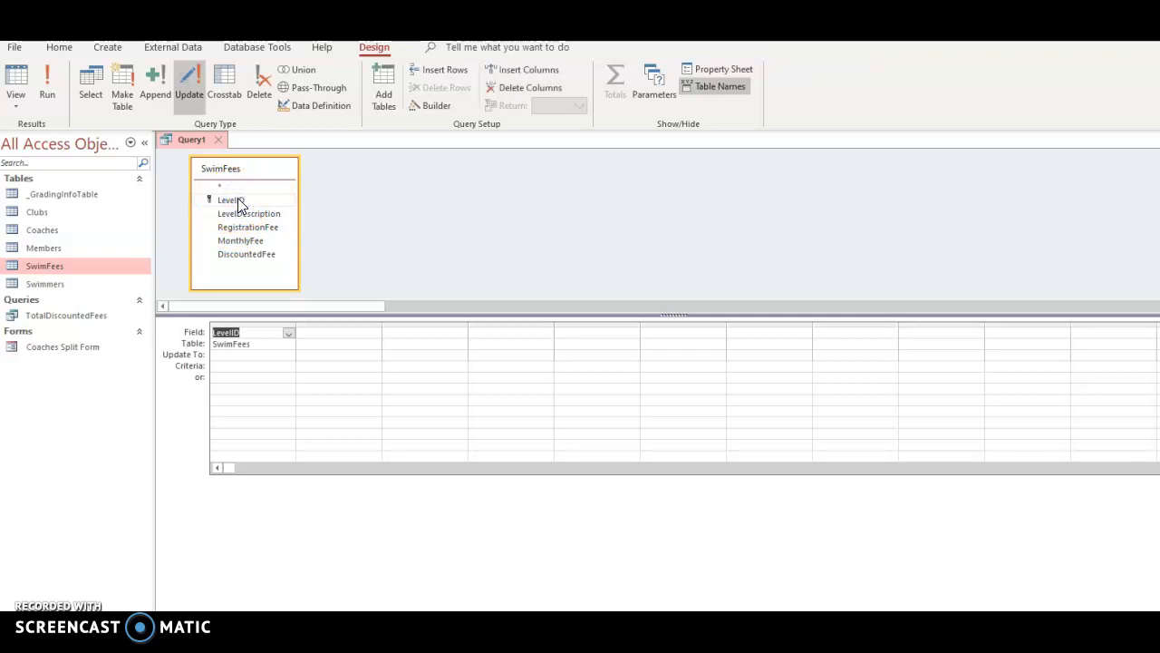
click(232, 359)
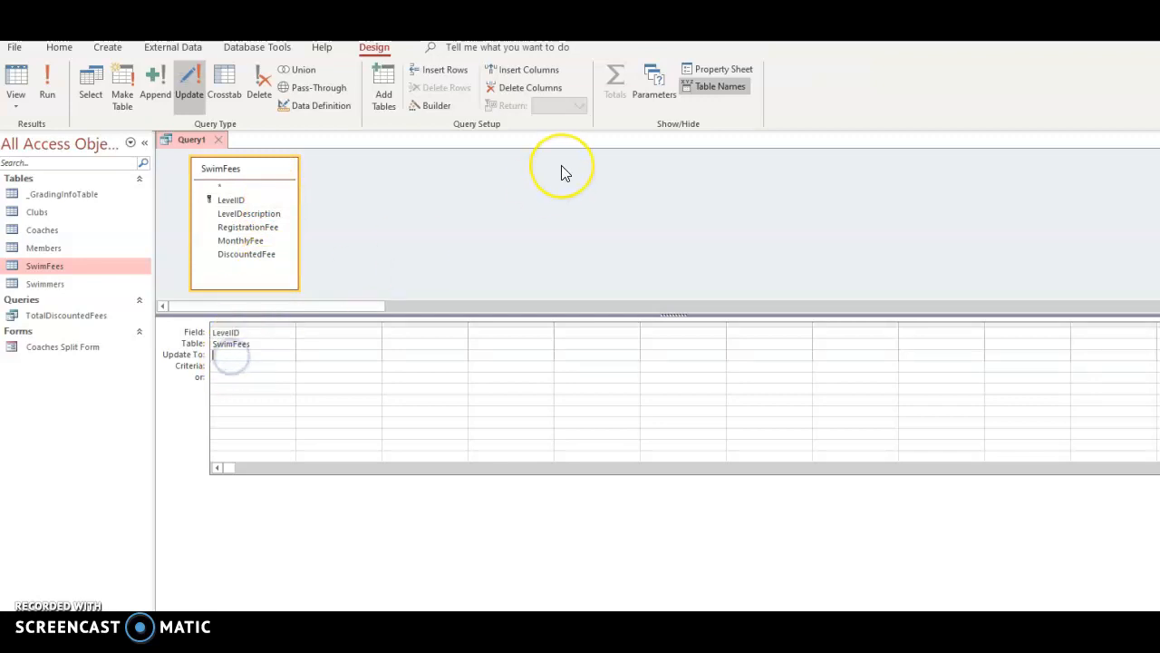
click(523, 172)
text(175)
click(596, 176)
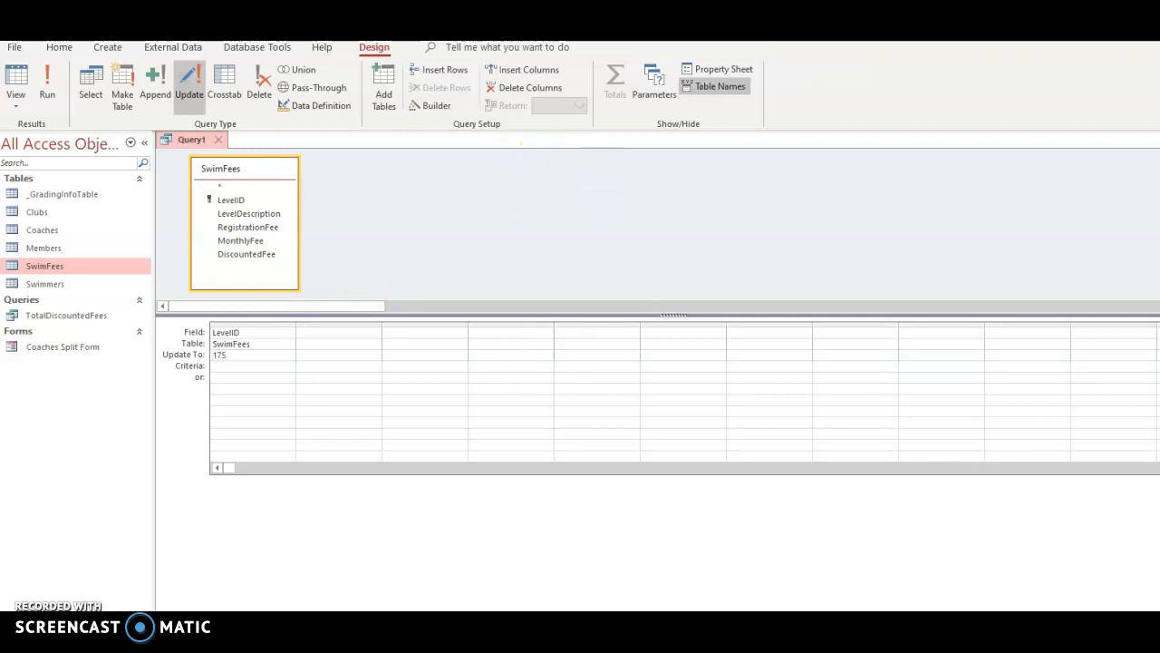
Step: Set the LevelID criteria to 6 and run the update query, accepting the record update
click(235, 366)
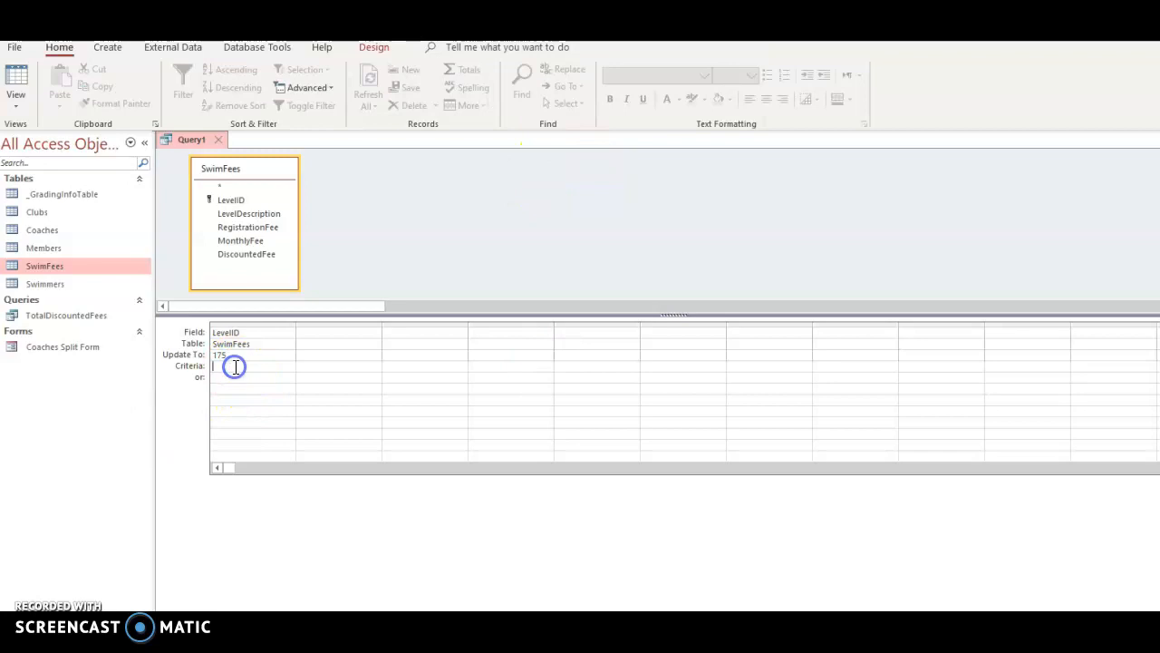
click(794, 191)
click(728, 93)
click(17, 100)
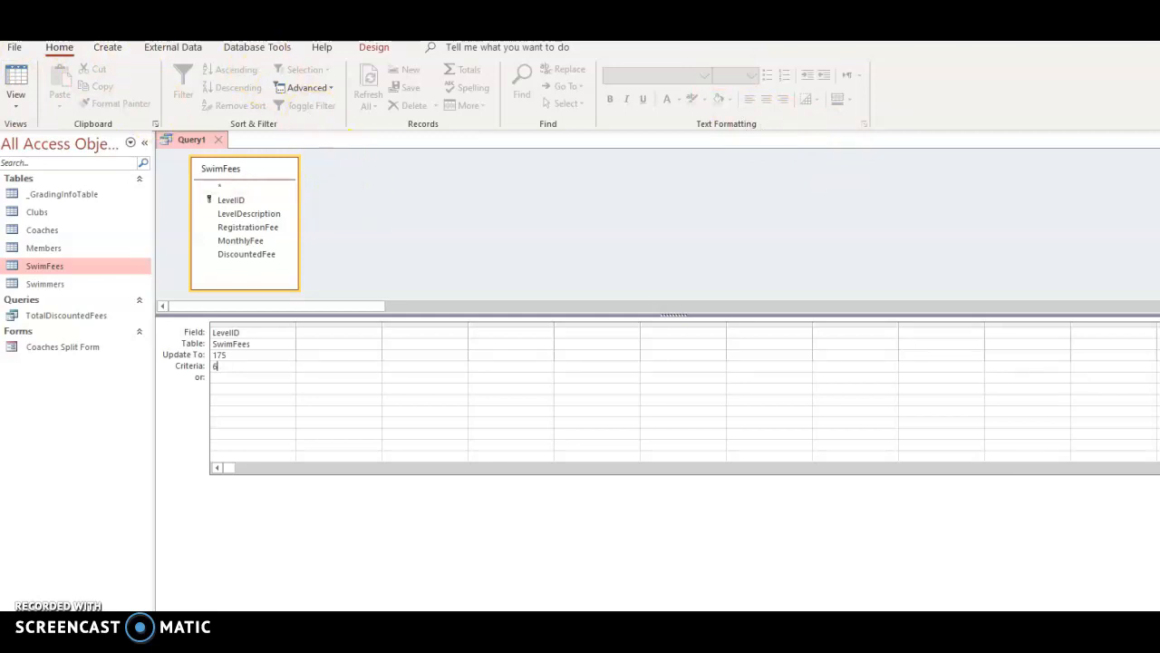
click(101, 47)
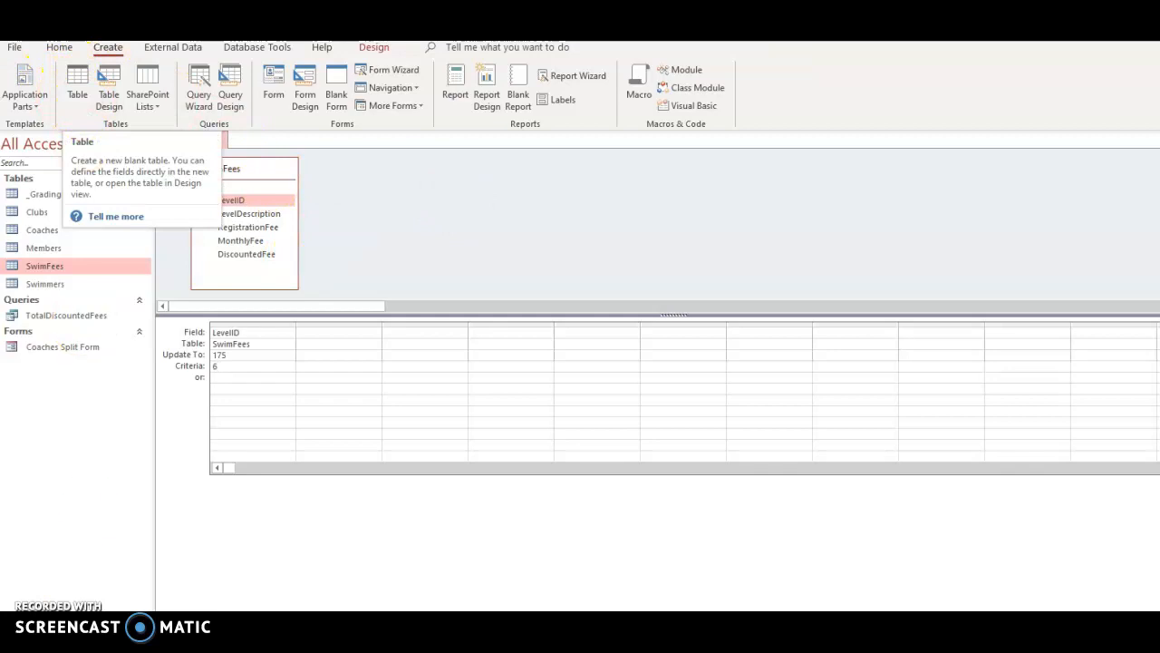
click(555, 299)
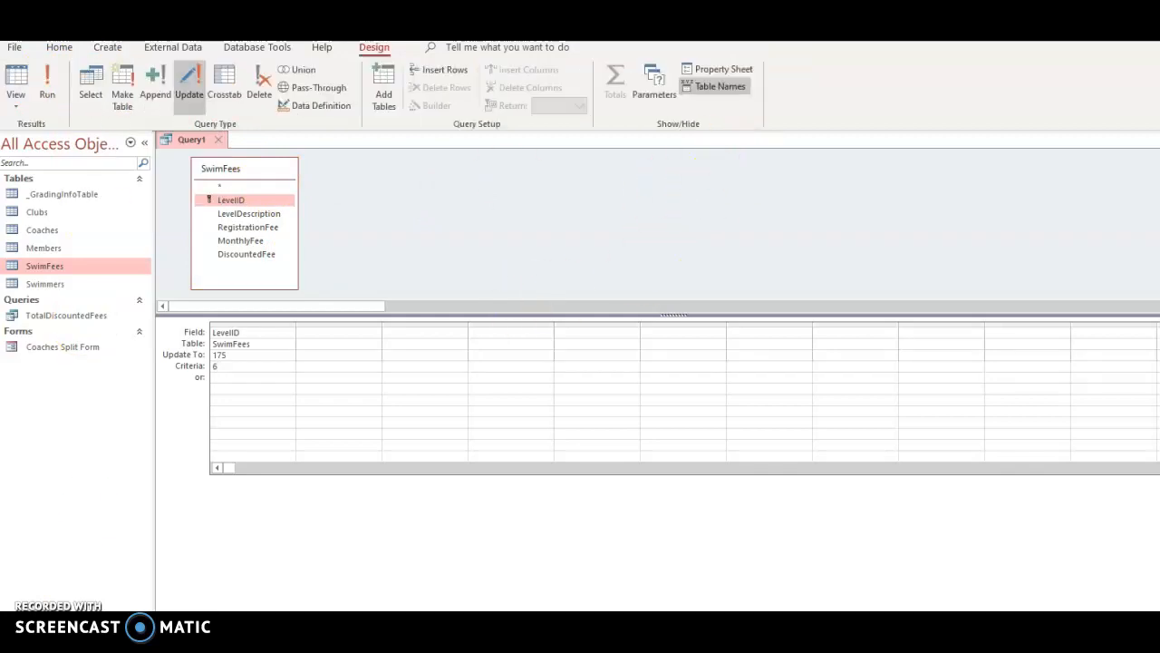
click(45, 76)
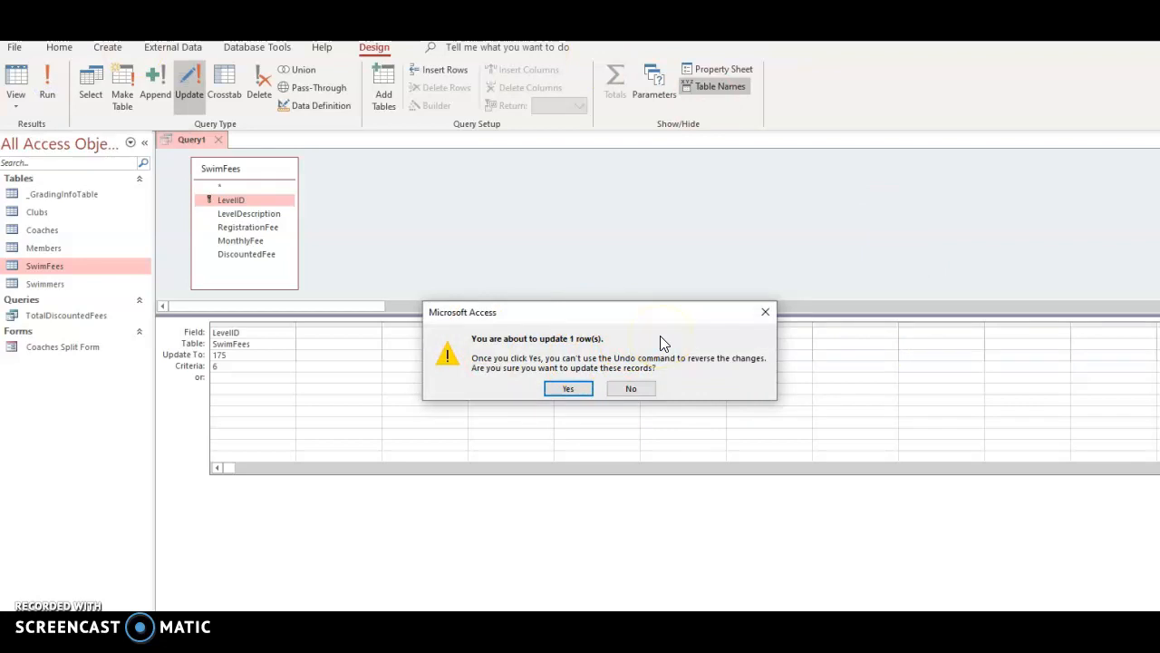
click(568, 388)
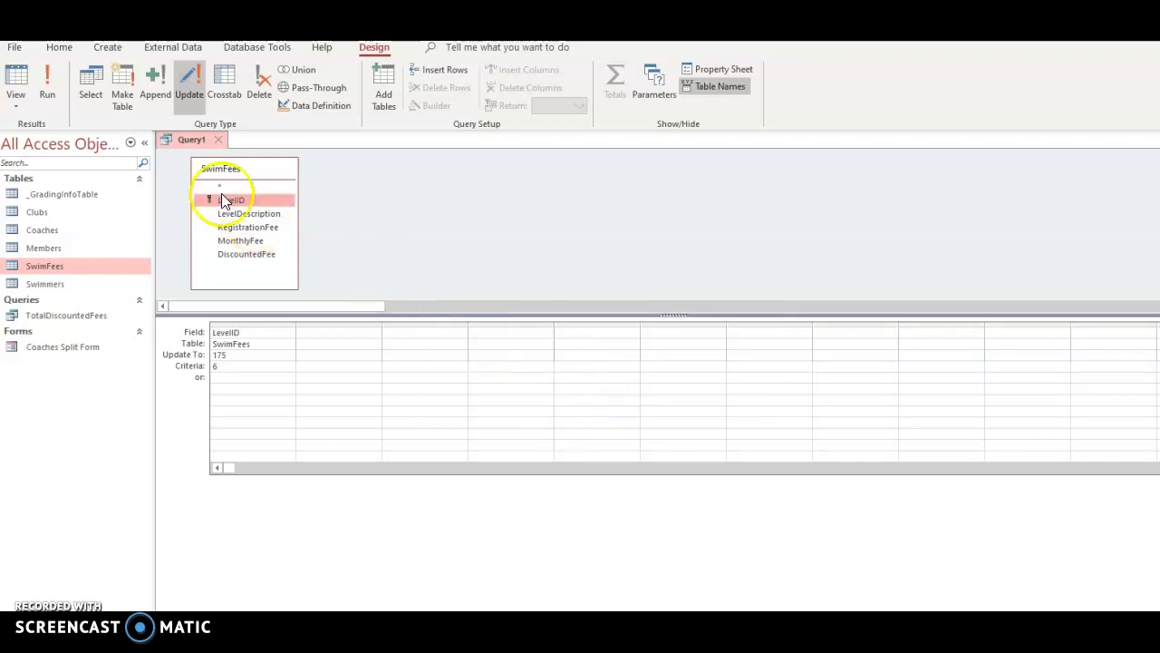
Step: Save the update query as UpdateSwimFees and close it
right_click(192, 141)
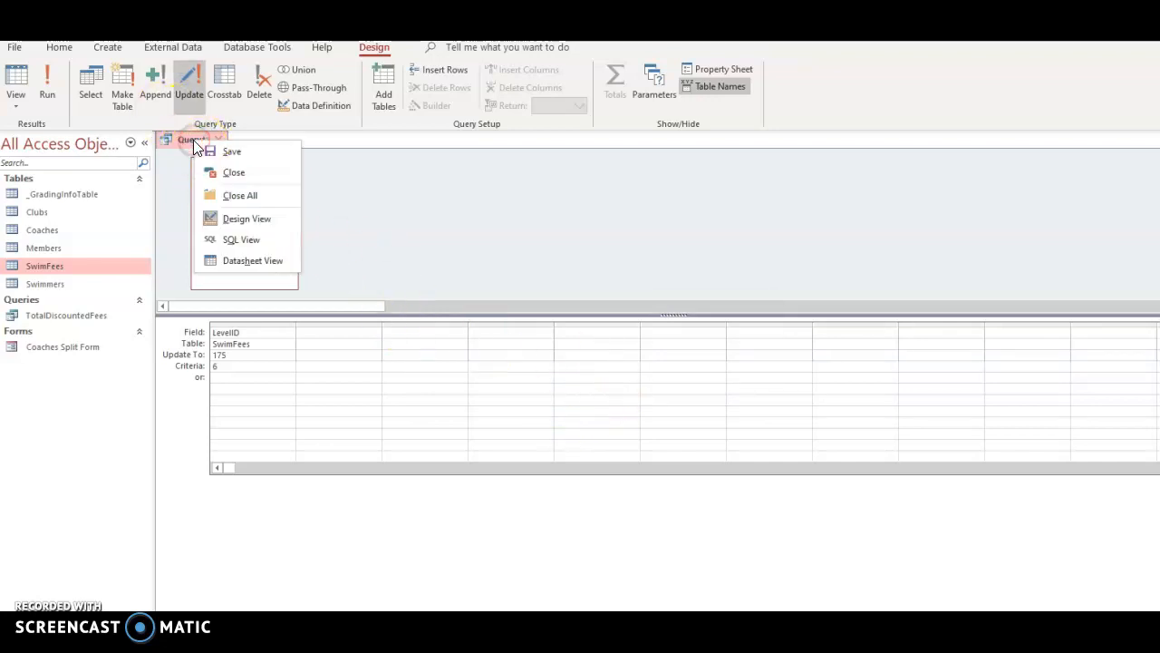
click(228, 152)
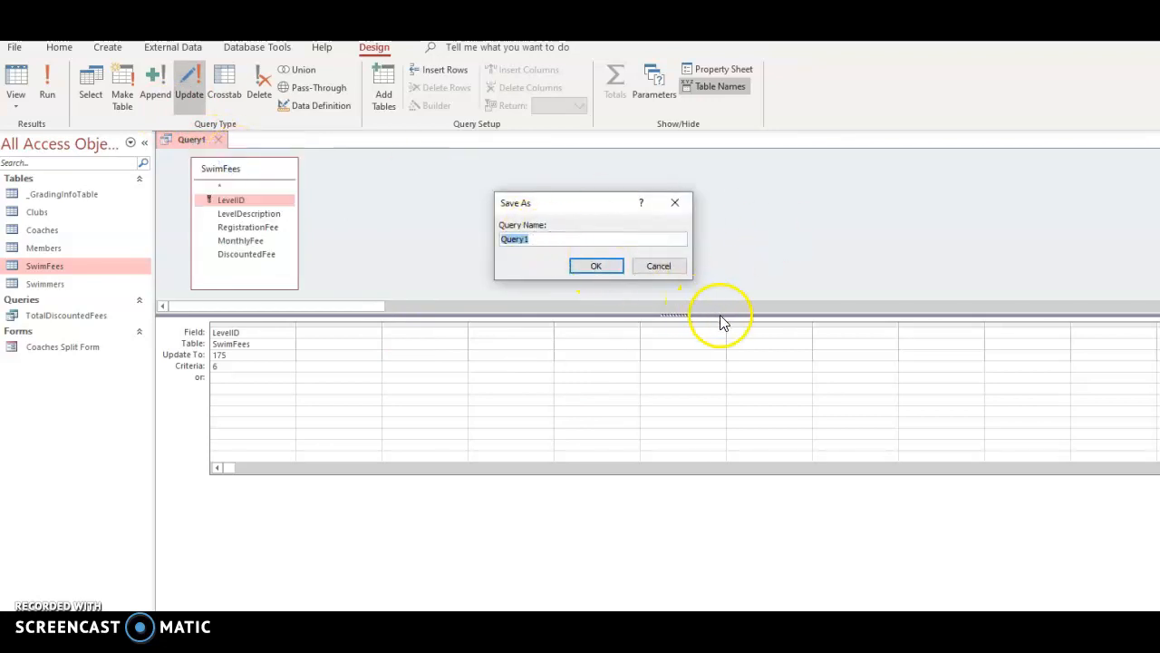
text(UpdateSwimFees)
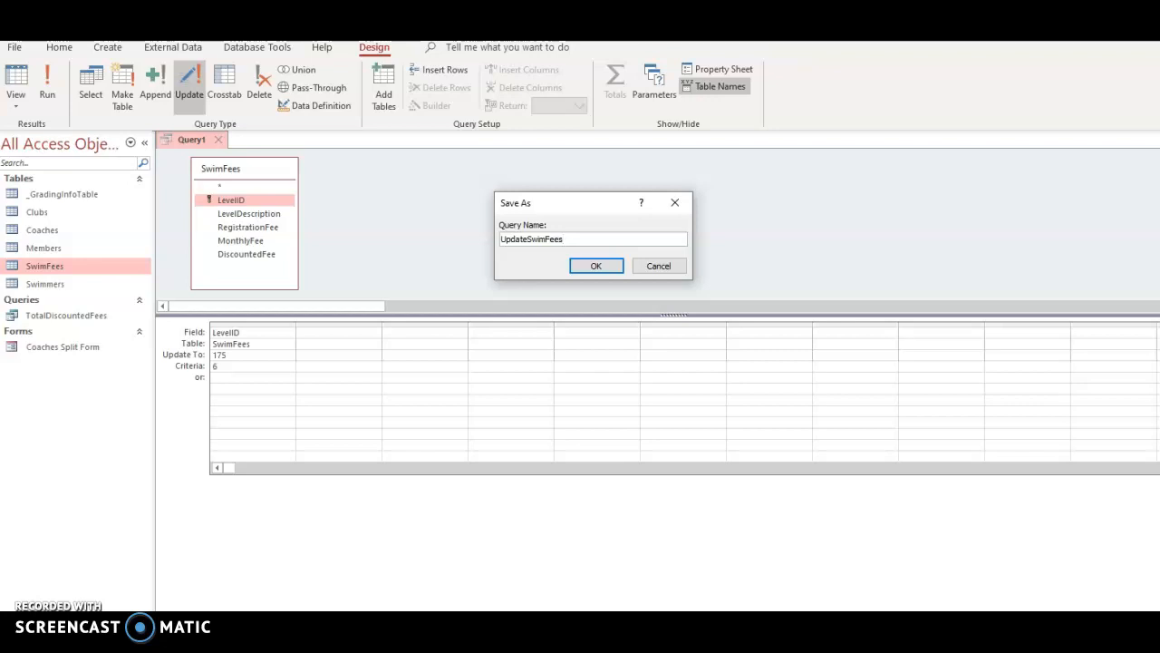
click(599, 264)
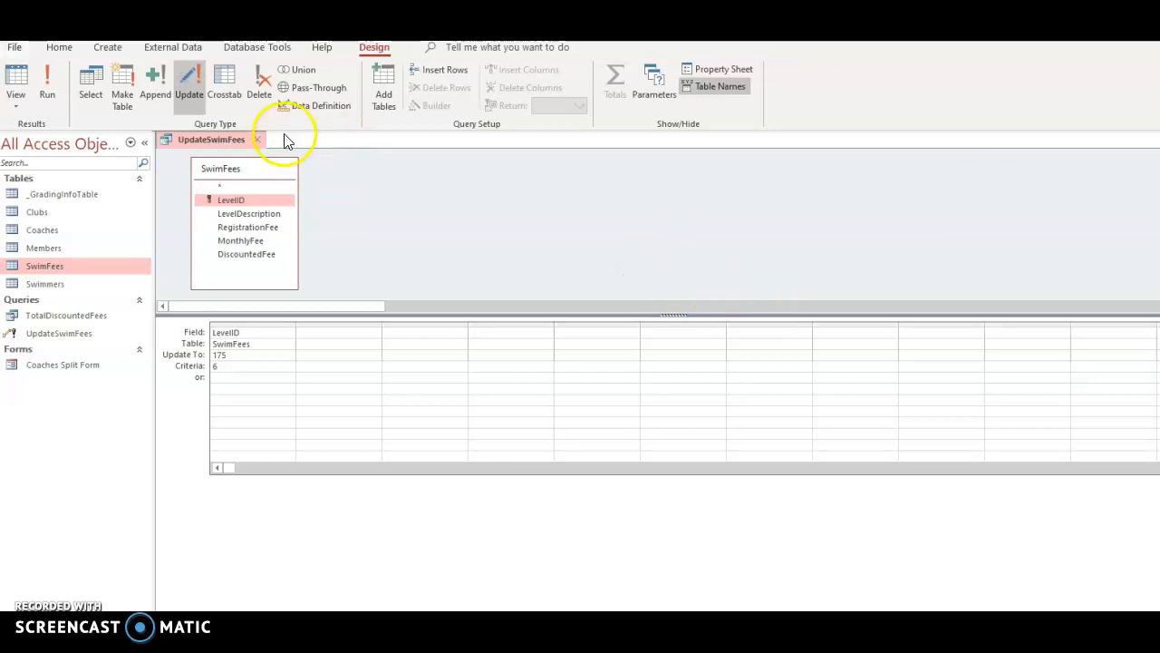
click(254, 140)
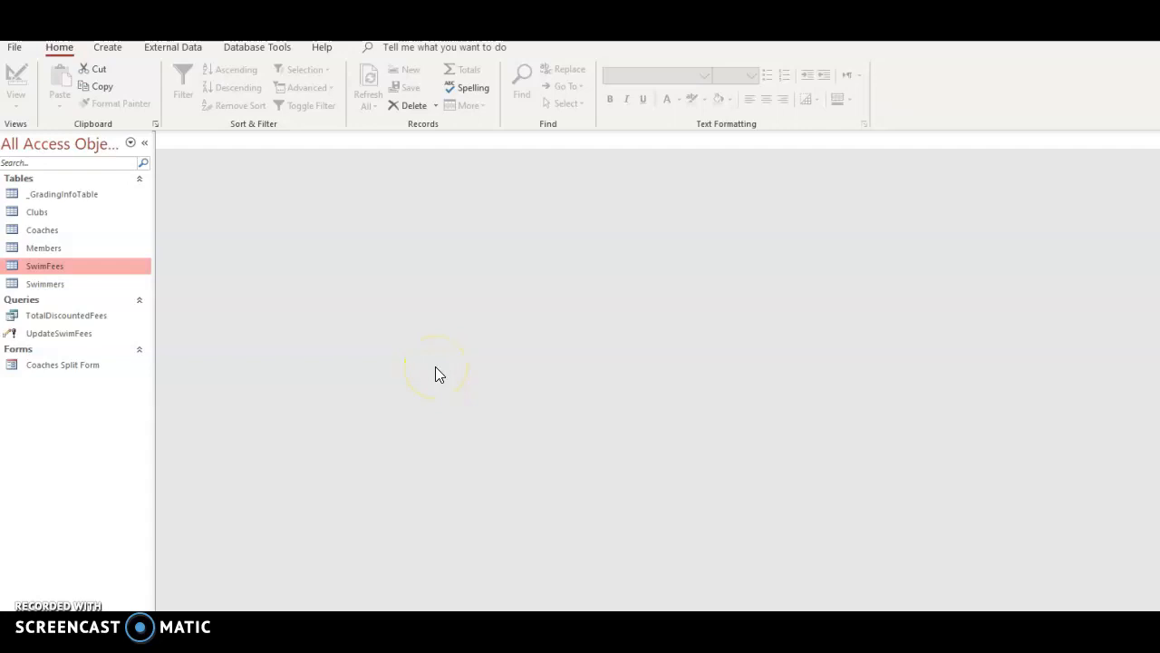
Step: Open the Coaches table in Design View and move the Specialty field above ClubID
click(42, 234)
right_click(42, 234)
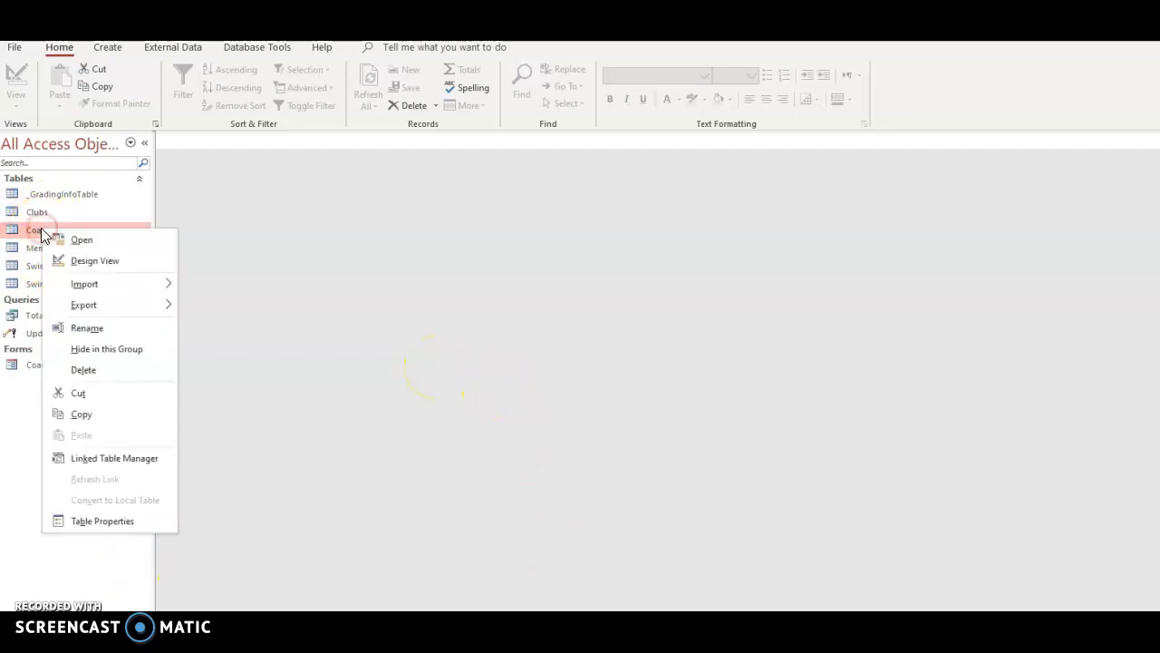
click(102, 268)
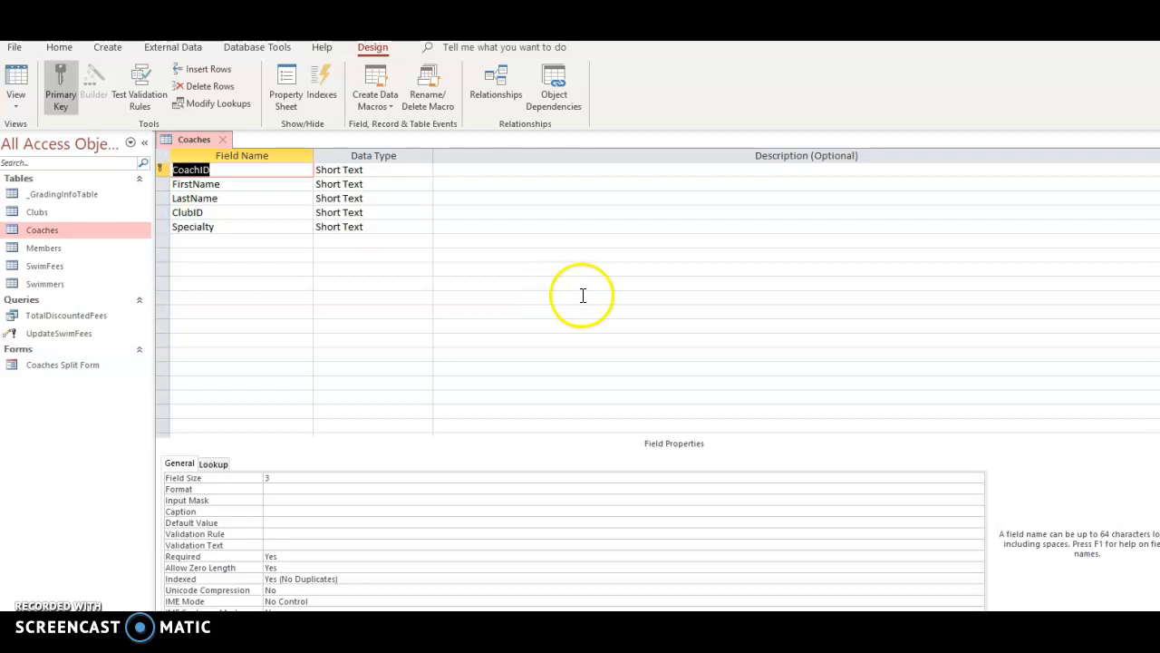
click(161, 227)
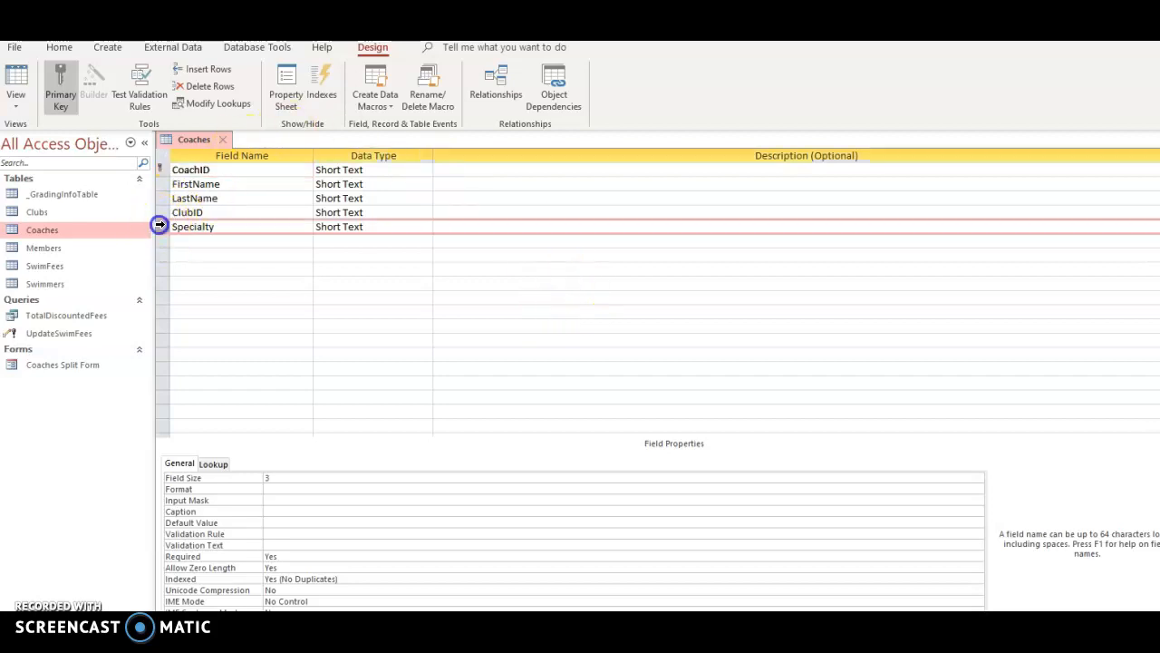
drag(160, 227, 156, 210)
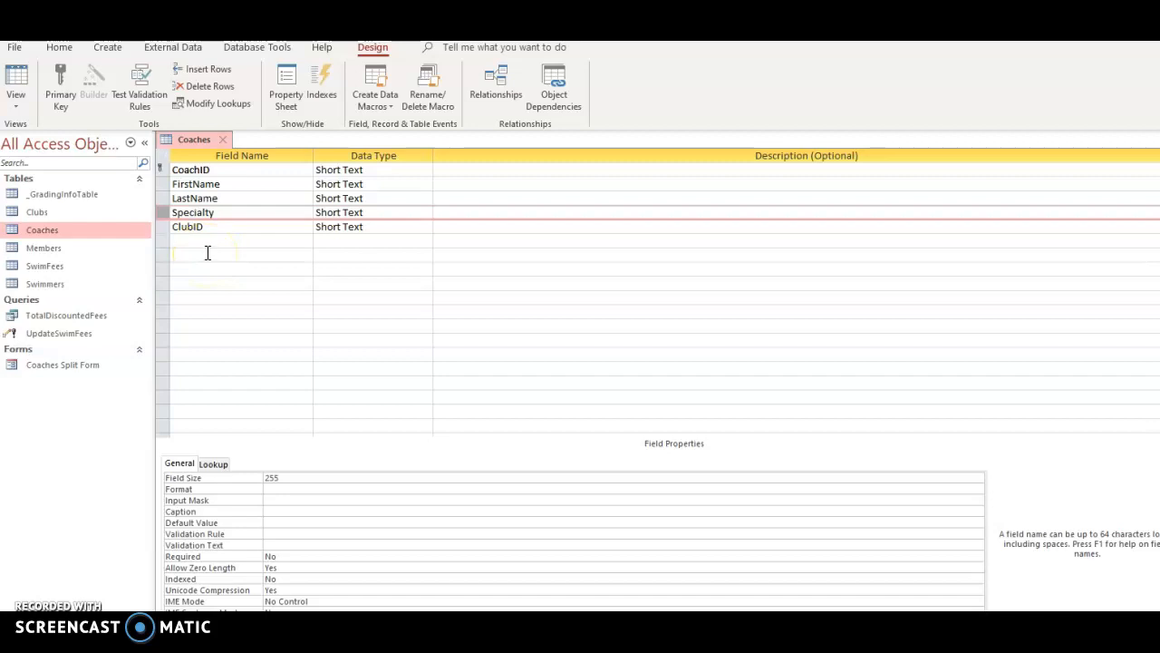
Step: Start the Lookup Wizard for the Specialty field's data type, with the option to type in the lookup values
click(375, 214)
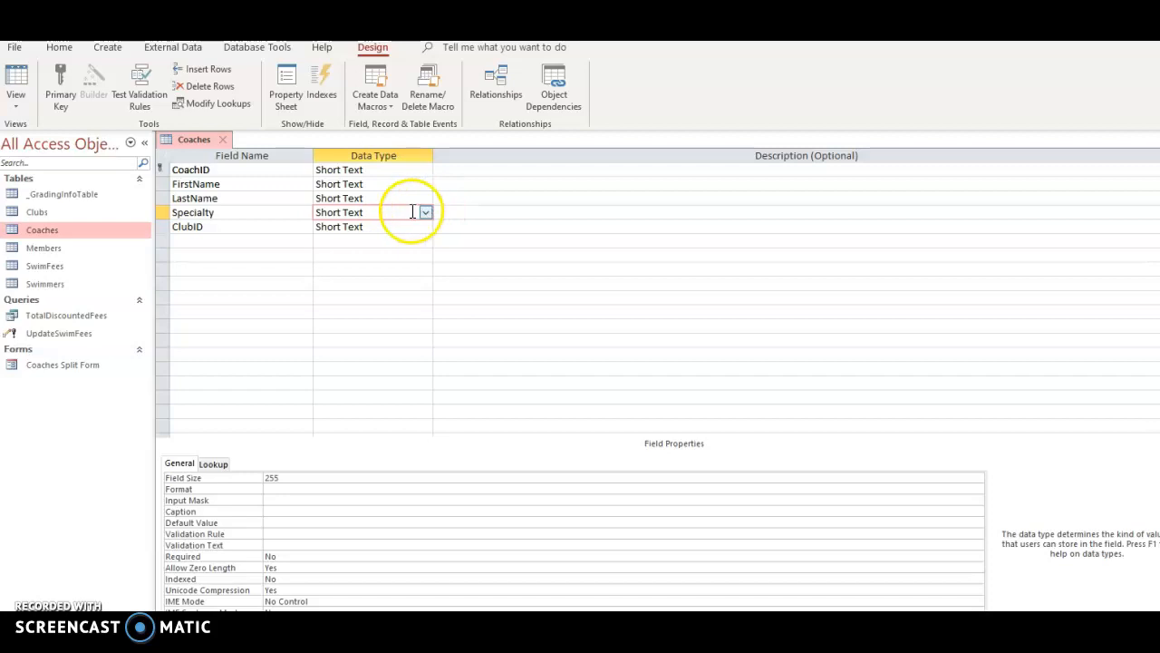
click(425, 213)
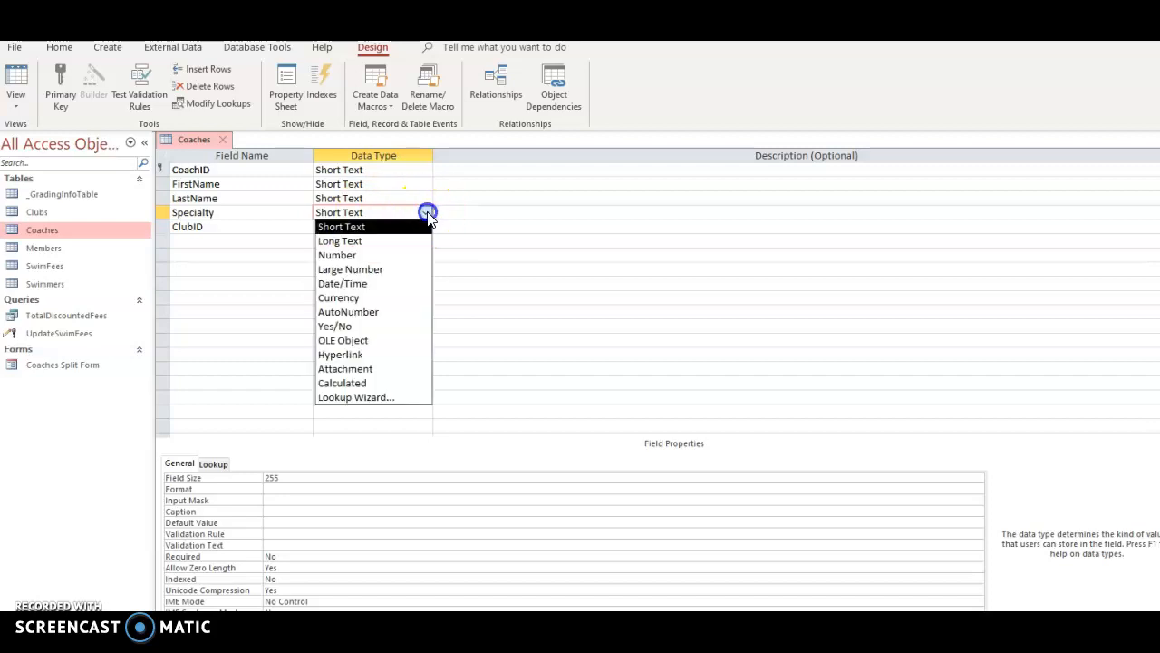
click(366, 397)
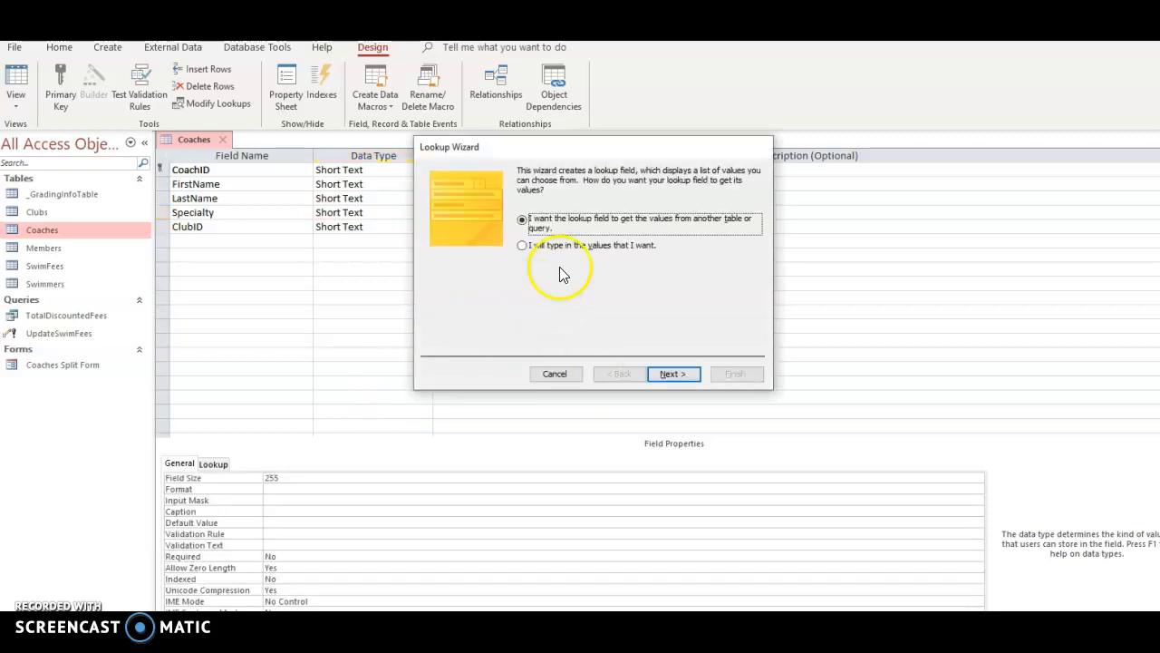
click(521, 249)
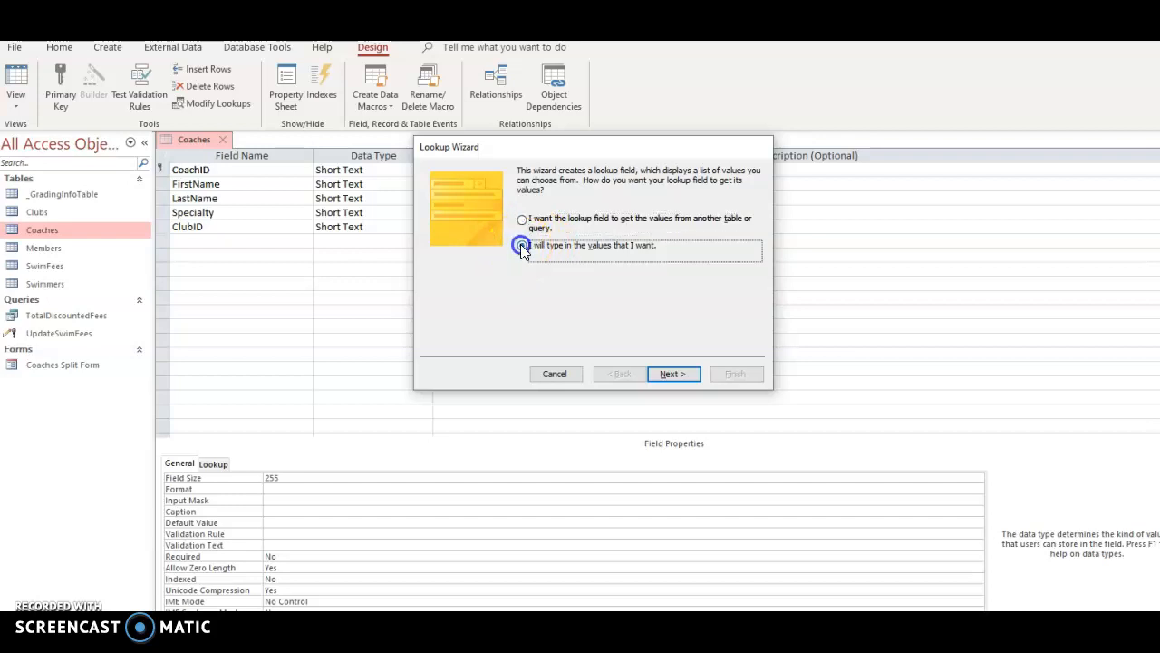
click(669, 374)
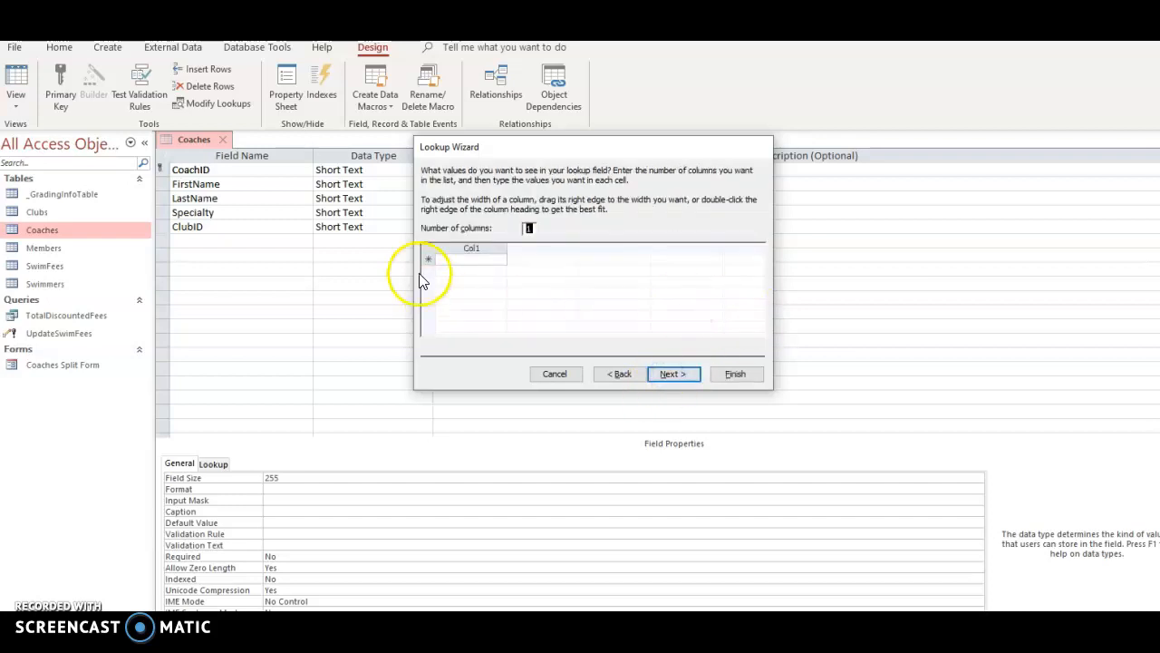
Step: Enter Backstroke, Breaststroke, Butterfly and Freestyle as the lookup values in a single column
click(457, 260)
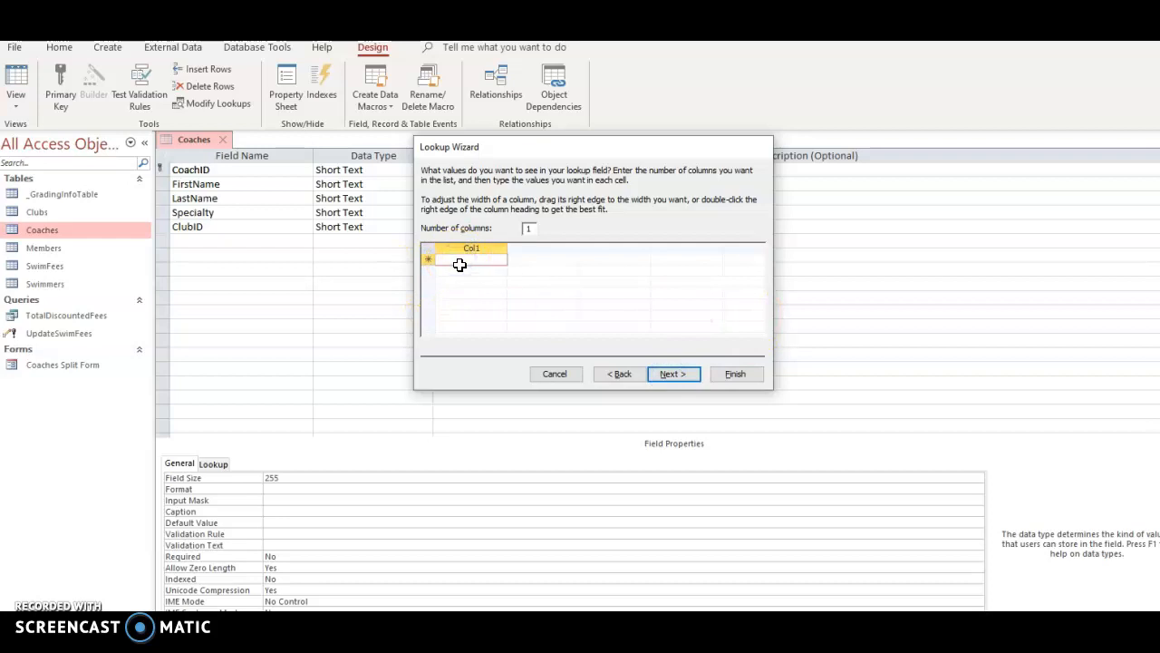
text(Backstroke)
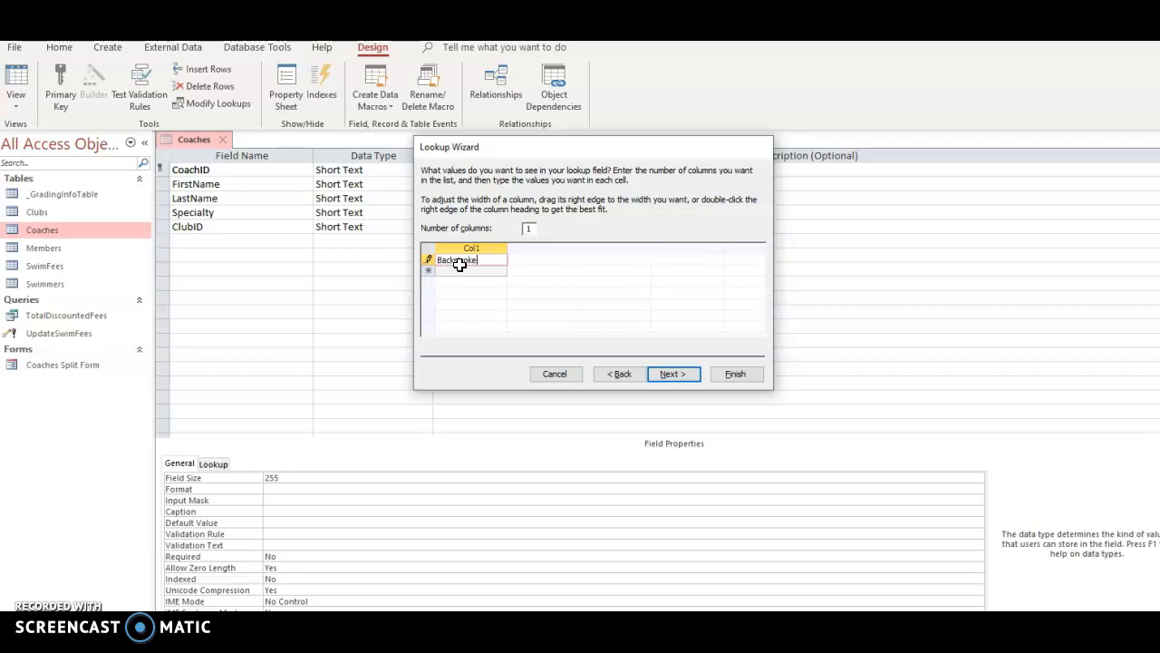
key(Return)
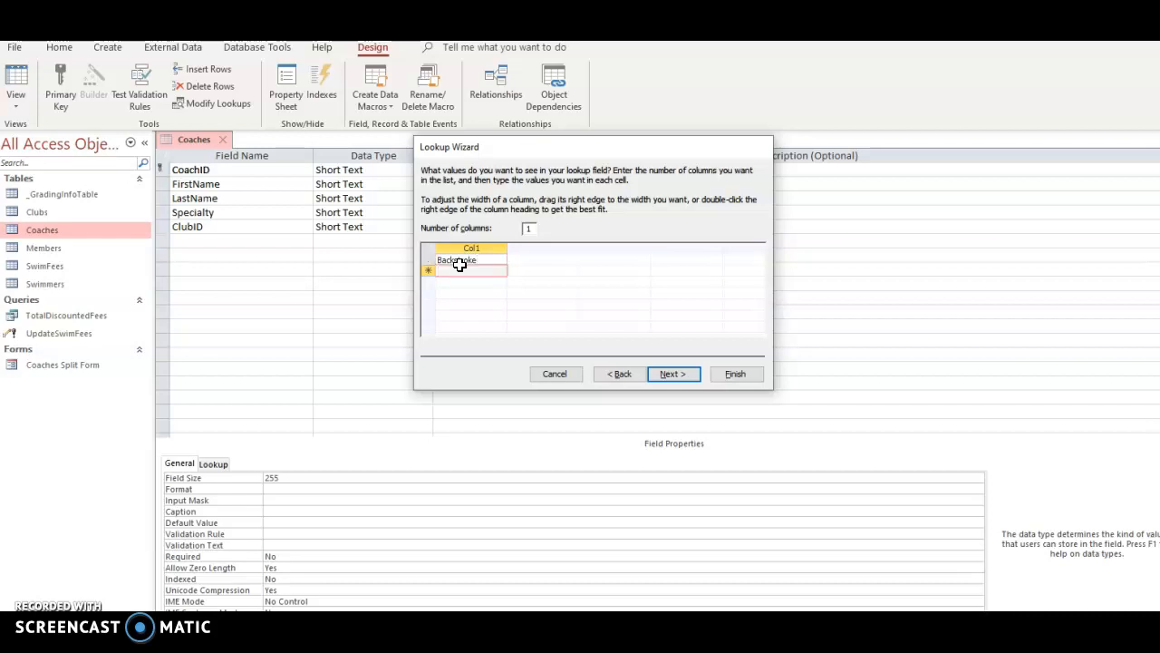
text(Breaststroke)
key(Return)
text(Butterfly)
key(Return)
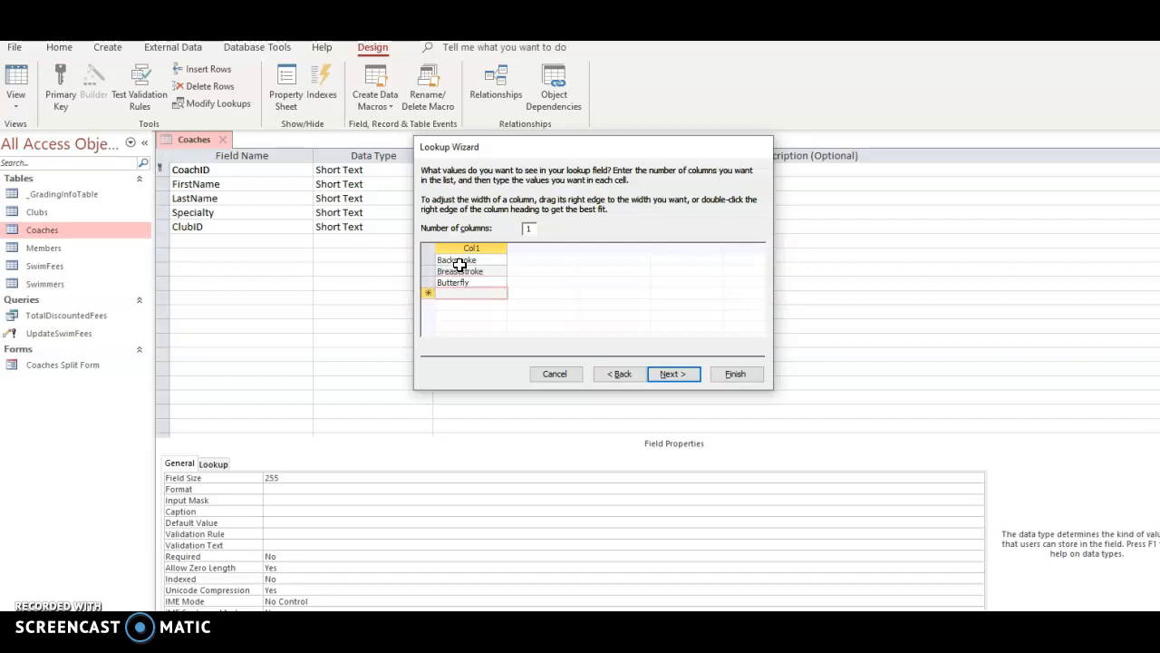
text(Freestyle)
key(Return)
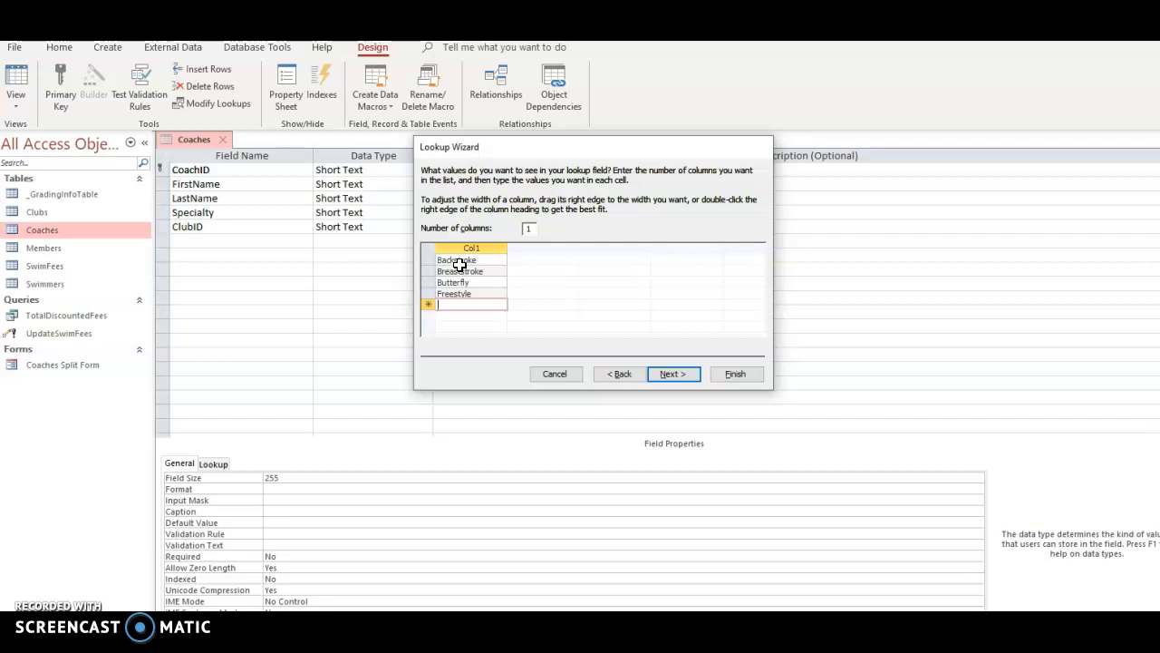
Step: Limit the Specialty lookup entries to the list, keep the Specialty label and finish the wizard
click(671, 374)
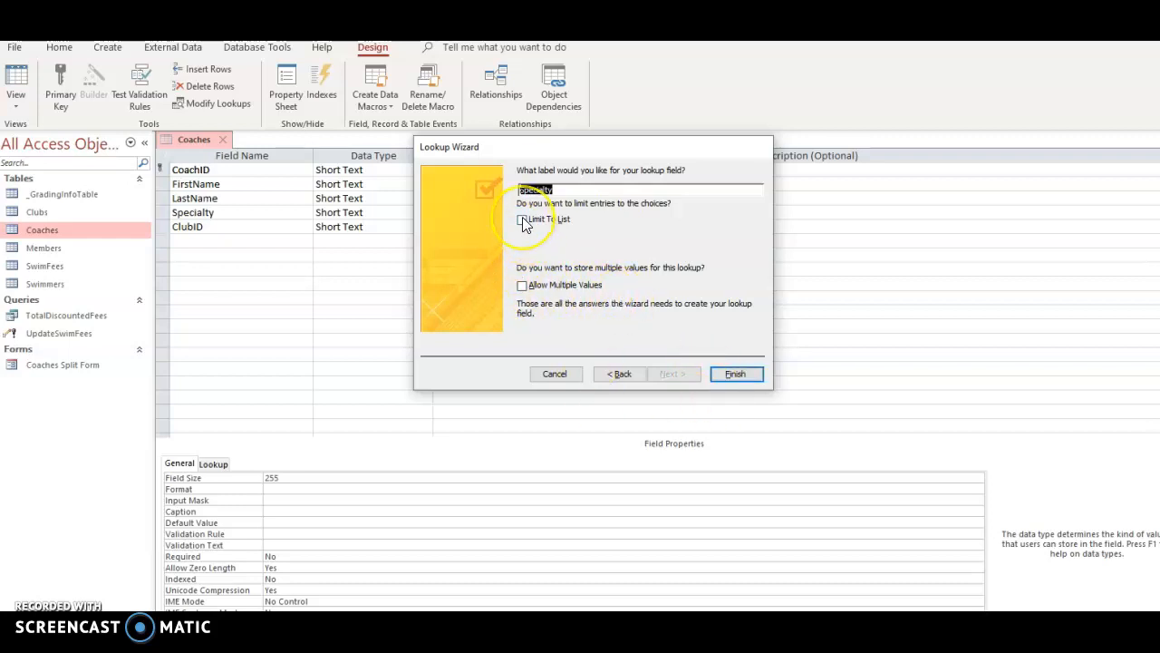
click(524, 220)
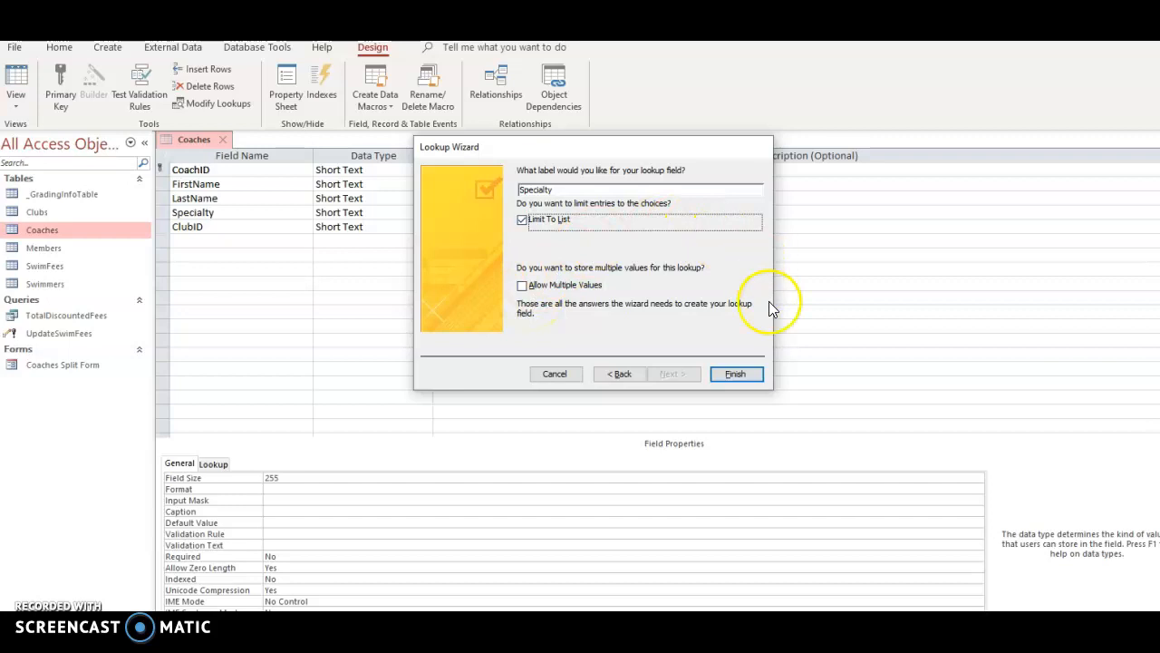
click(749, 375)
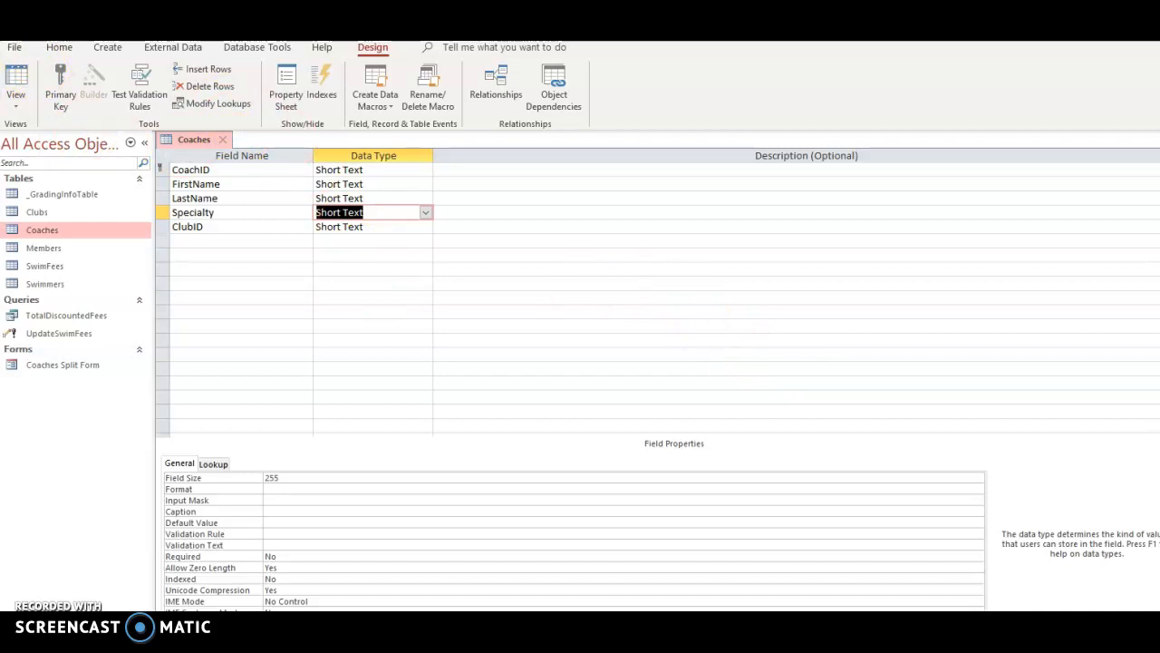
Step: Show the Coaches table in Datasheet View and set the Specialty to Butterfly for the record with CoachID 104
click(199, 142)
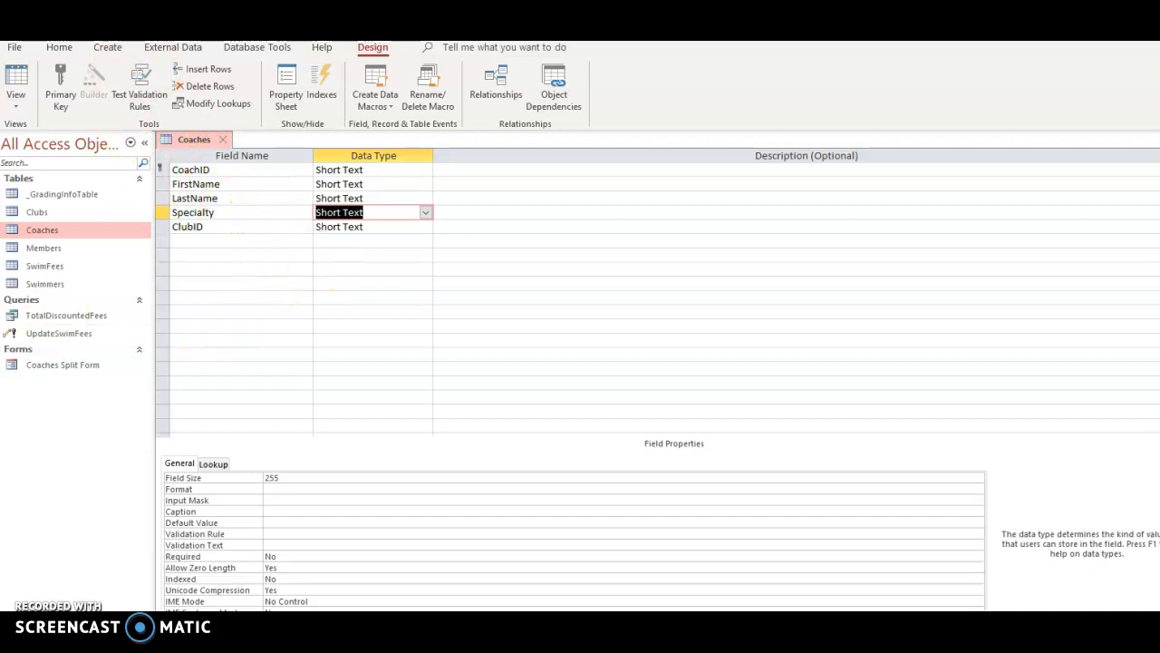
click(21, 108)
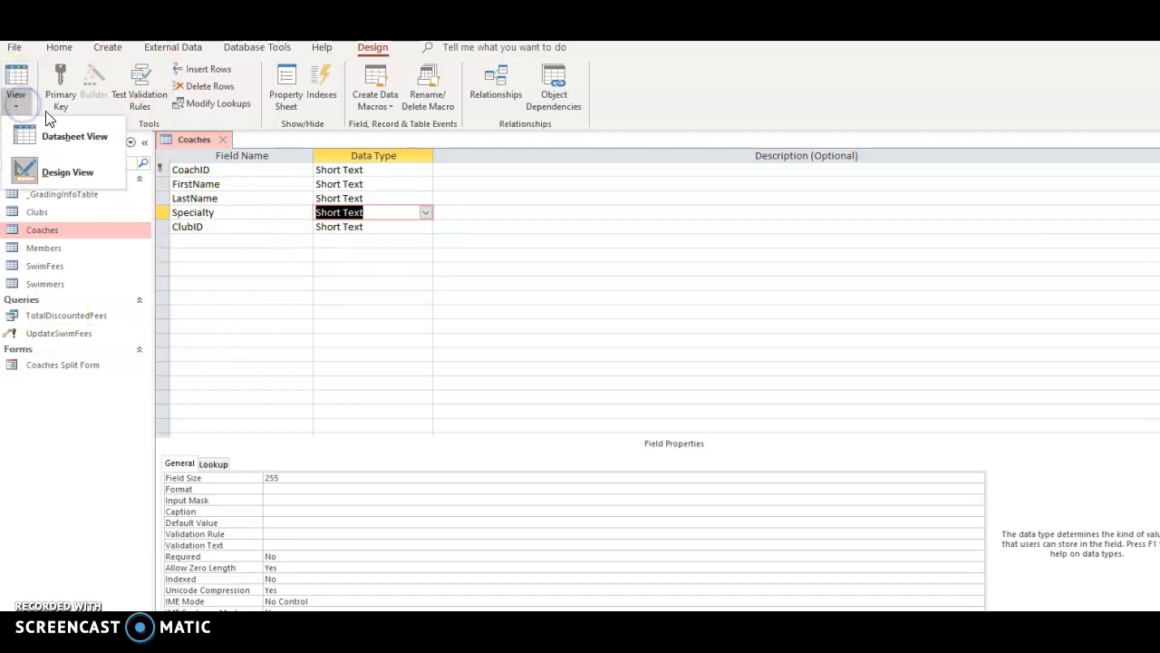
click(63, 136)
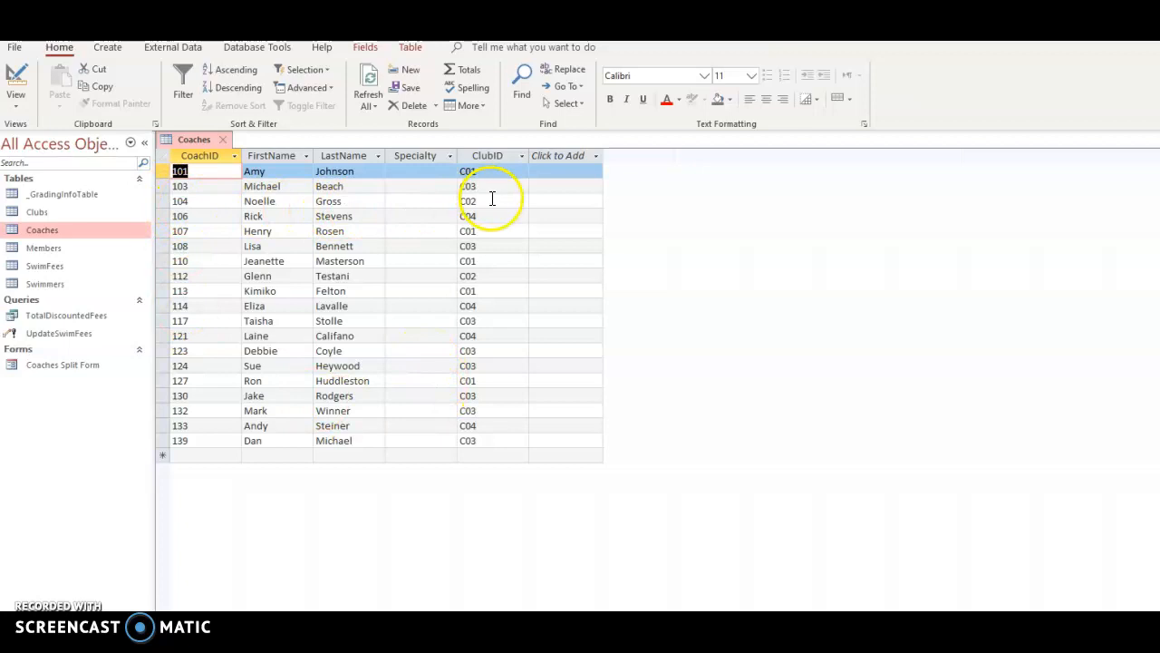
click(427, 201)
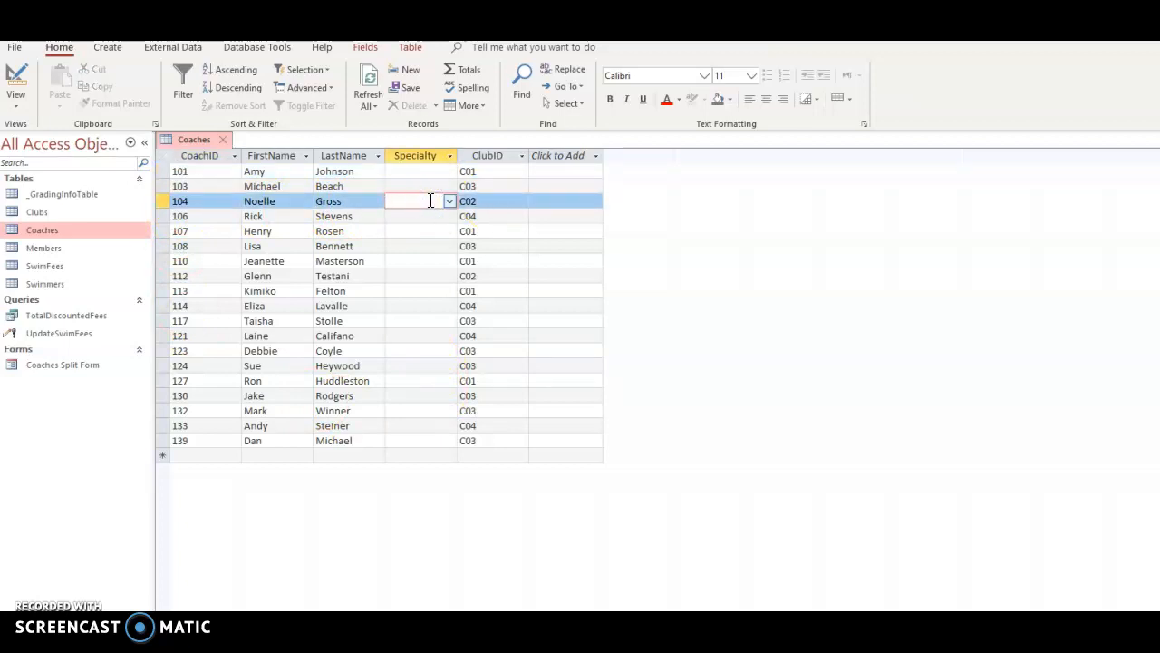
click(449, 201)
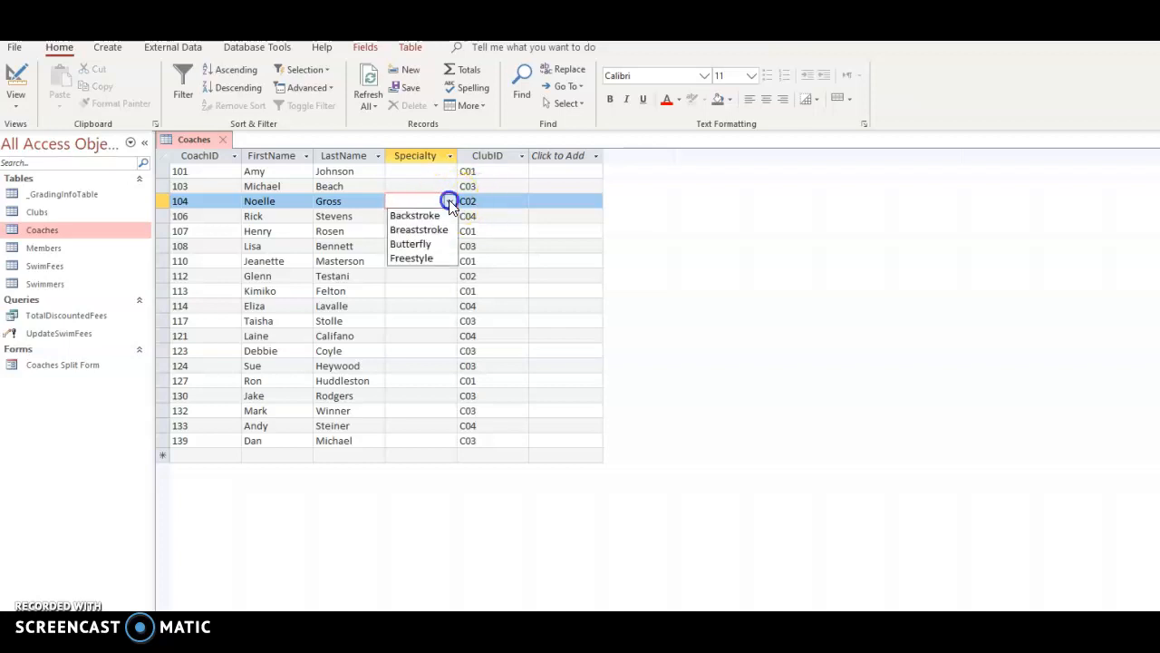
click(448, 243)
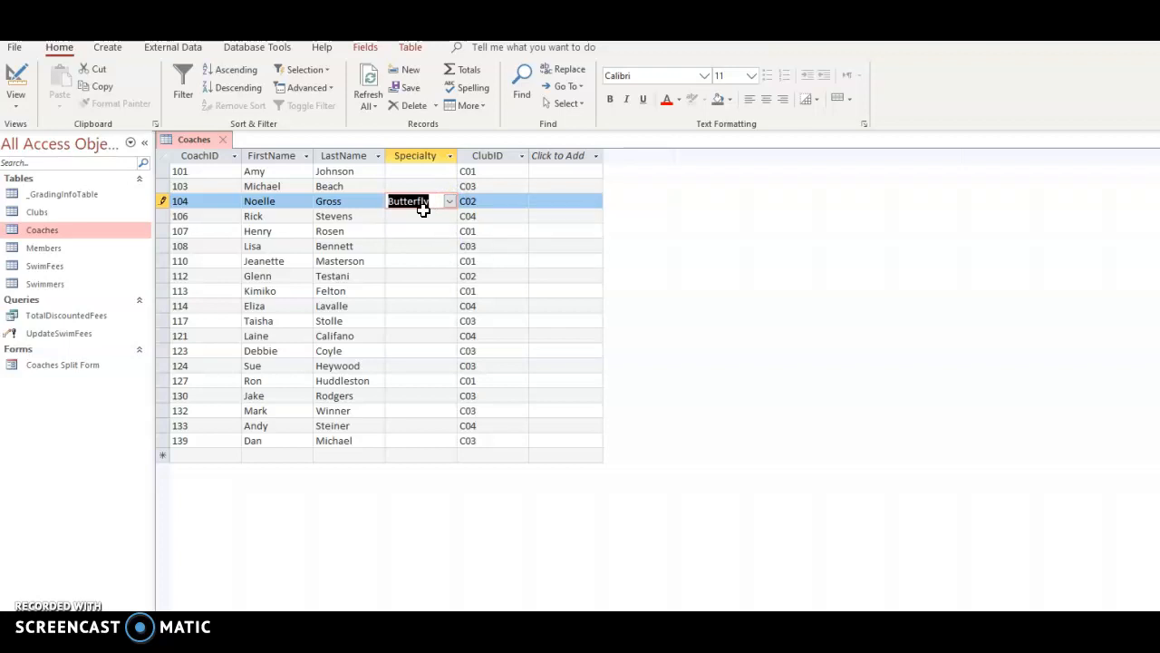
Step: Sort the Coaches table by LastName from A to Z and close it with the changes saved
click(377, 156)
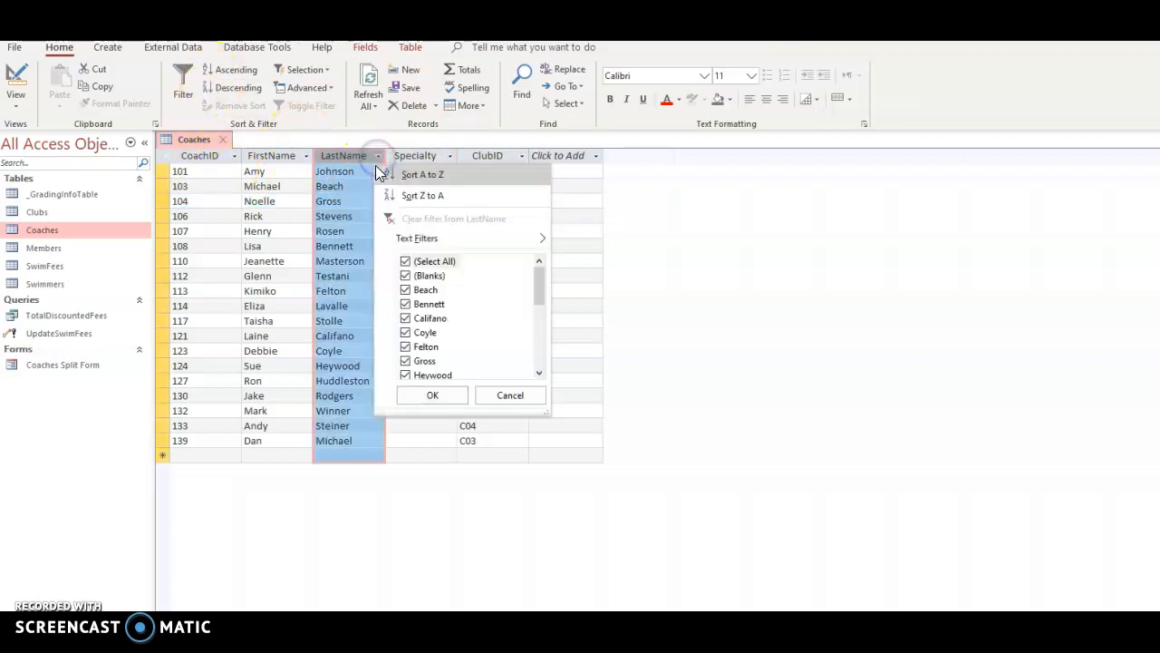
click(427, 178)
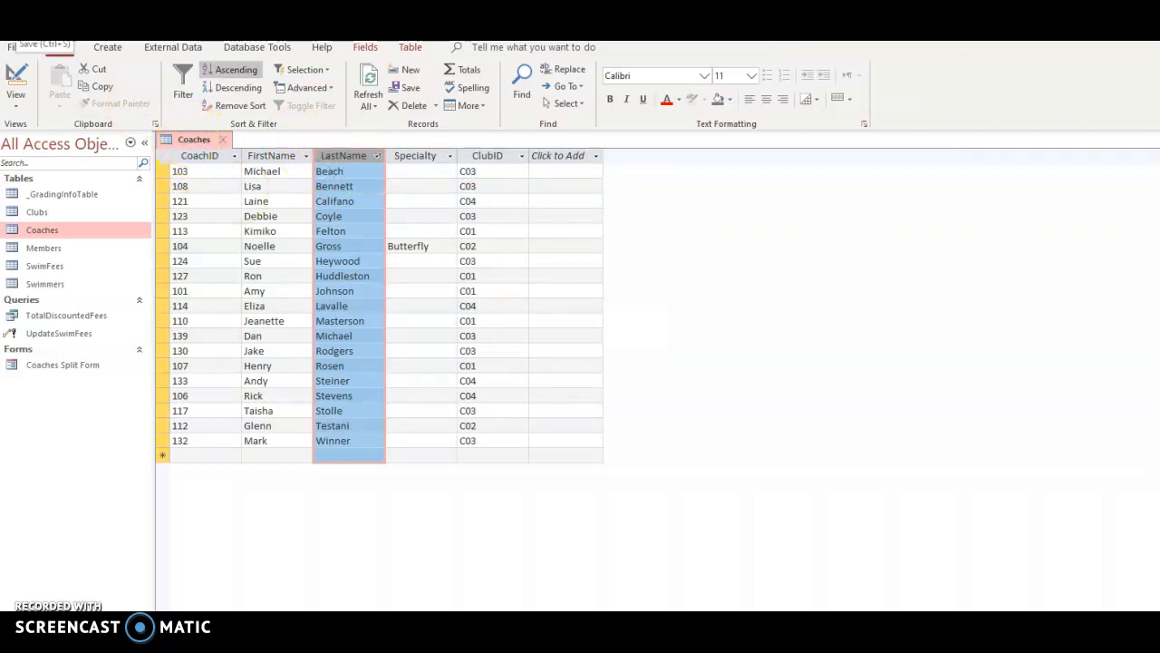
click(223, 139)
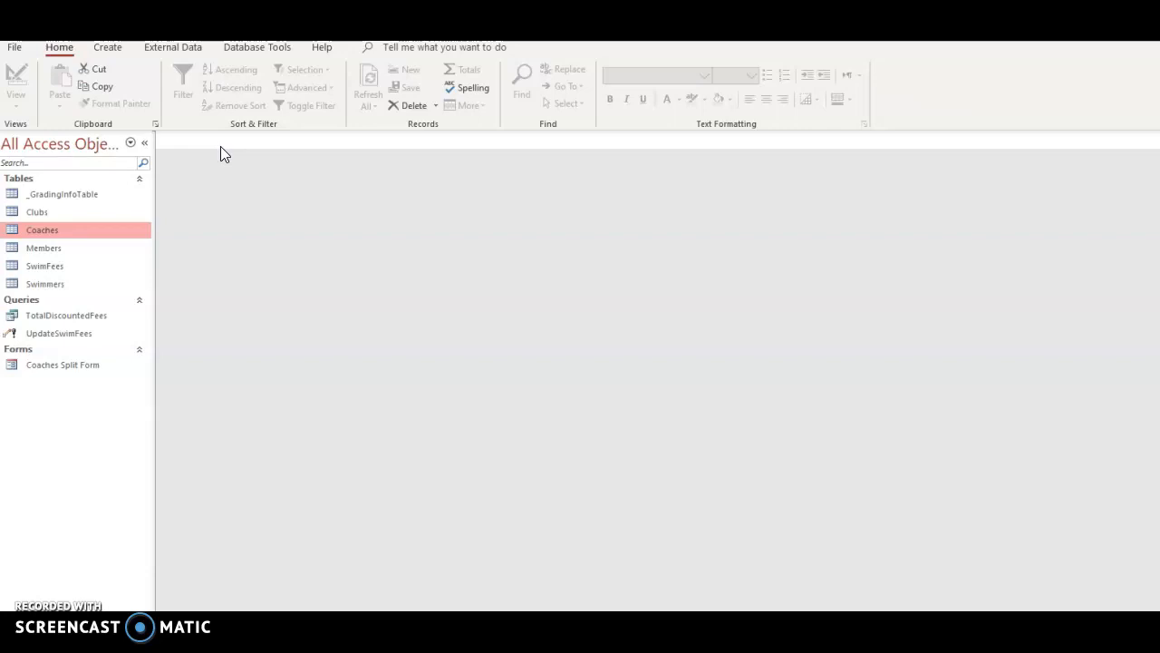
Step: Start a Find Unmatched query that returns records from the Members table with no related records in the Swimmers table
click(94, 396)
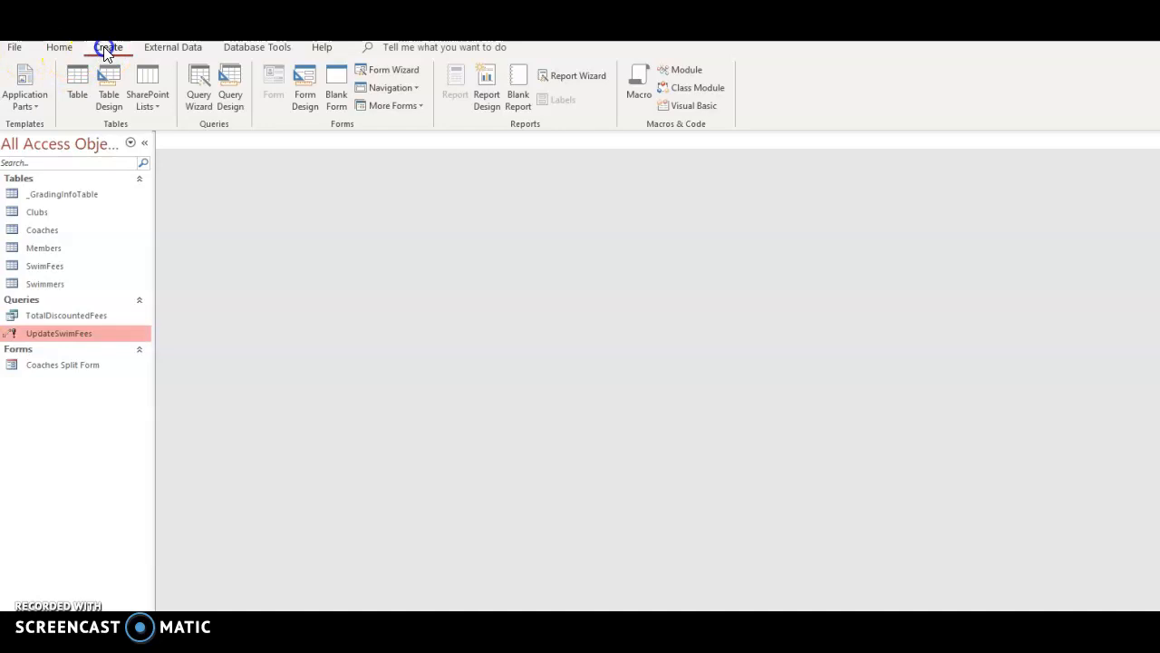
click(198, 96)
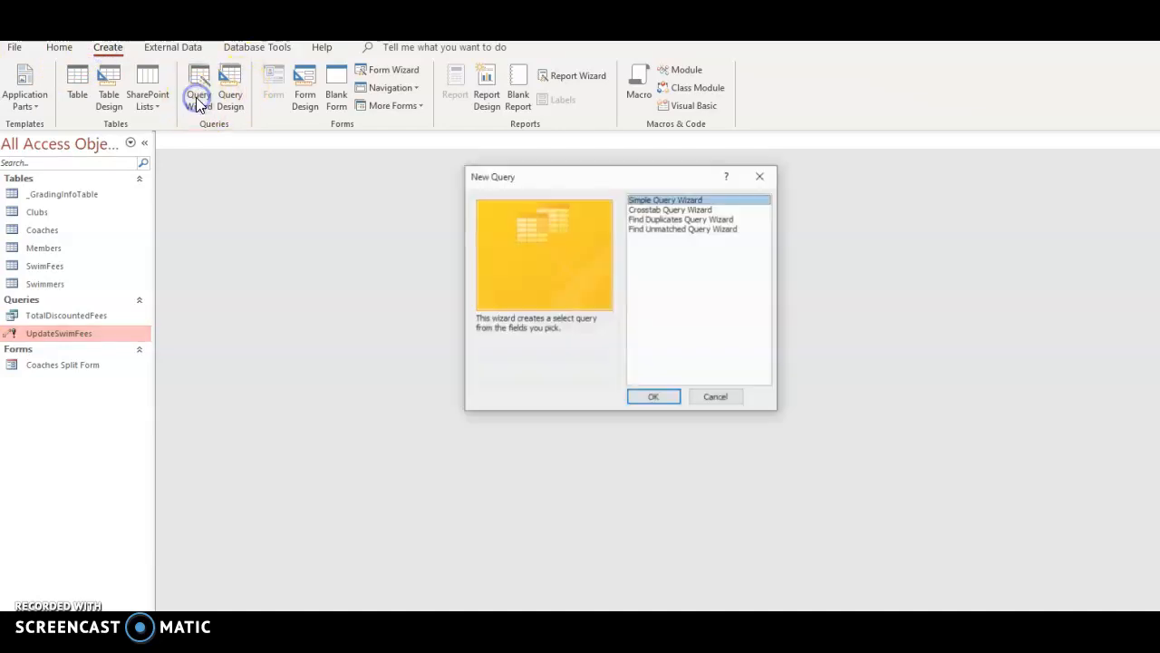
click(666, 229)
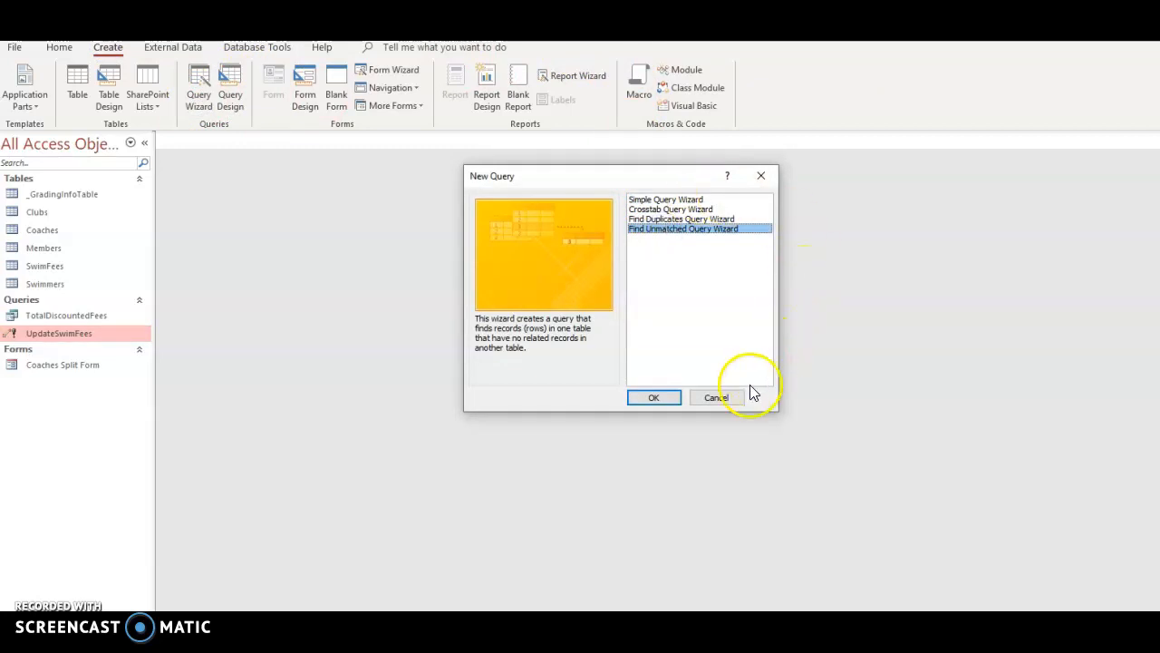
click(666, 405)
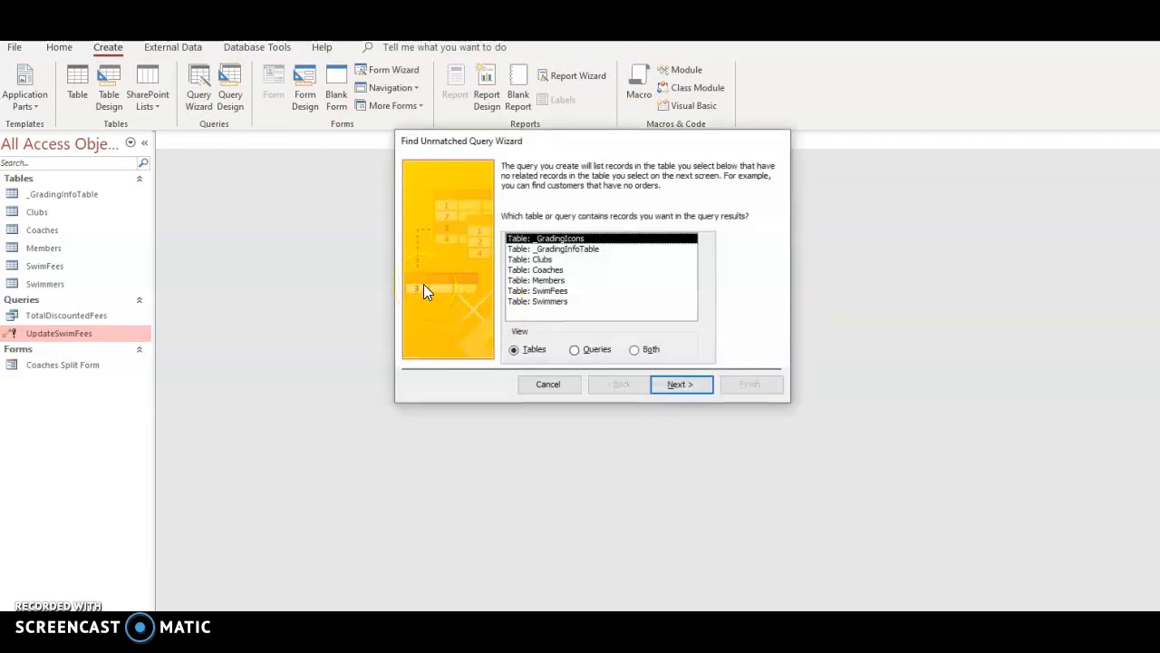
click(542, 281)
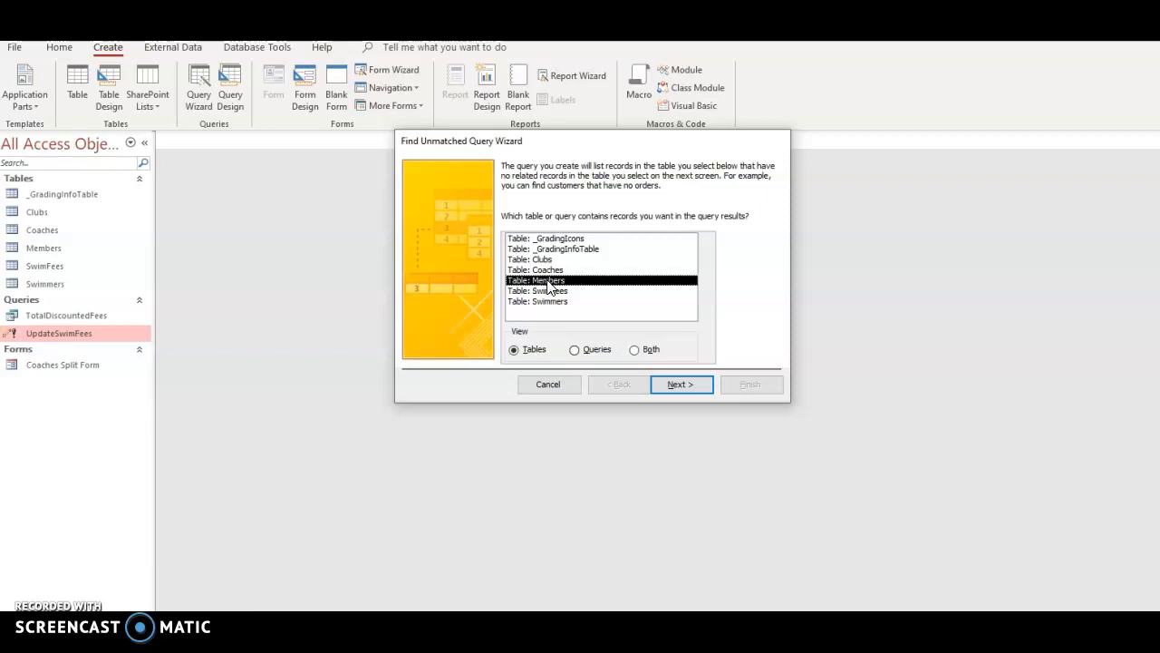
click(690, 386)
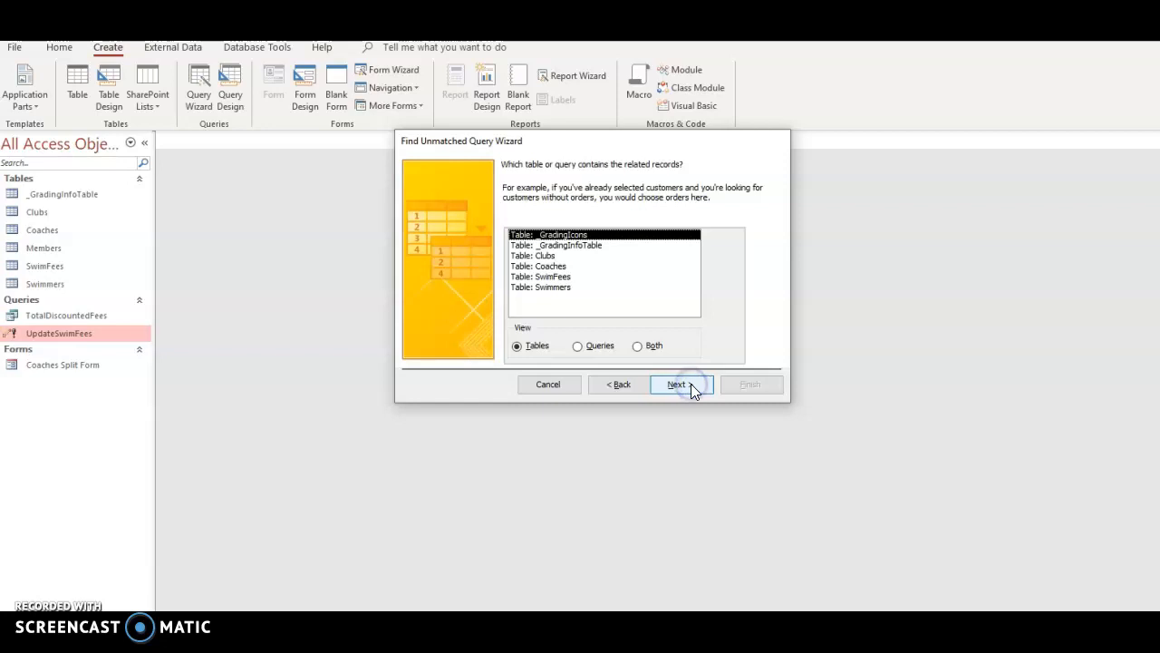
click(544, 288)
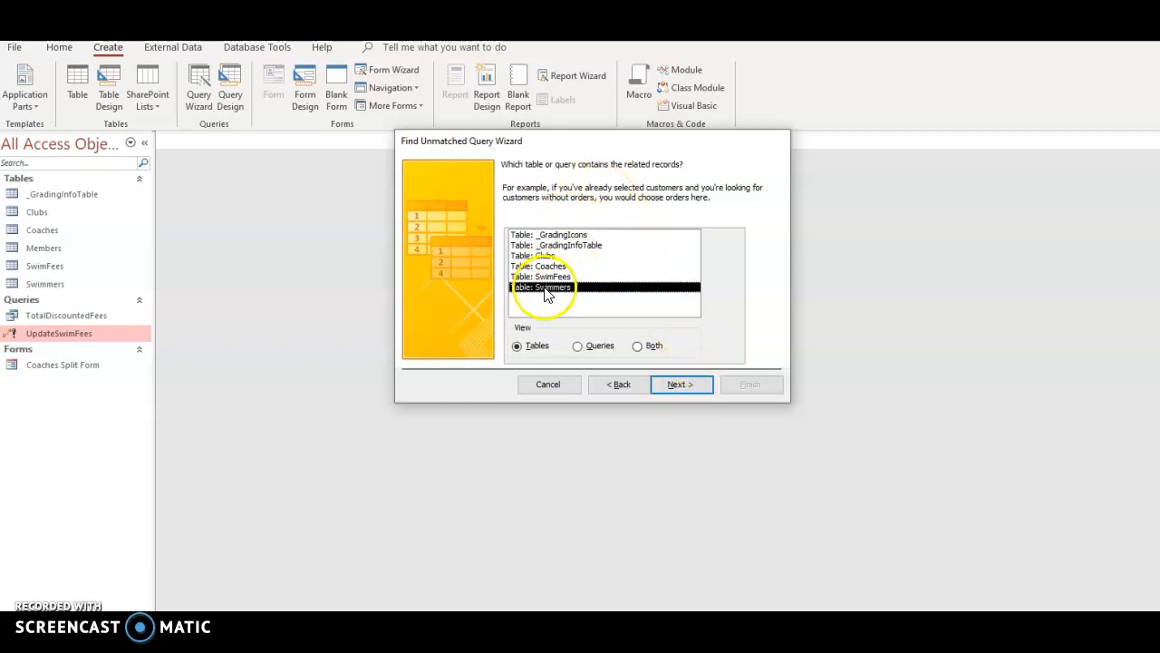
click(689, 385)
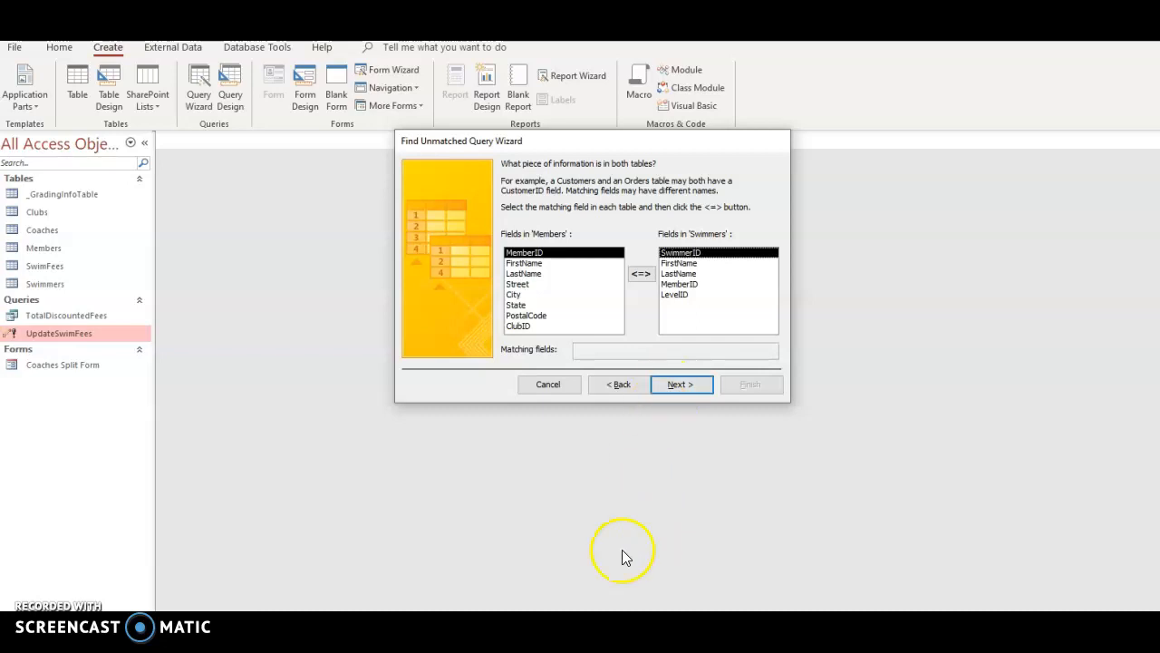
Step: Match the two tables on the MemberID field in Members and the MemberID field in Swimmers
click(536, 255)
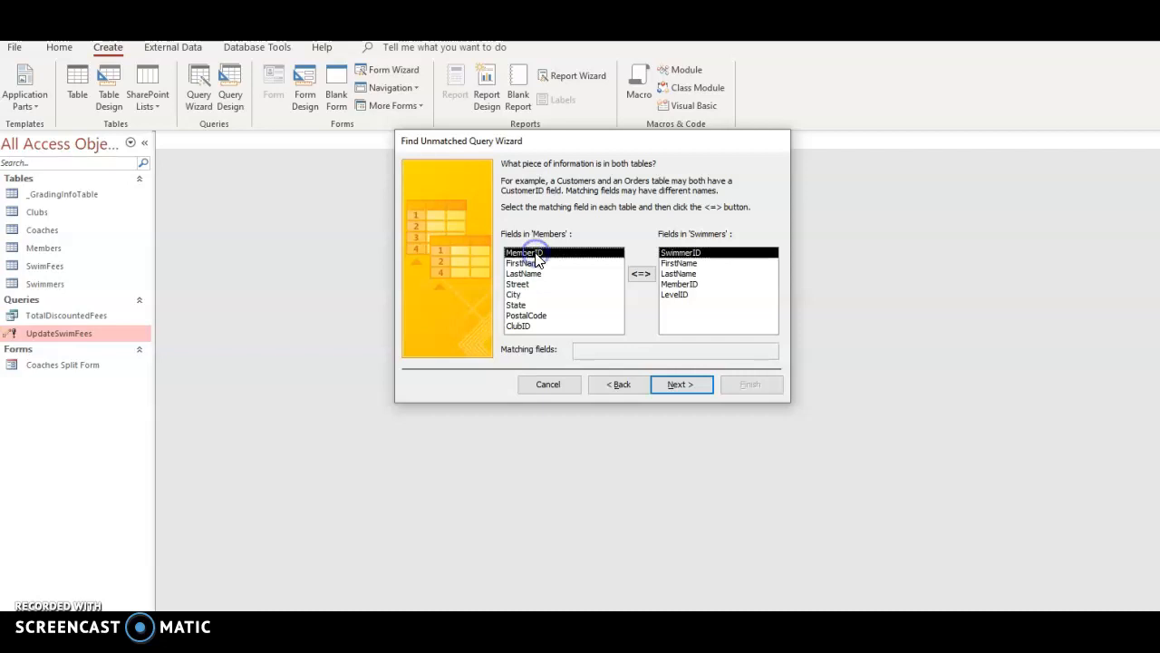
click(682, 284)
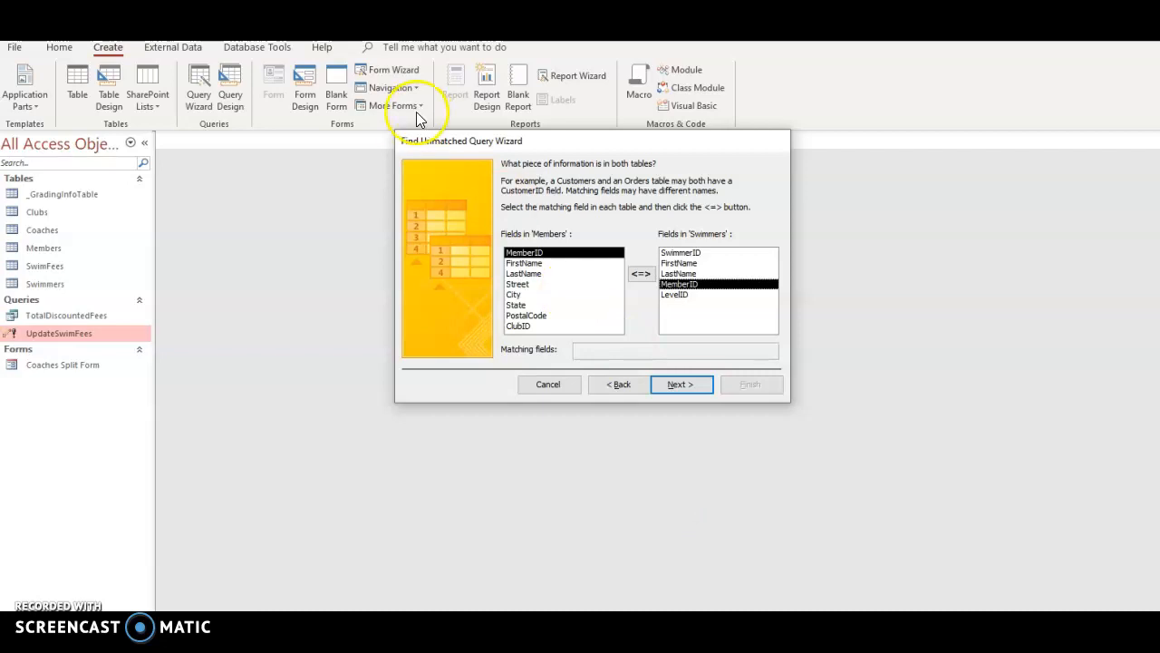
click(678, 385)
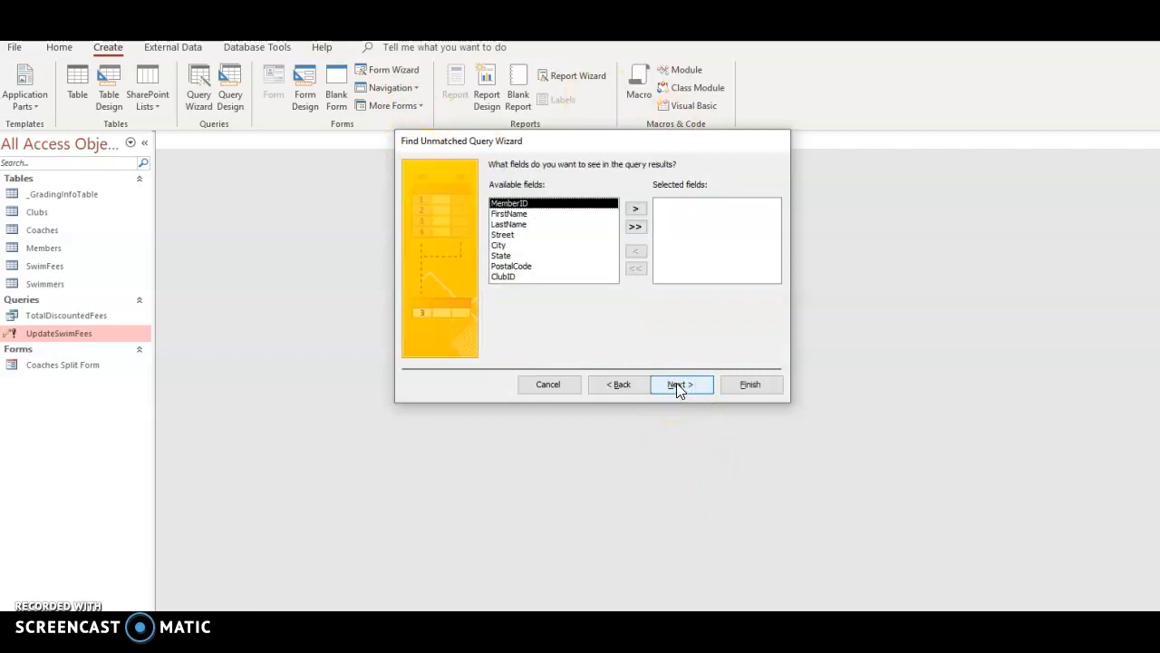
Step: Include MemberID, FirstName, LastName and ClubID in the query results and finish the wizard with the default query name
double_click(514, 204)
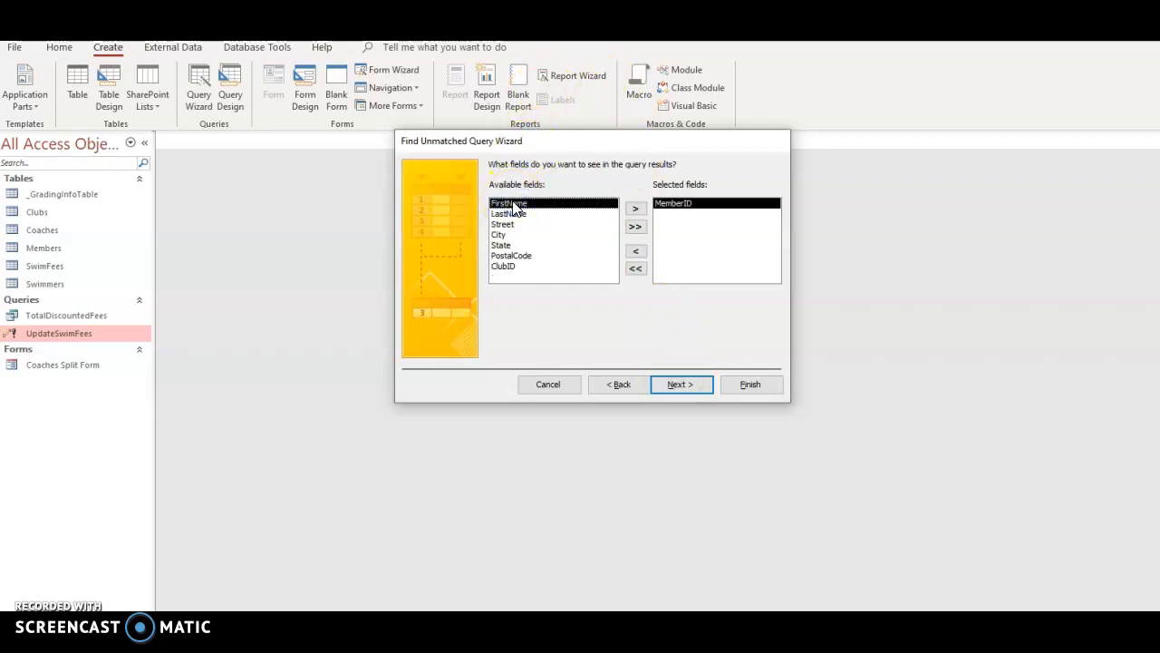
click(515, 207)
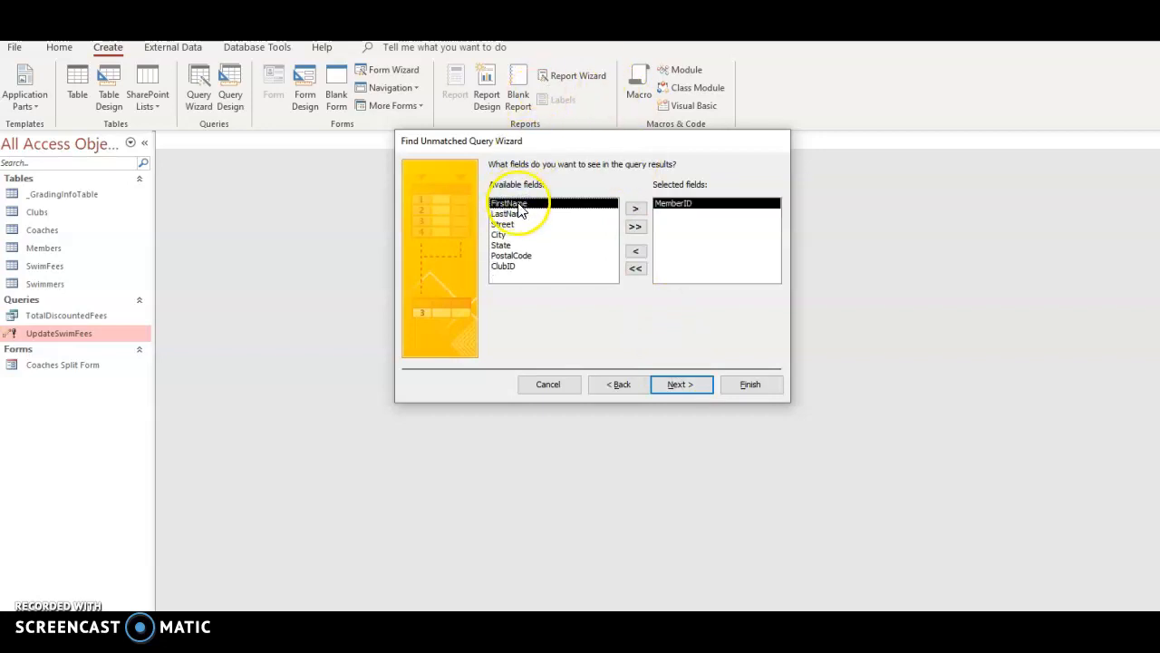
double_click(518, 206)
double_click(518, 207)
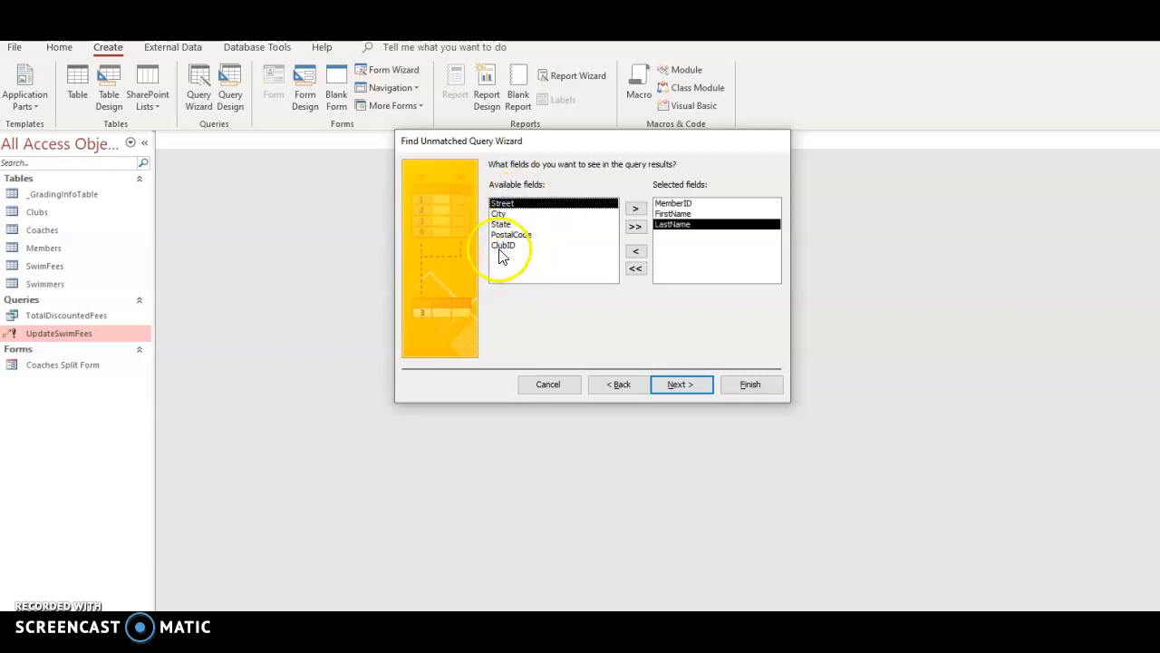
double_click(499, 247)
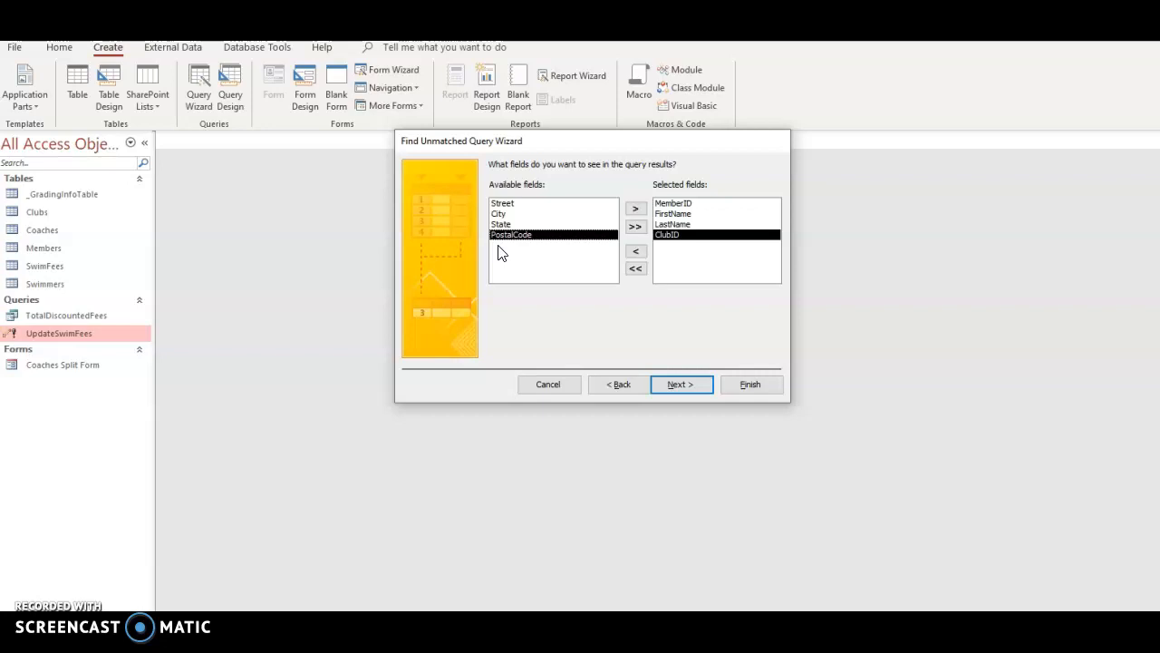
click(696, 384)
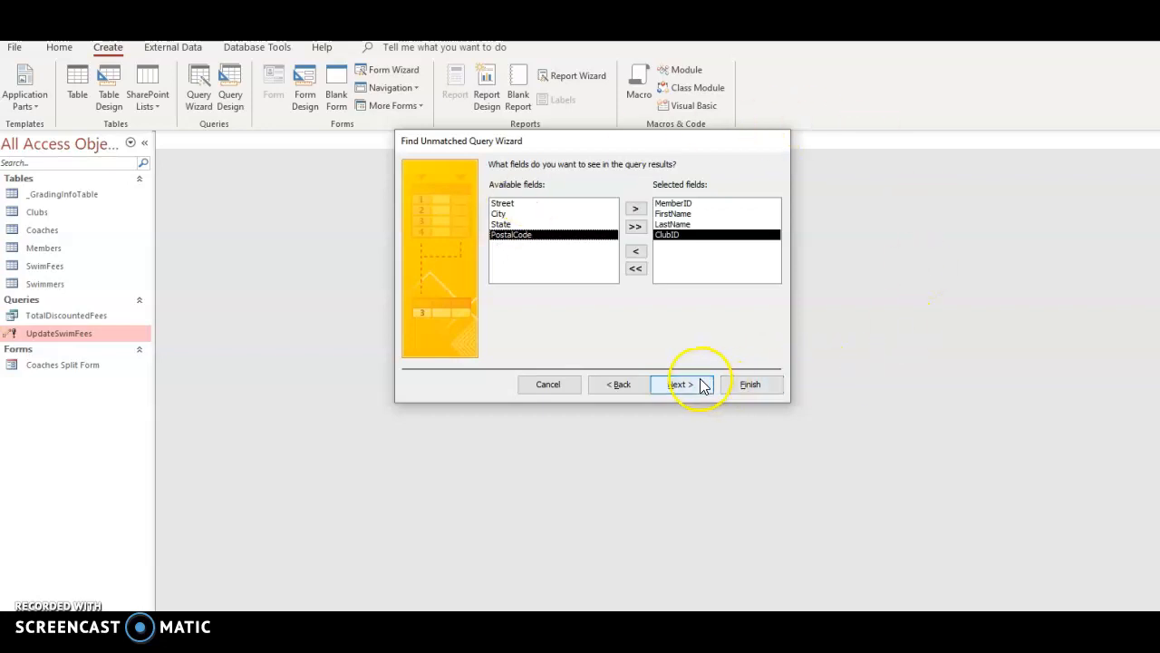
click(769, 388)
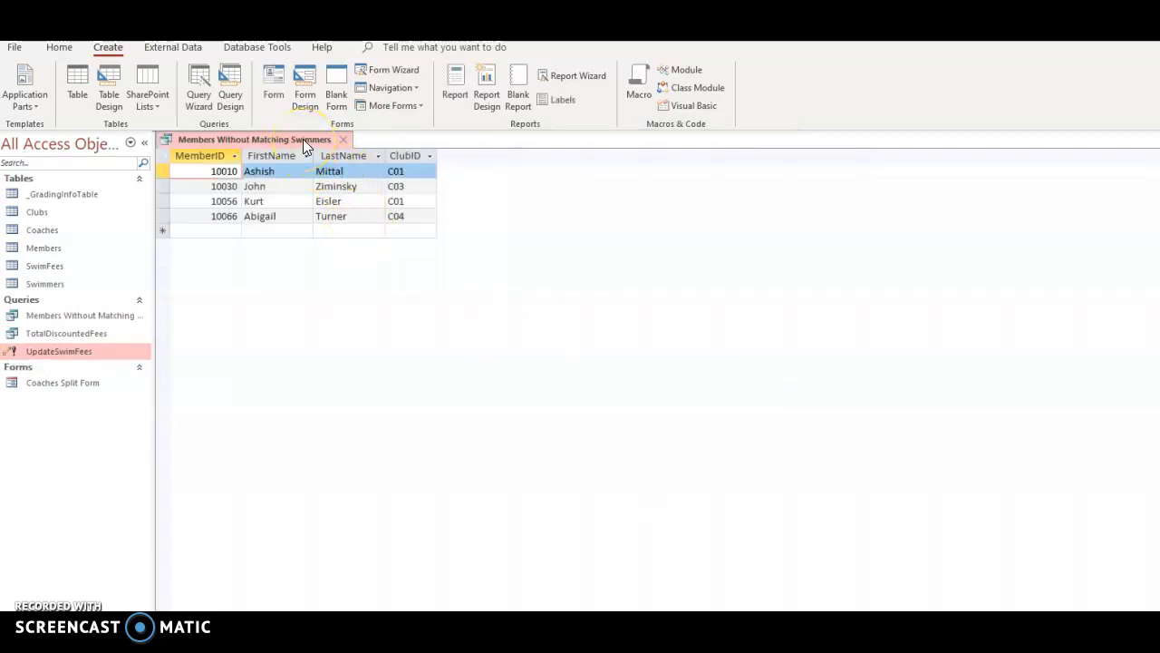
Step: Save the open unmatched query as a new query object named UnmatchedMembers and close it
click(20, 50)
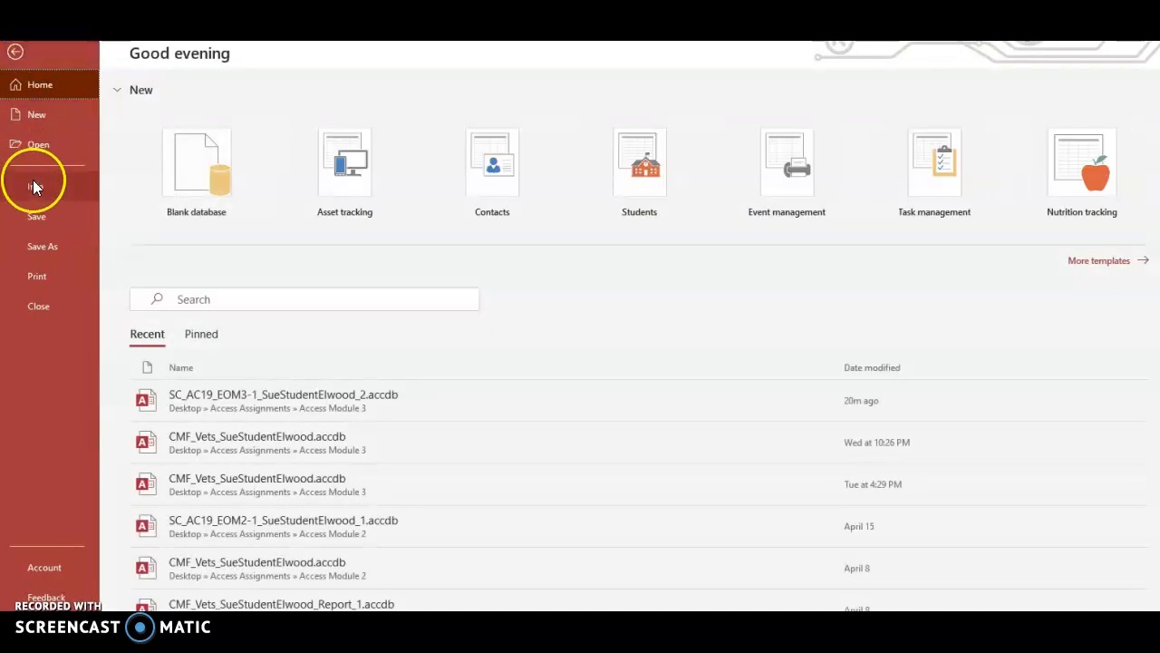
click(42, 246)
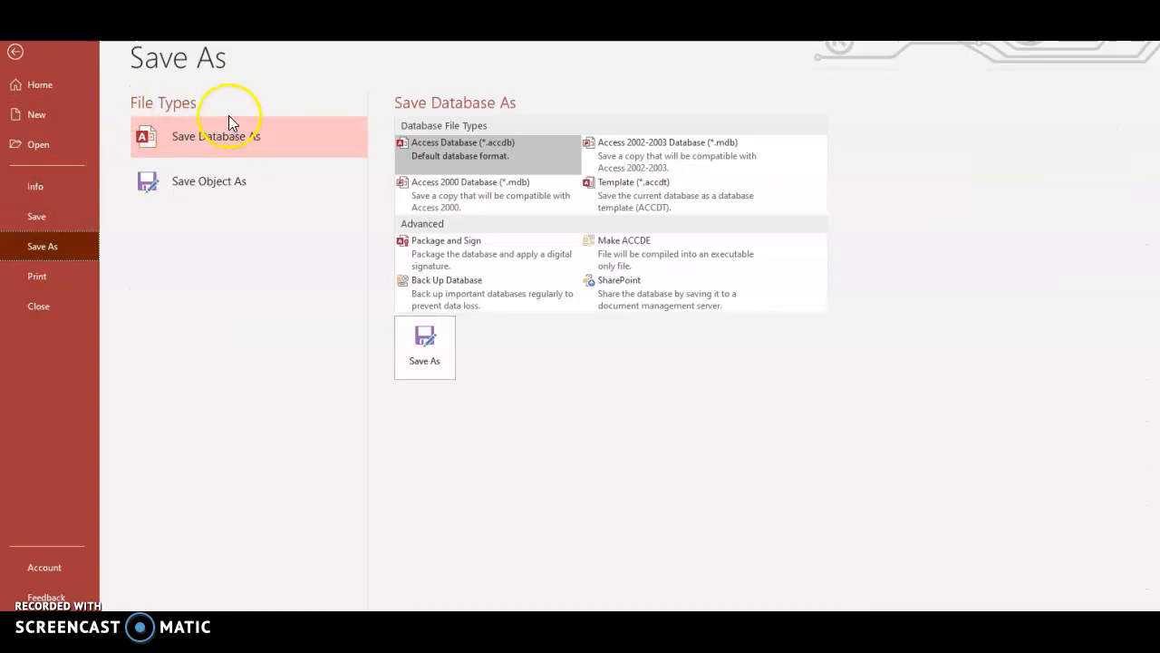
click(188, 185)
click(463, 144)
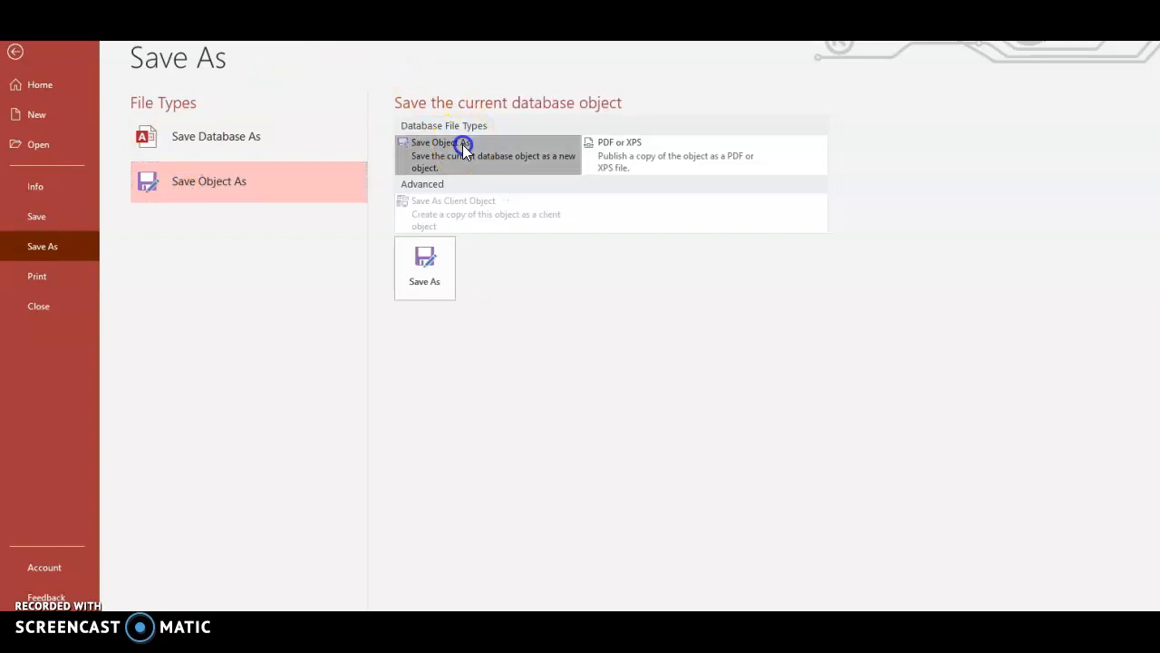
click(427, 281)
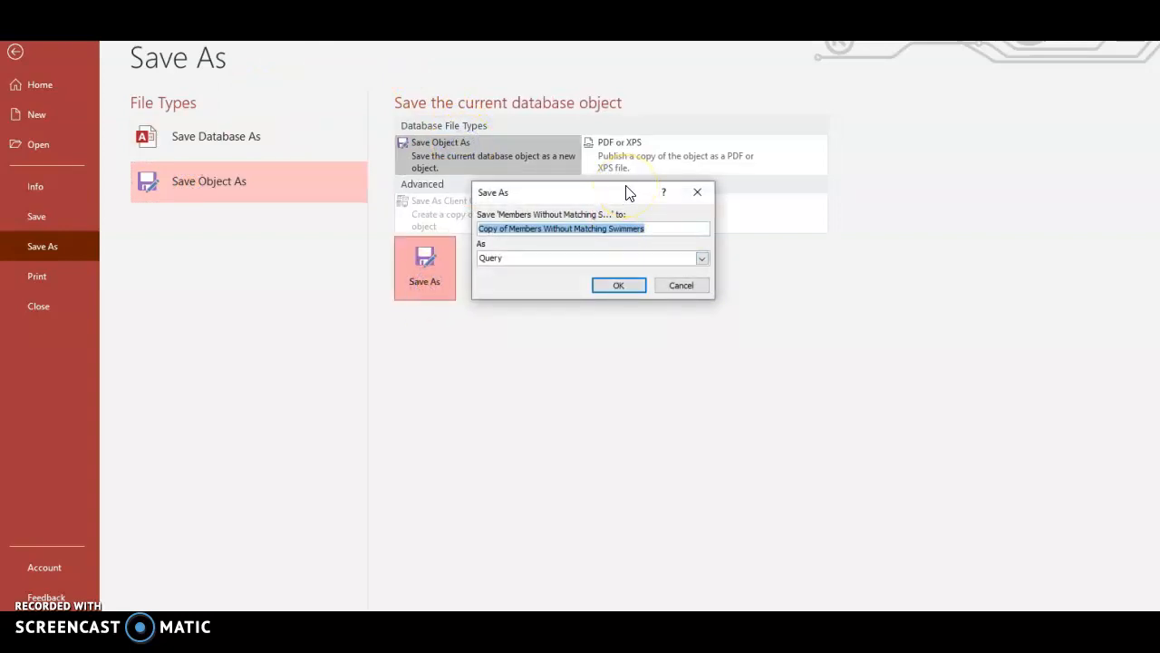
text(Unm)
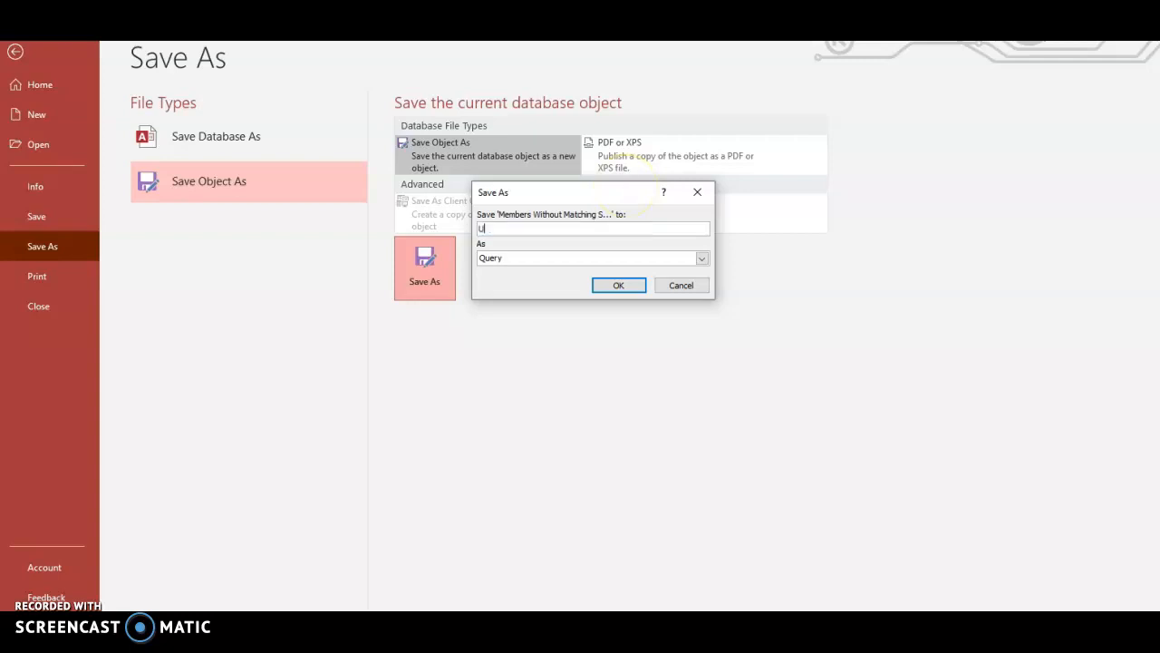
text(atchedMembers)
click(611, 284)
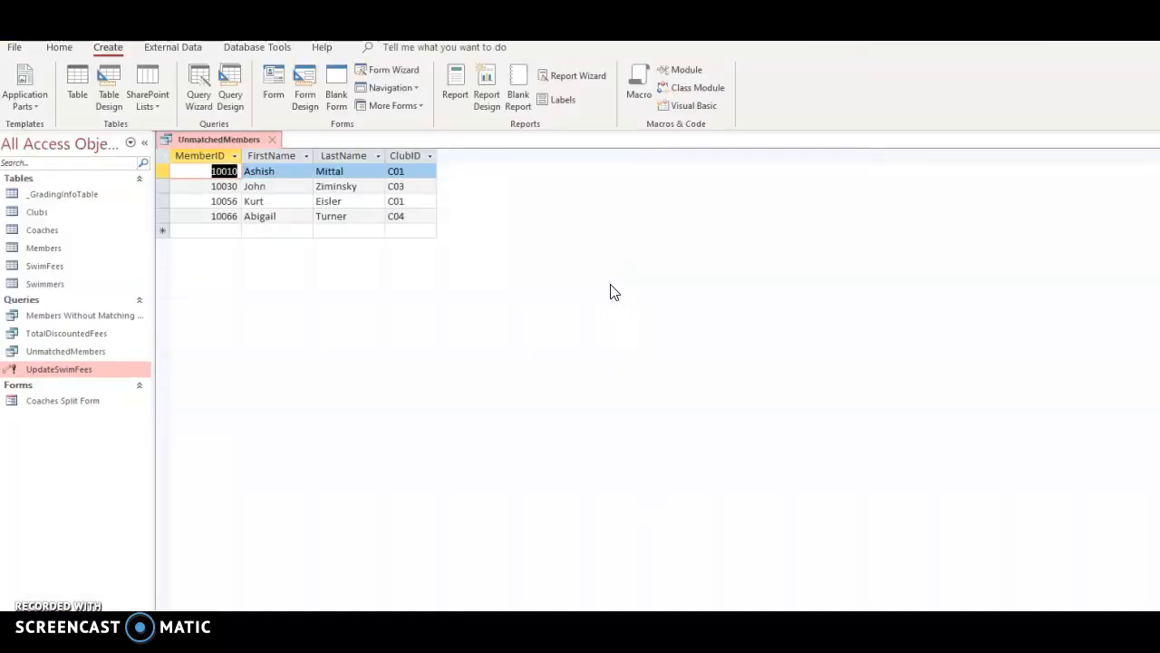
click(606, 238)
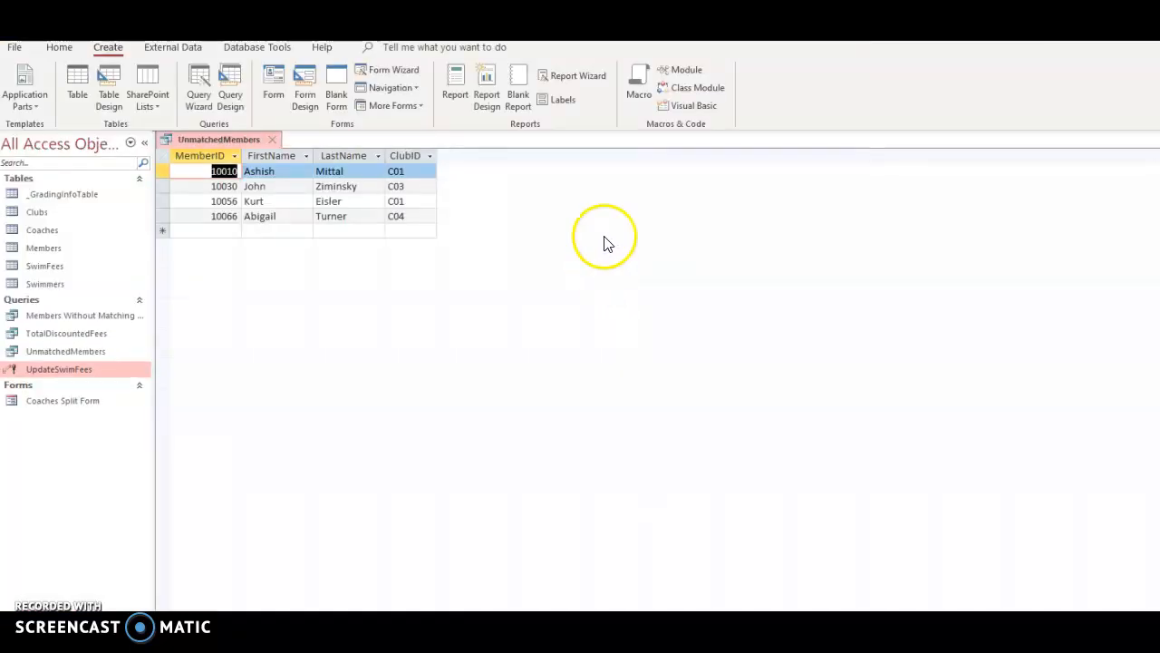
click(270, 145)
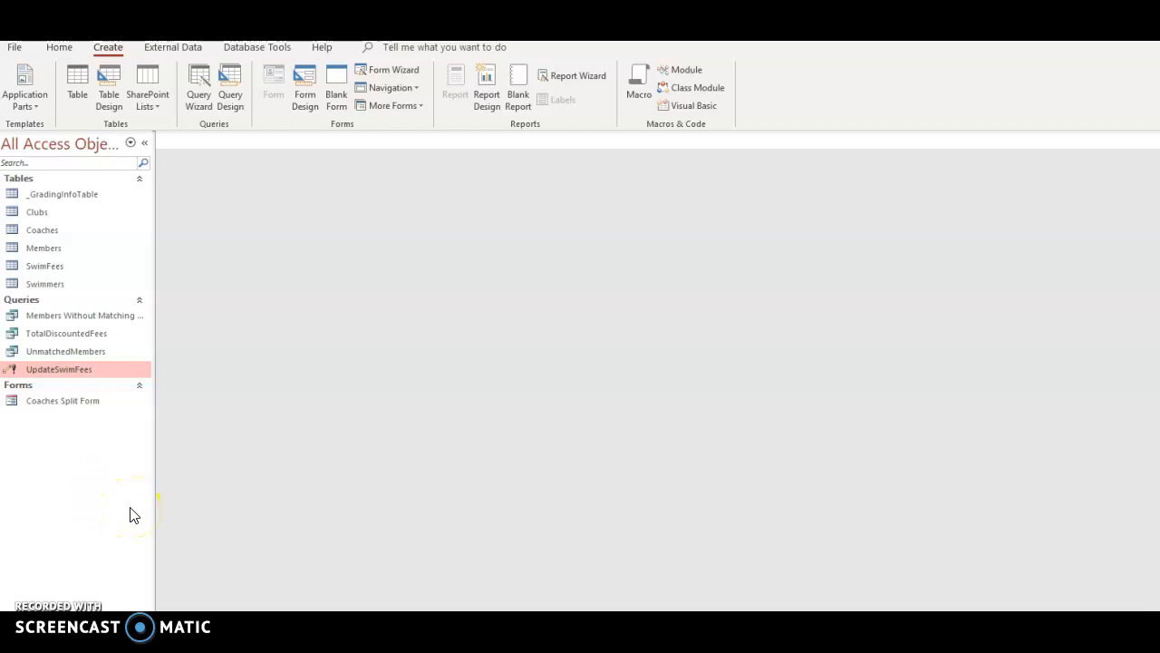
Step: Open the SwimFees table in Design View and set the LevelDescription field size to 50
click(46, 268)
right_click(47, 272)
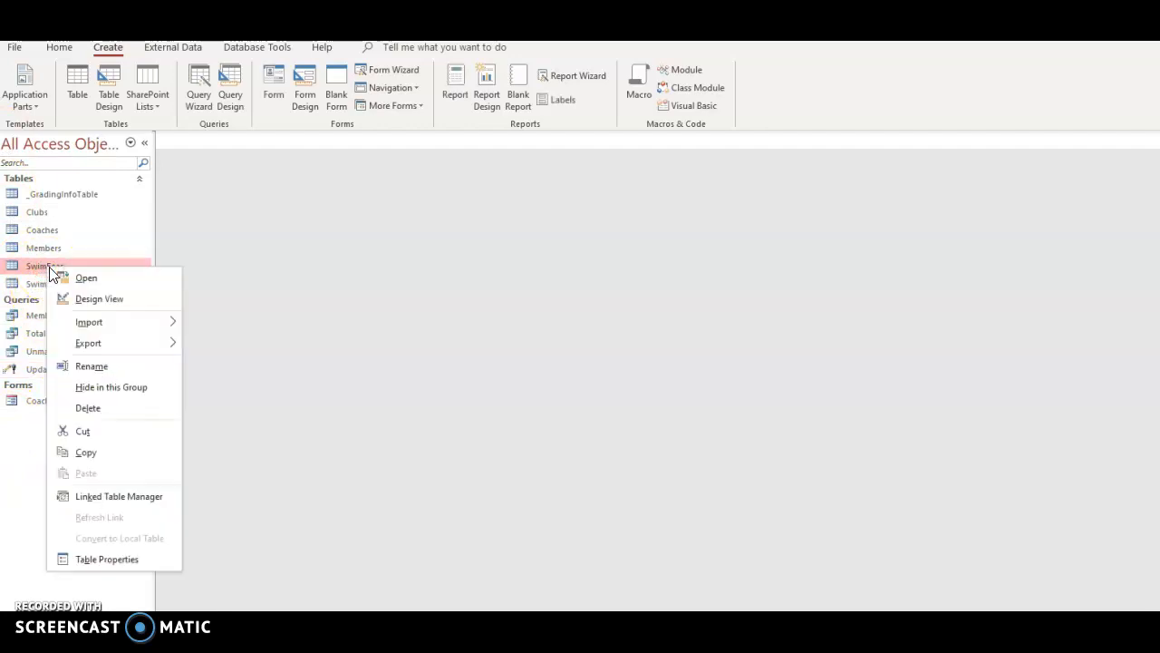
click(102, 299)
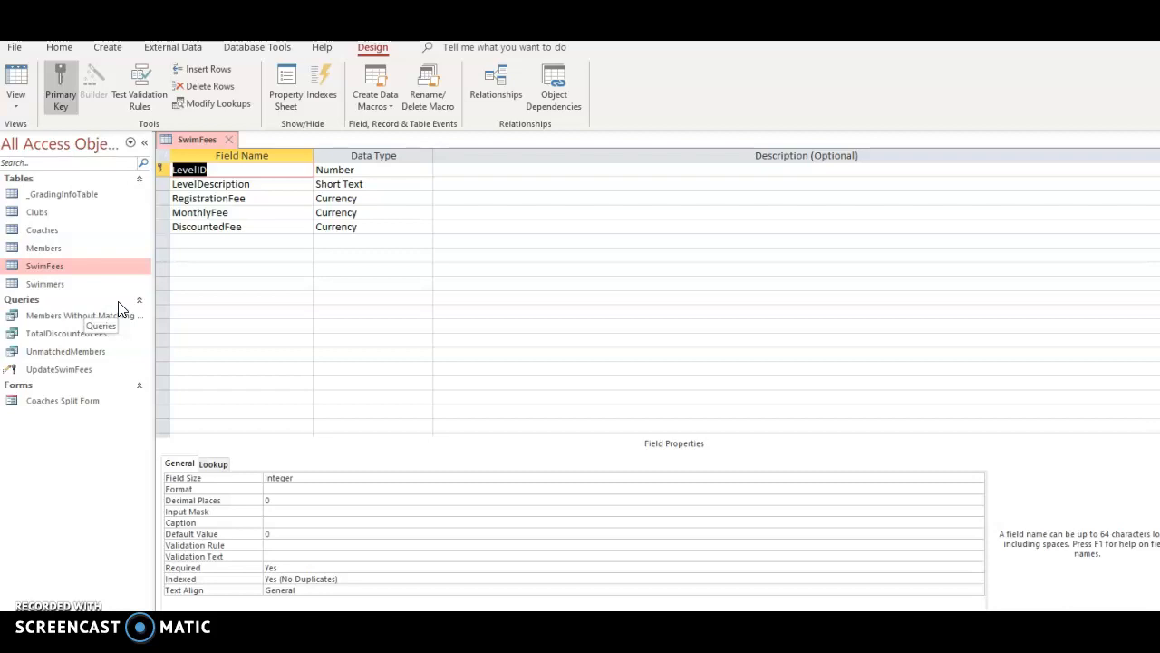
click(194, 184)
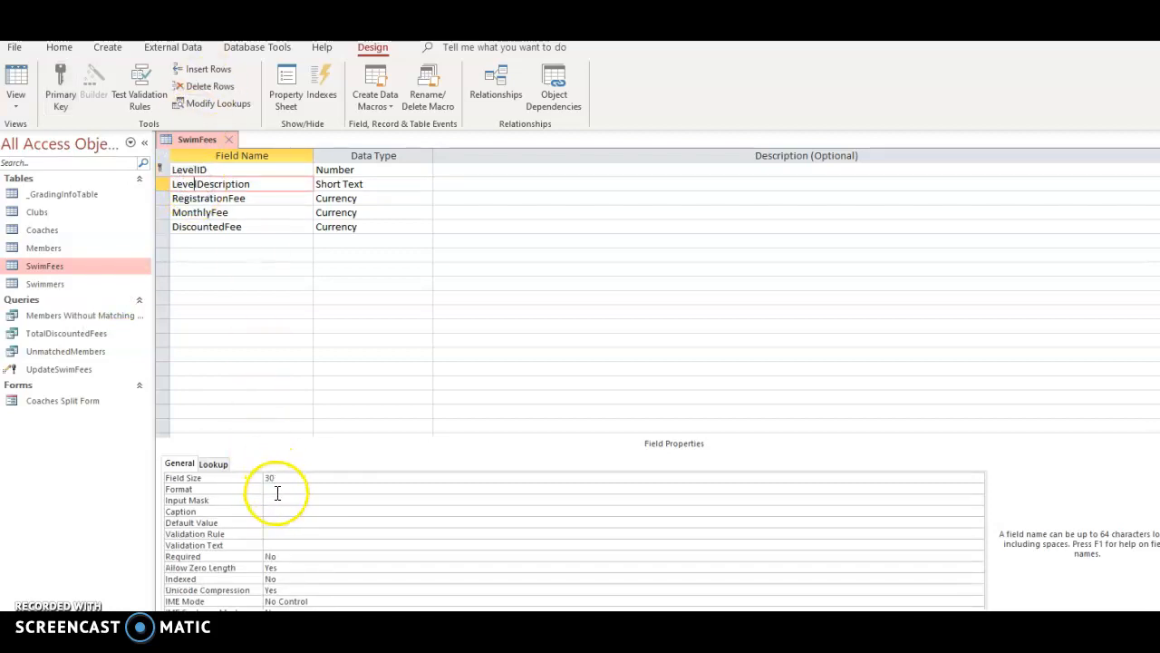
click(239, 478)
text(50)
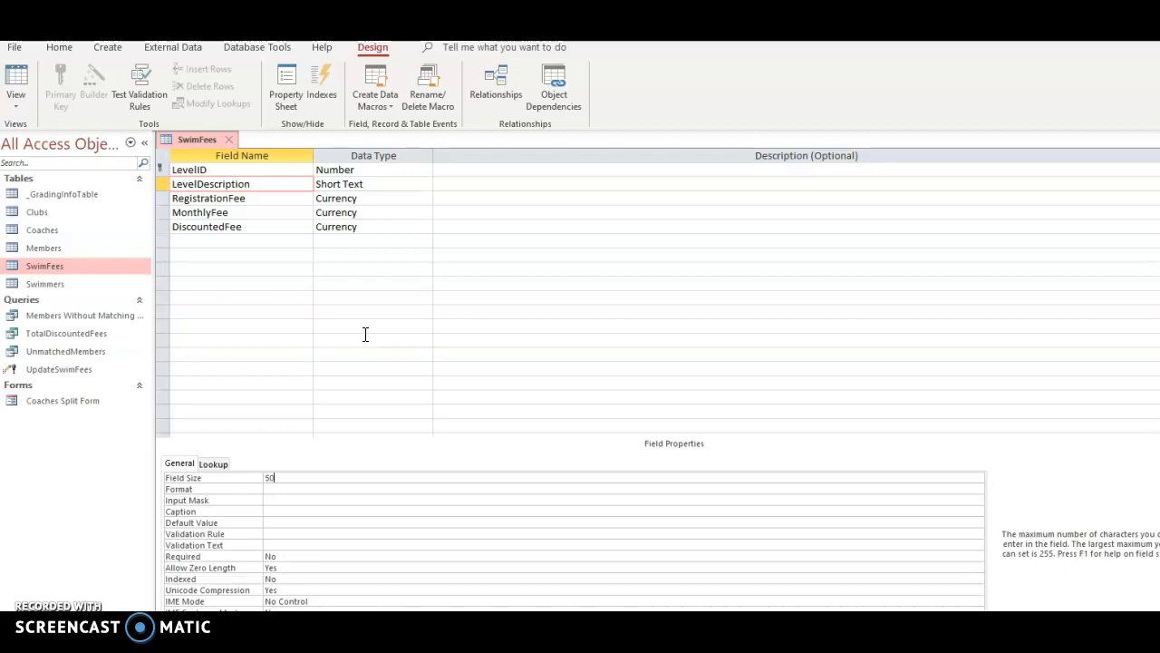
Step: Enter "Annual Fee = monthly fee * 11 if paid in advance" as the description of the DiscountedFee field
click(464, 227)
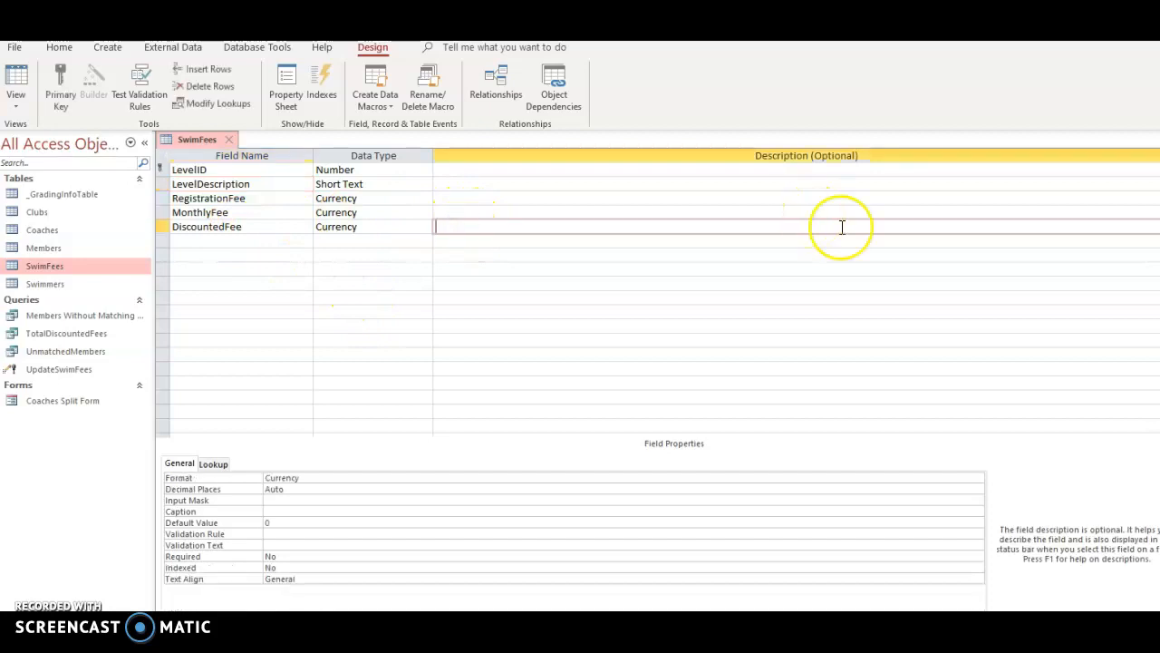
text(Ann)
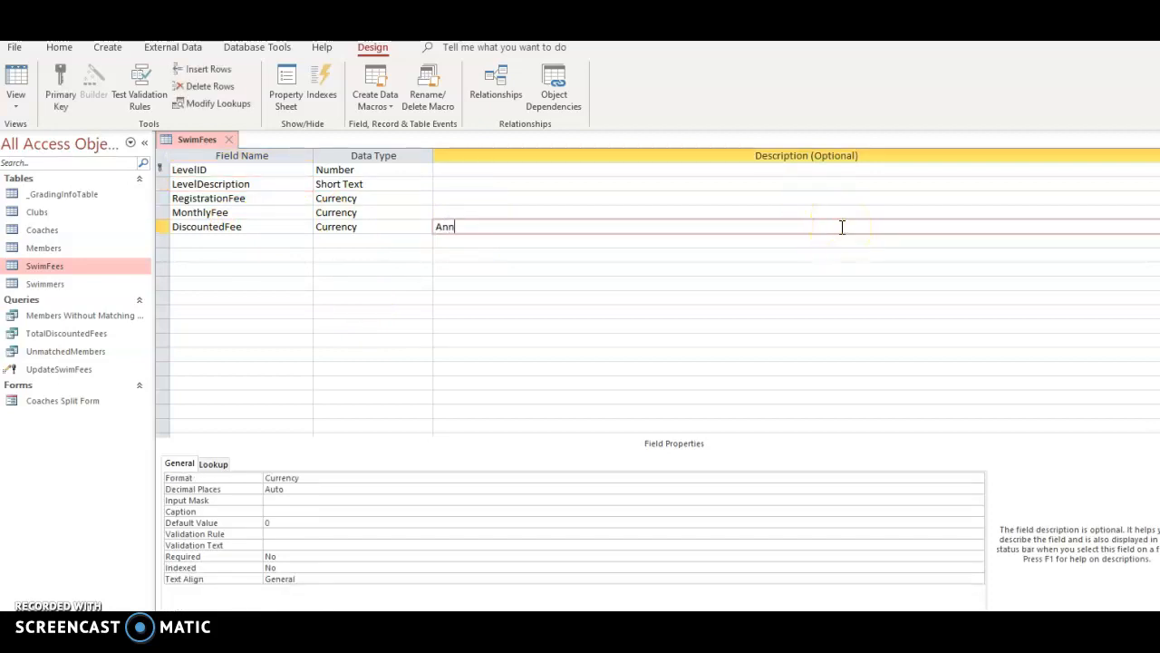
text(ual Fee = monthly fee * 11 if paid in advance)
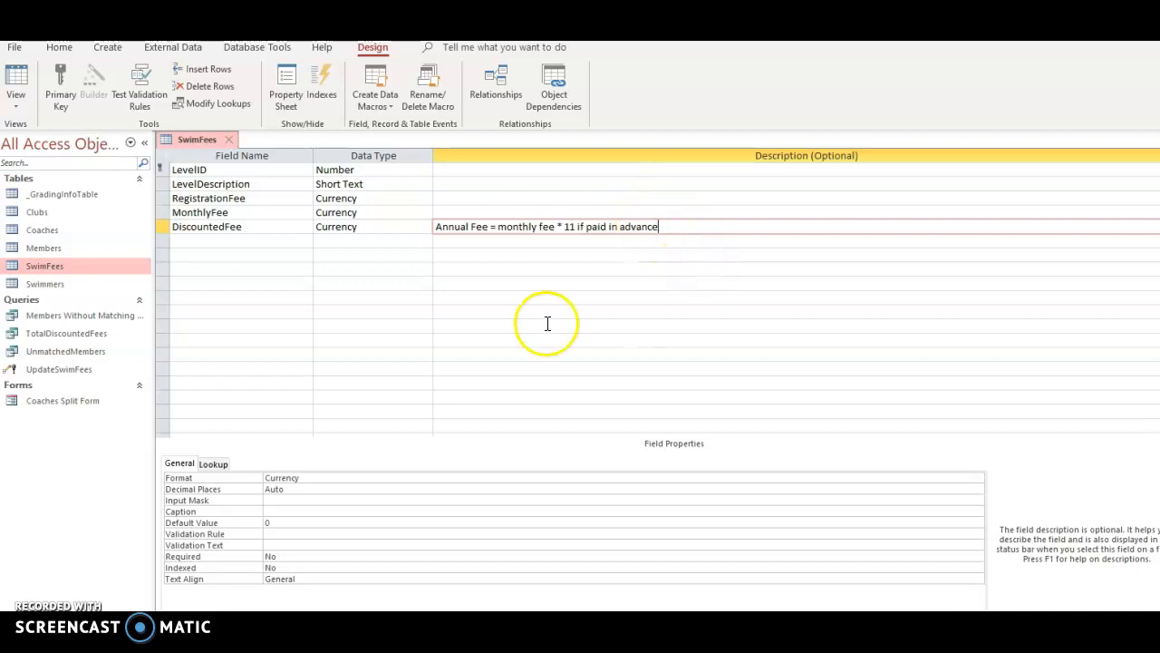
Step: Add a field named AnnualFee below DiscountedFee in the SwimFees table with the Calculated data type
click(199, 241)
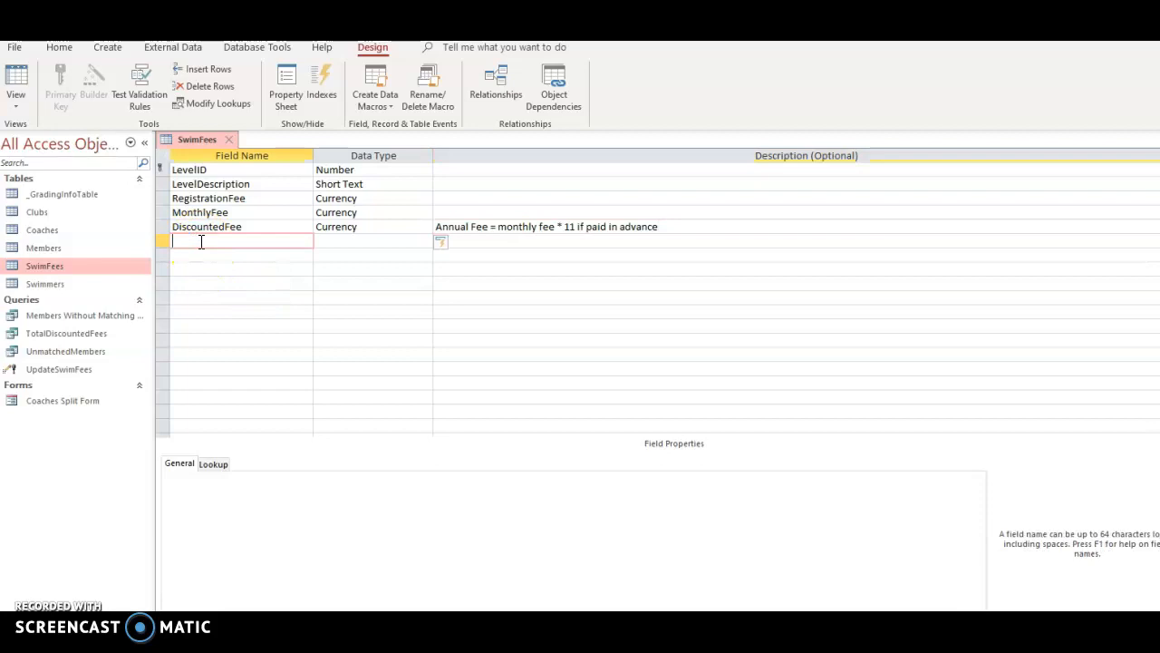
text(AnnualFee)
key(Tab)
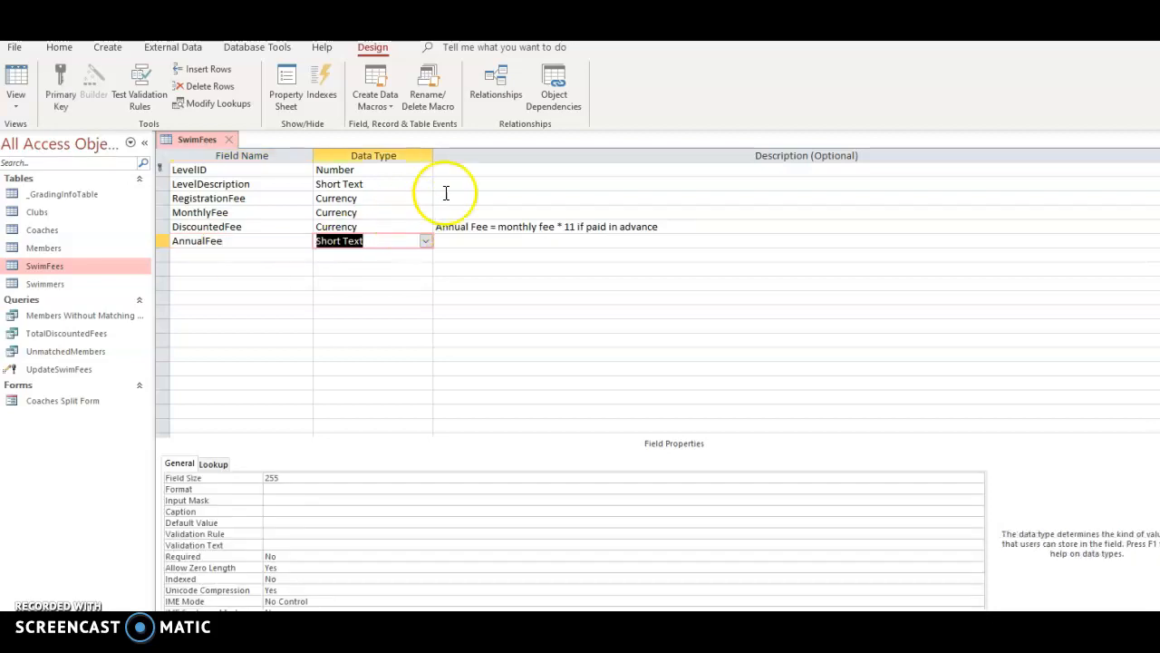
click(425, 241)
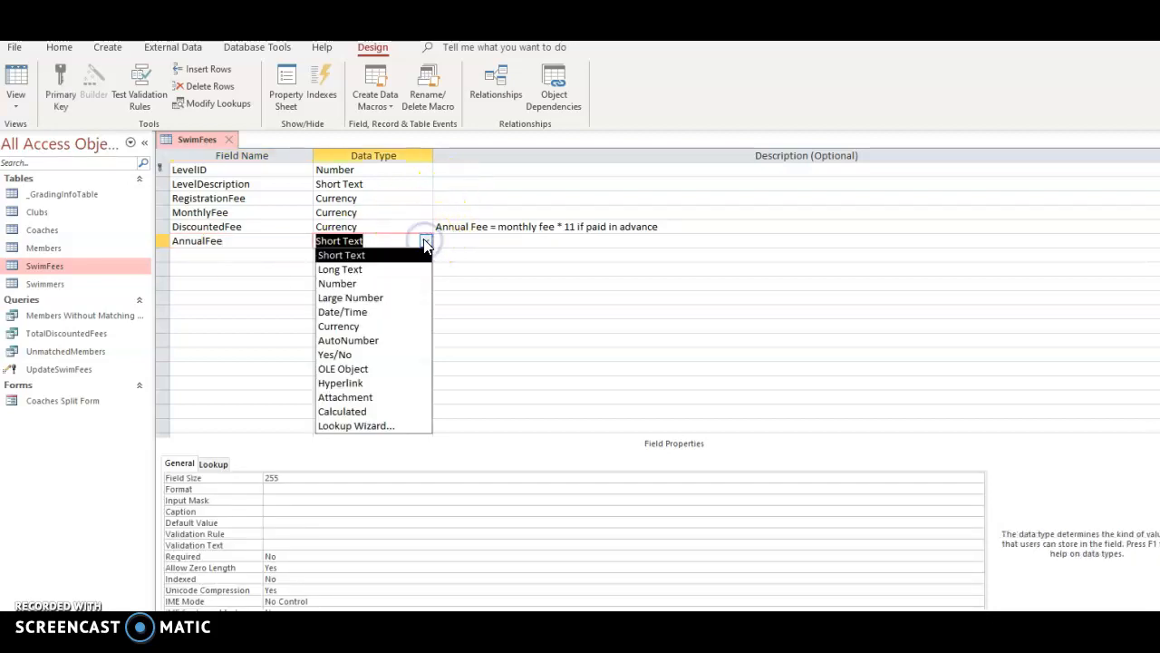
click(407, 413)
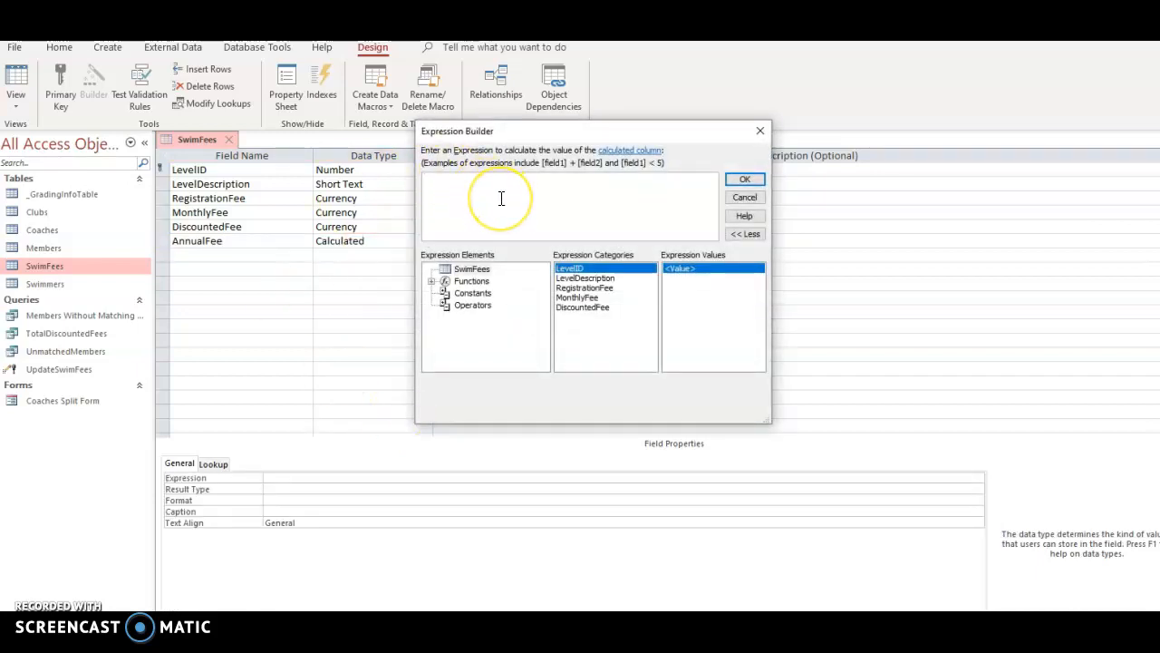
Step: Set the AnnualFee calculation expression to [MonthlyFee] * 12
click(500, 198)
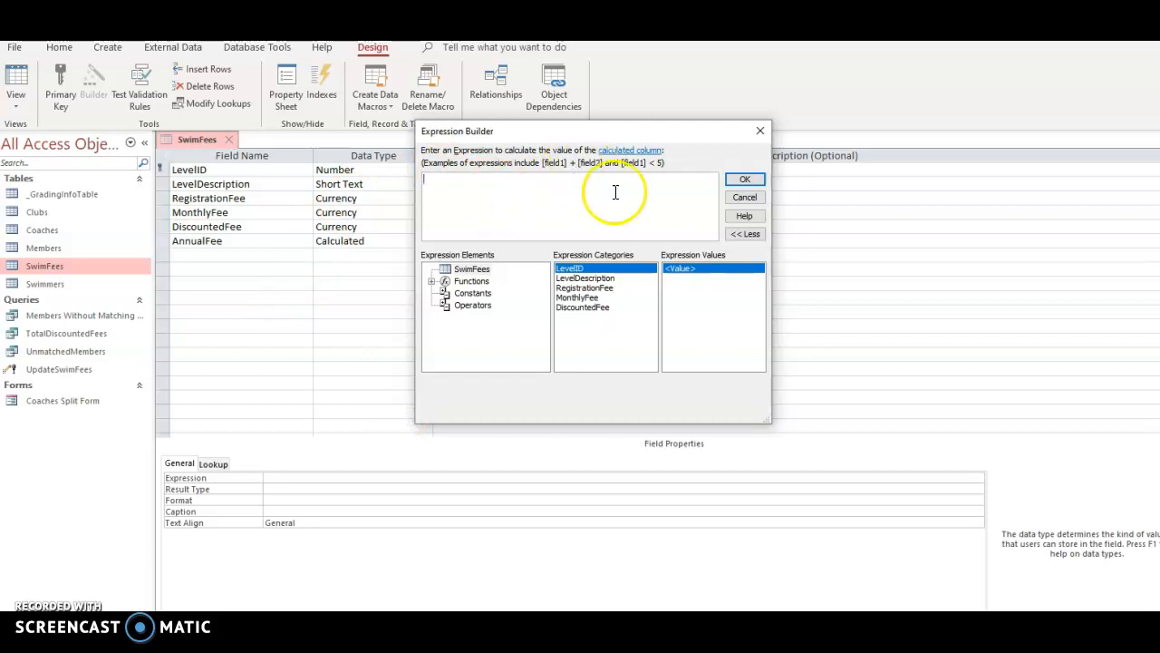
double_click(576, 299)
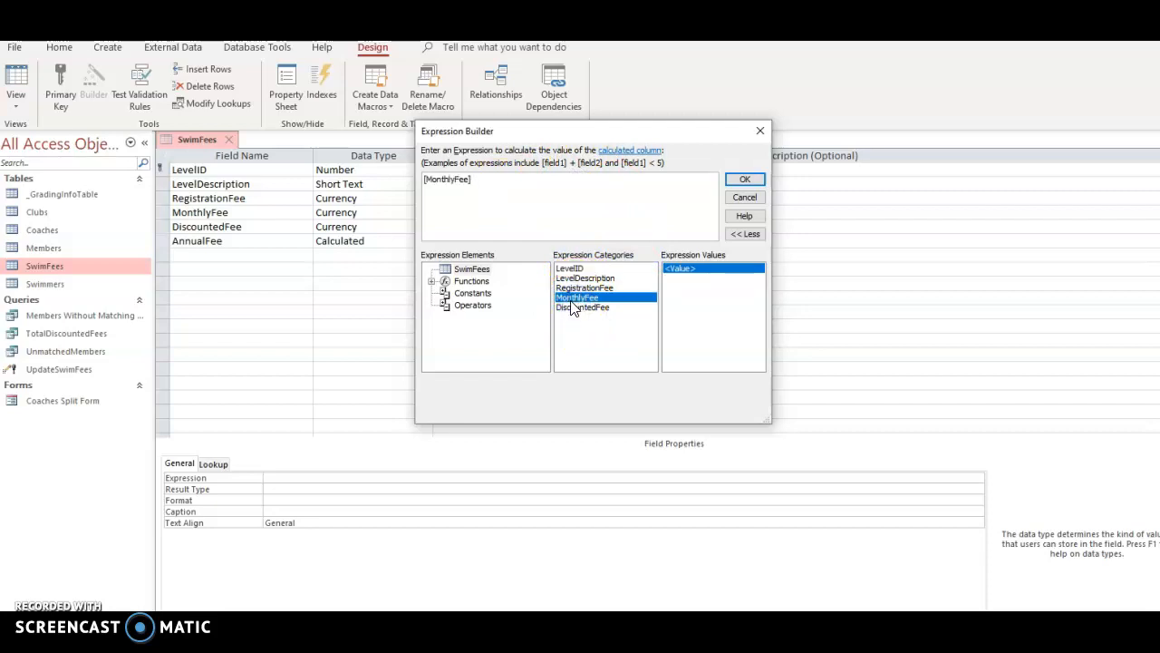
text(*)
text(2)
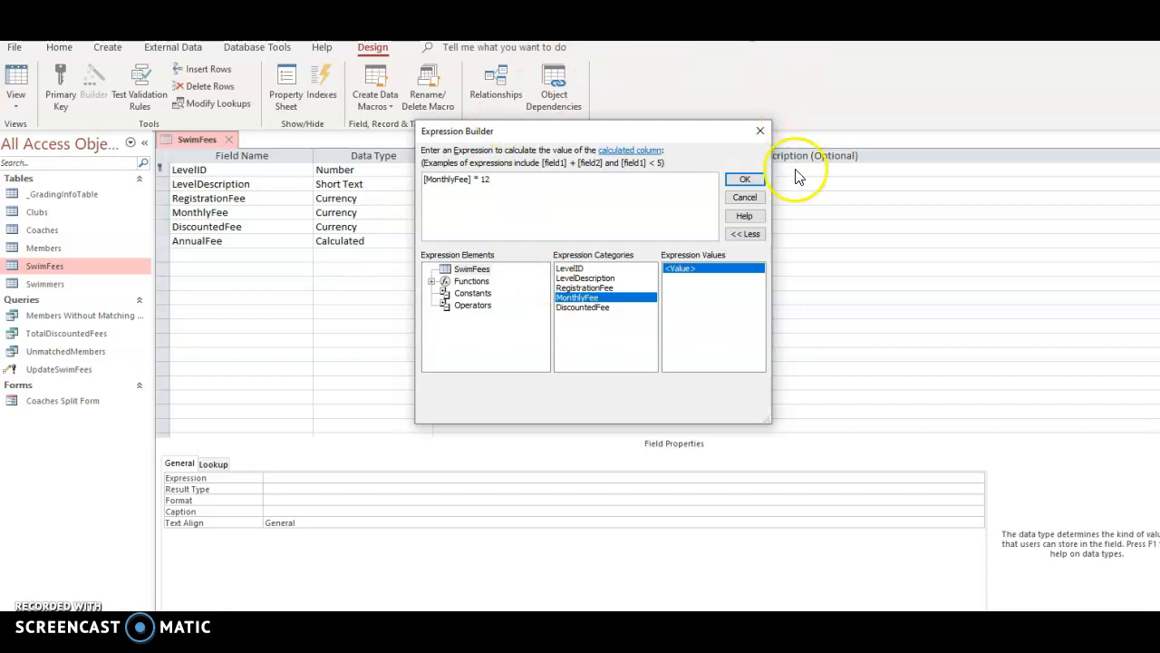
click(745, 179)
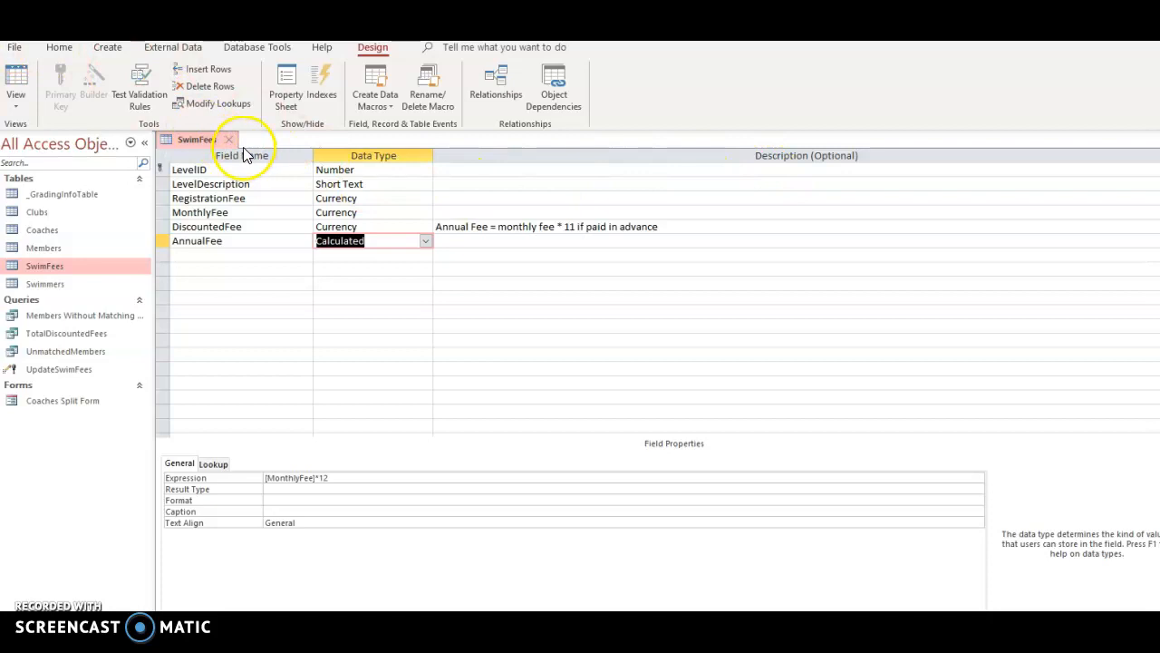
Step: Save the SwimFees table design and close the table
right_click(214, 143)
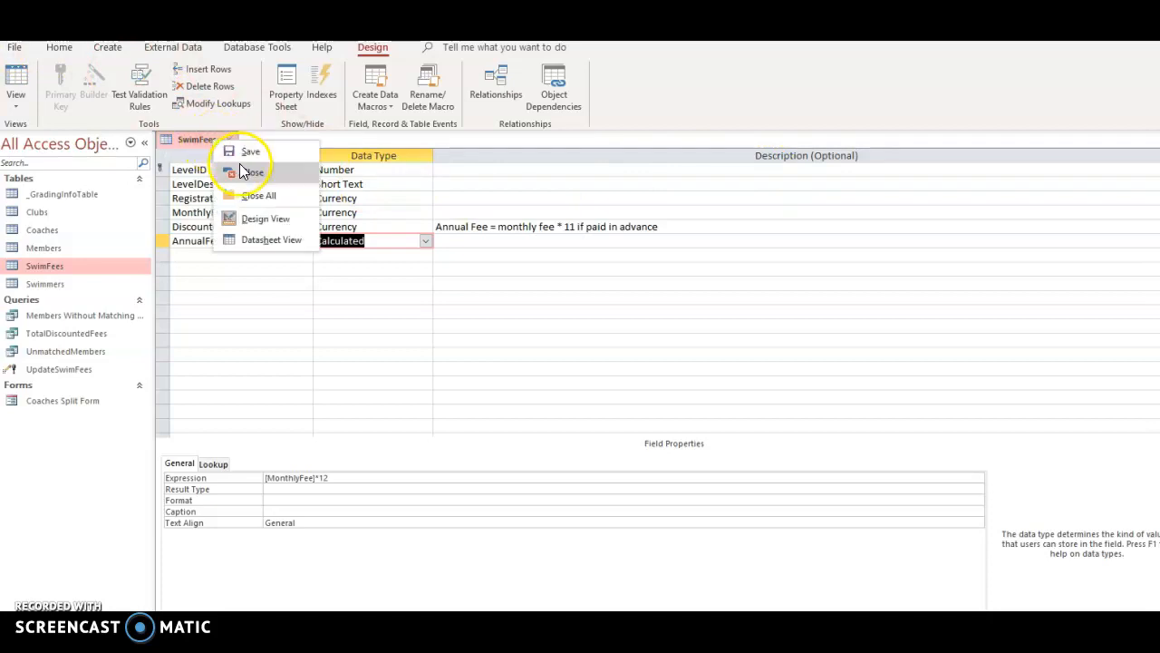
click(243, 155)
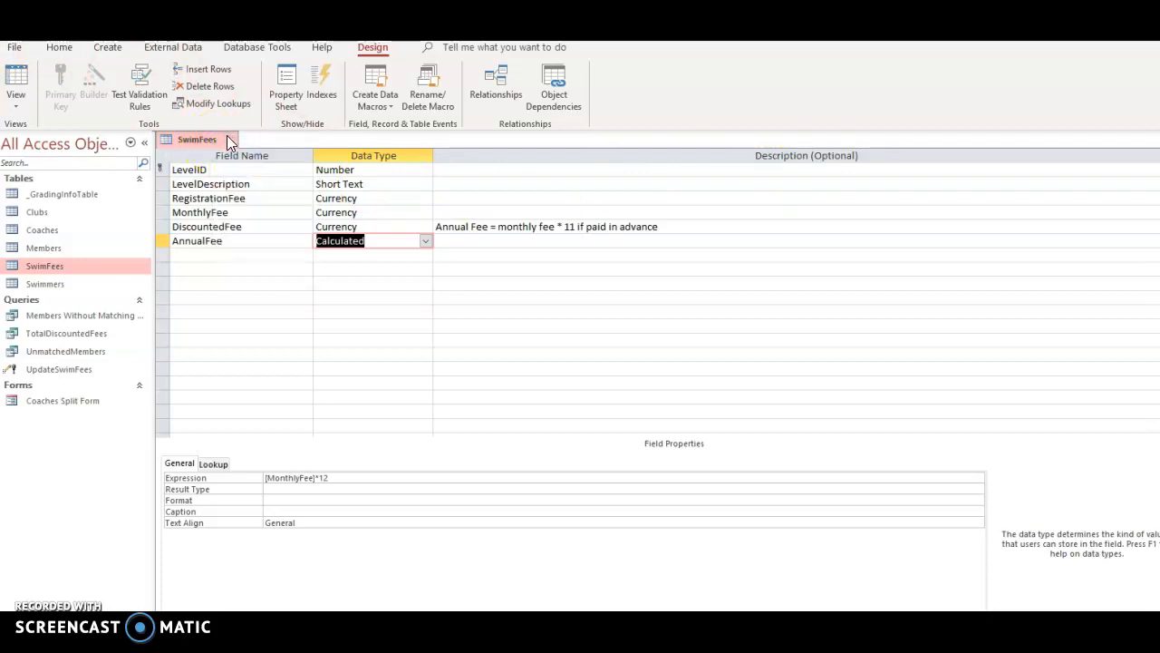
click(228, 138)
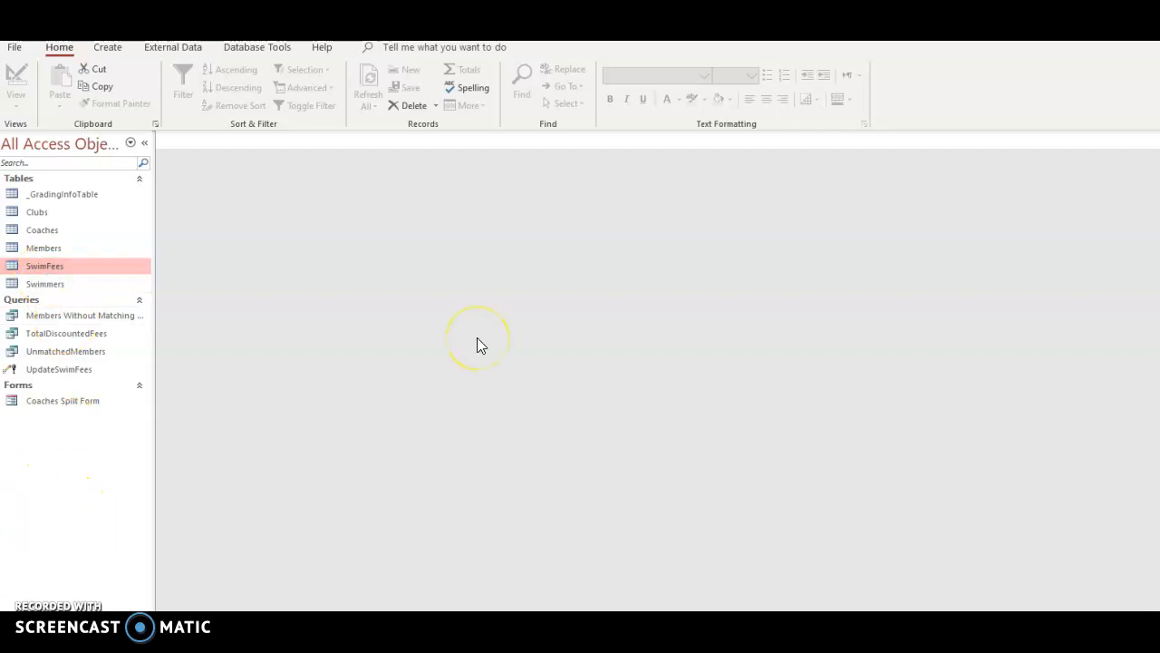
Step: Create a new query in Design View with the Members table, enlarging its field list and the design grid
click(109, 50)
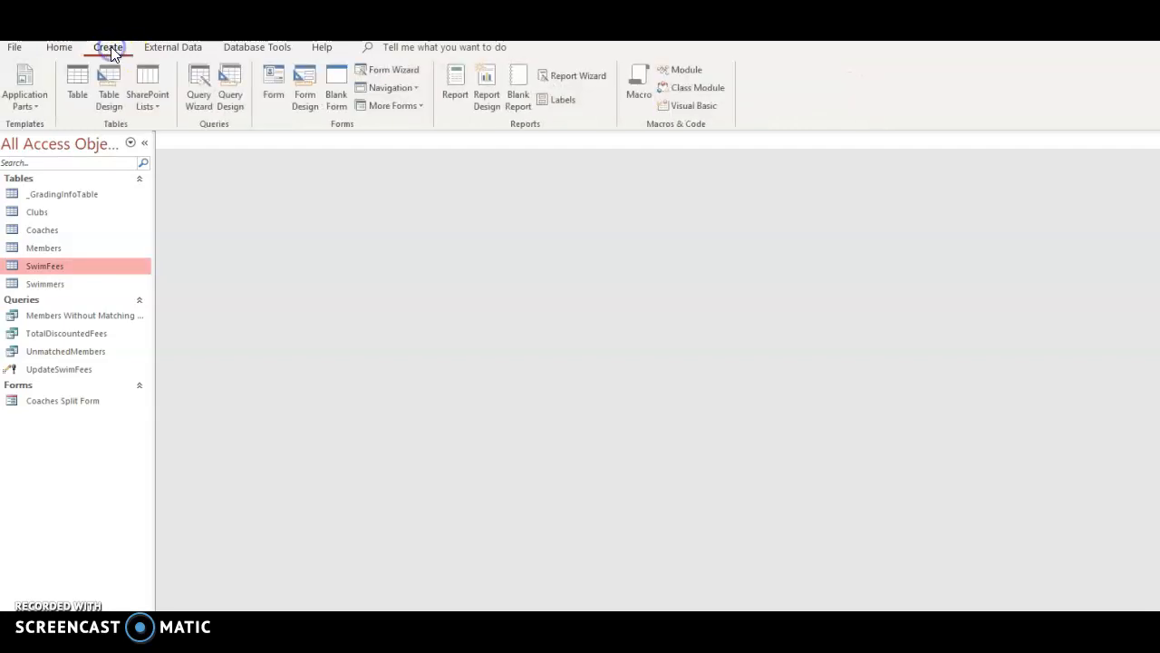
click(229, 91)
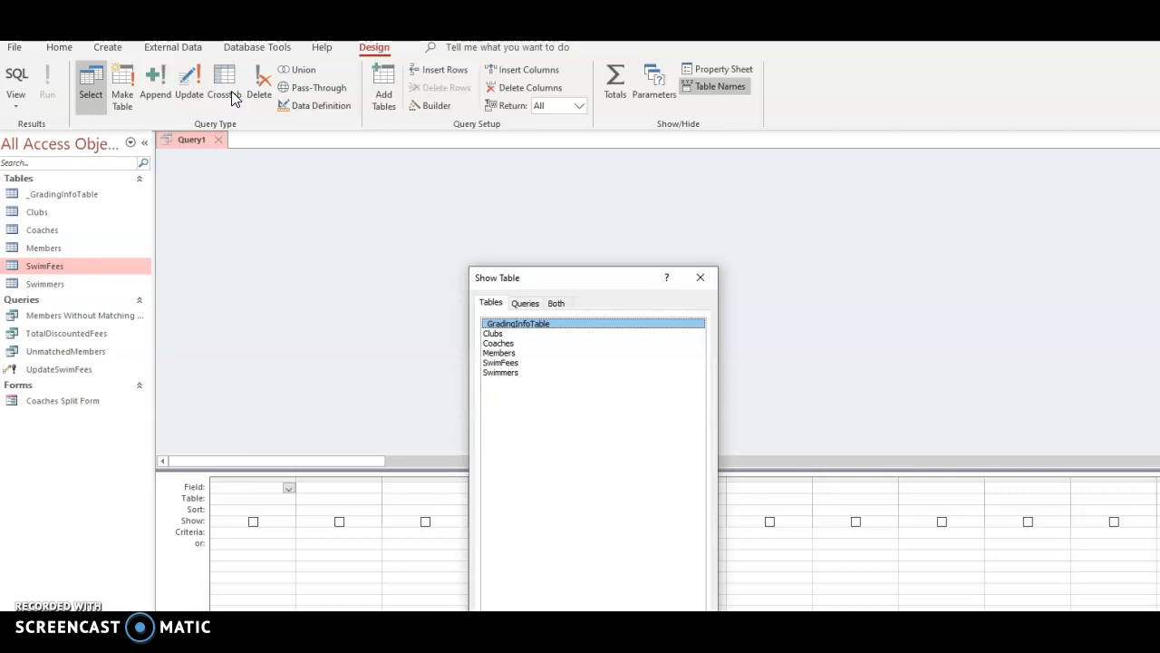
click(510, 352)
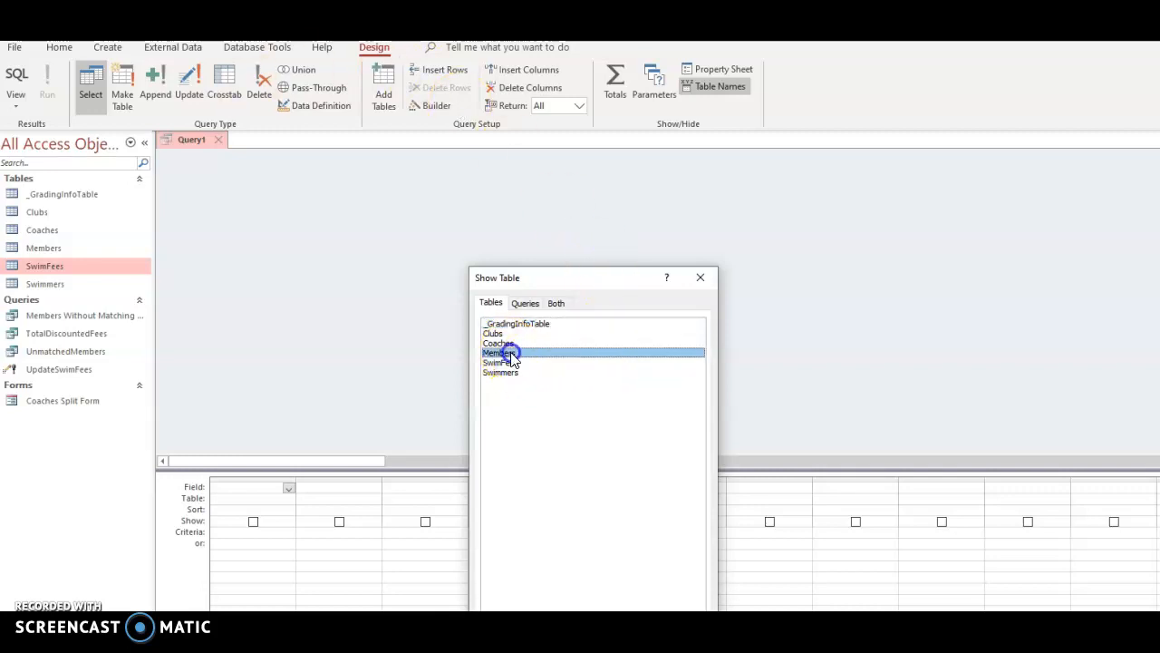
drag(608, 273, 681, 98)
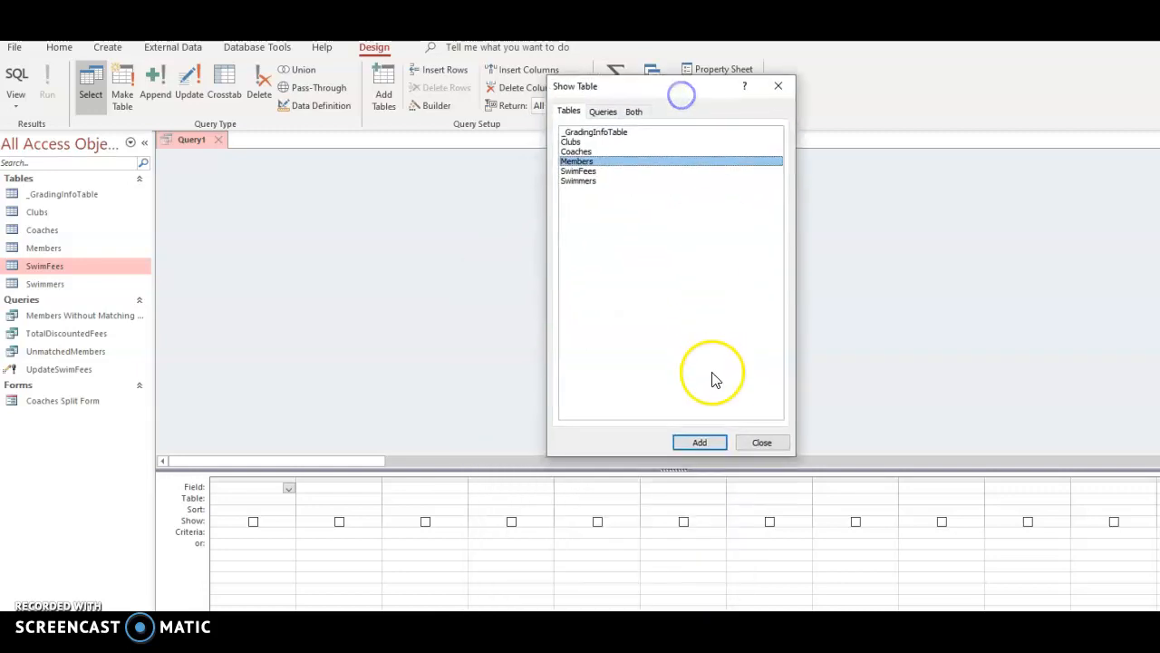
click(707, 443)
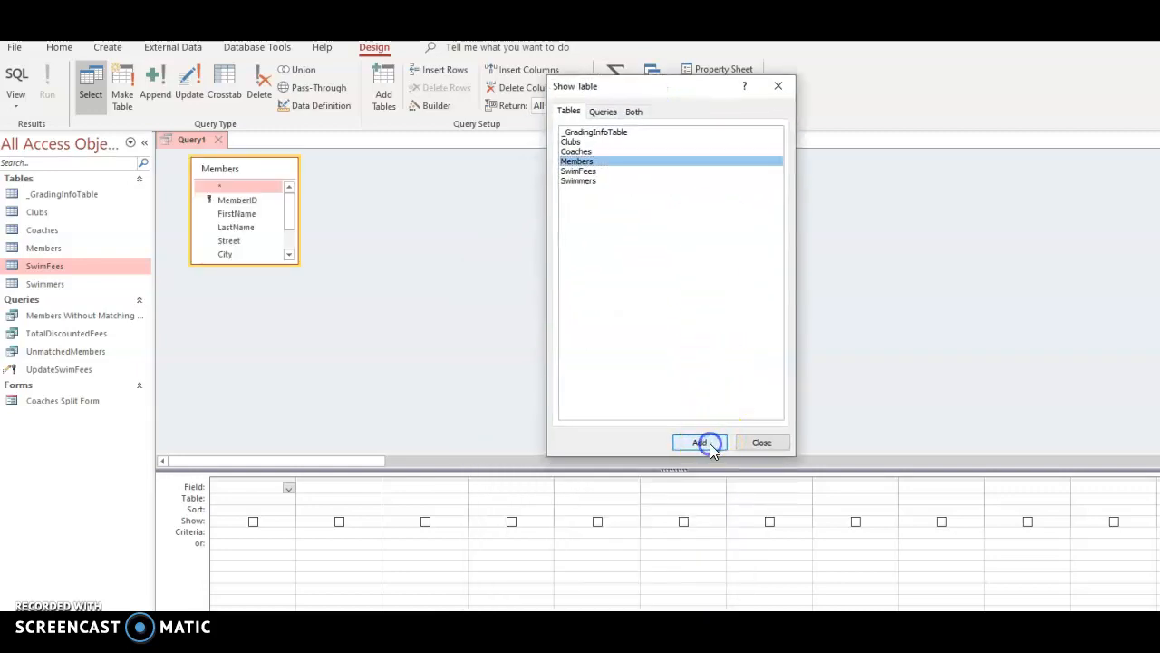
click(778, 446)
drag(237, 263, 228, 313)
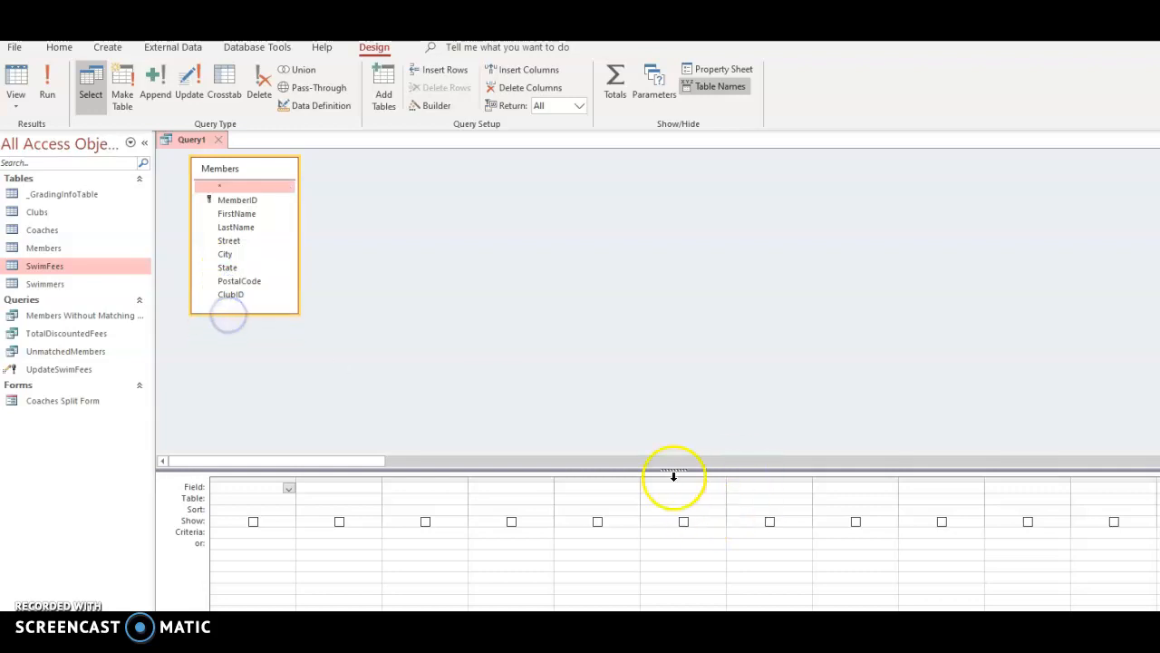
drag(677, 469, 670, 328)
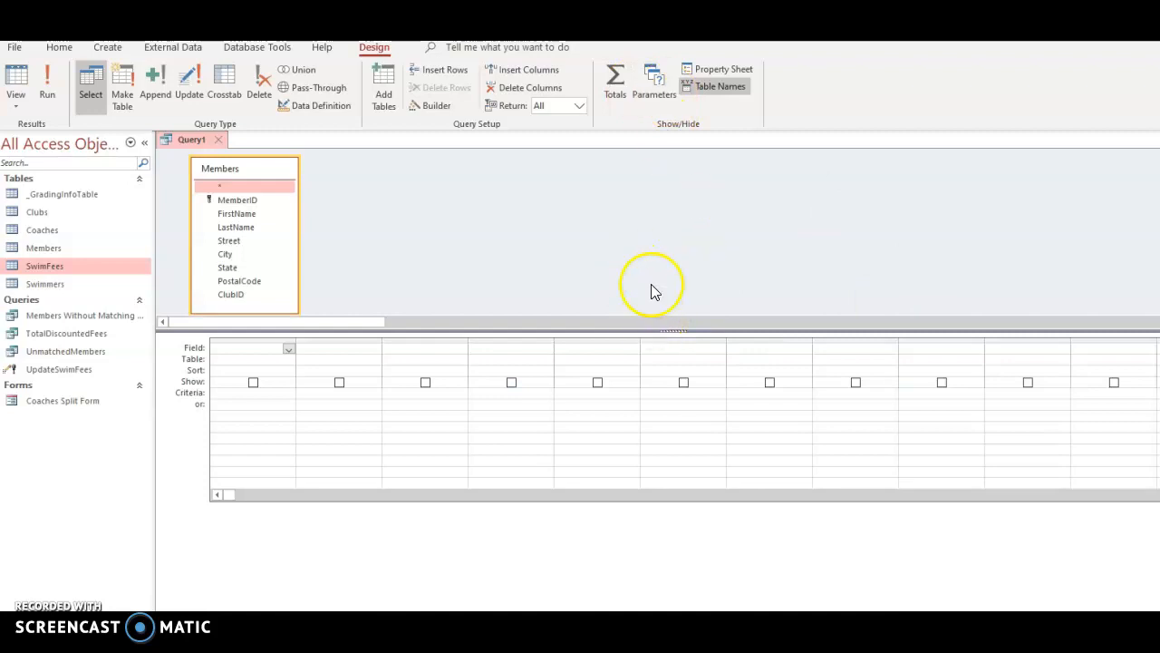
Step: Turn the query into a make-table query that creates a table named CarolineMembers in the current database
click(125, 87)
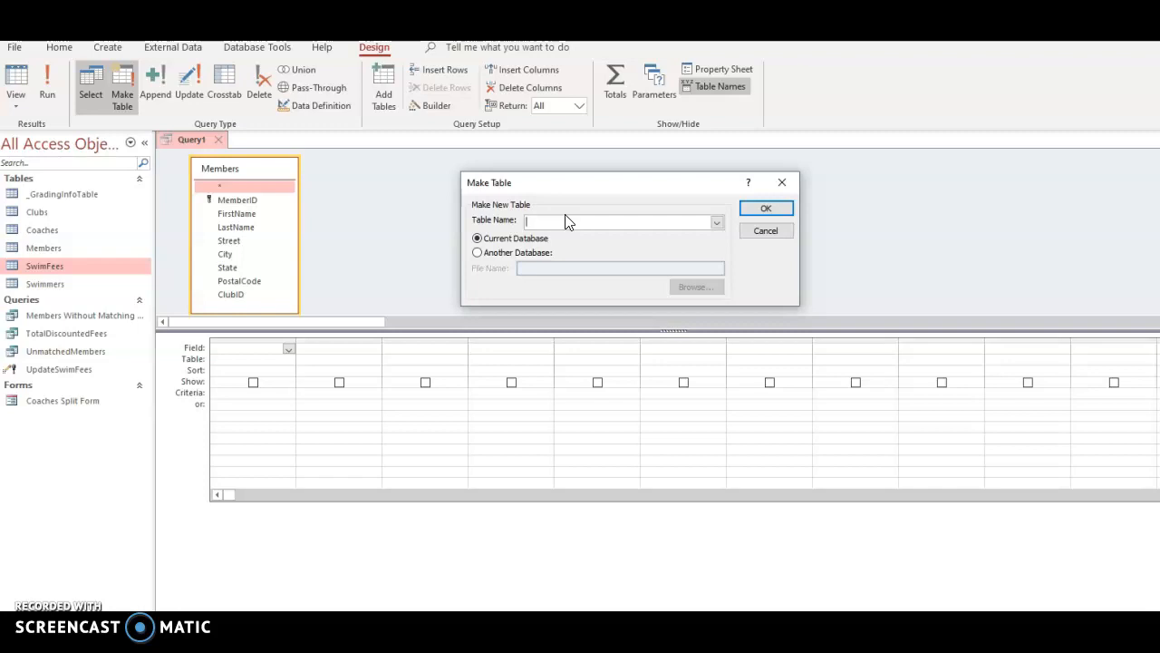
text(CarolineMembers)
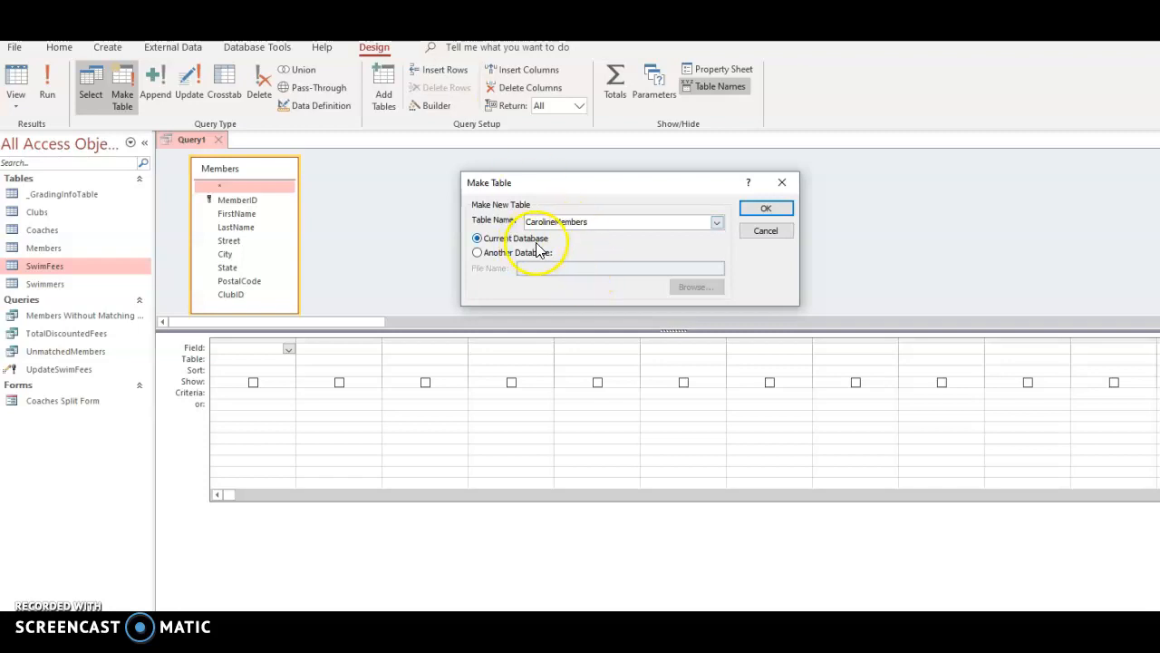
key(Left)
key(Left)
key(Left)
key(Left)
key(Left)
key(Left)
key(Left)
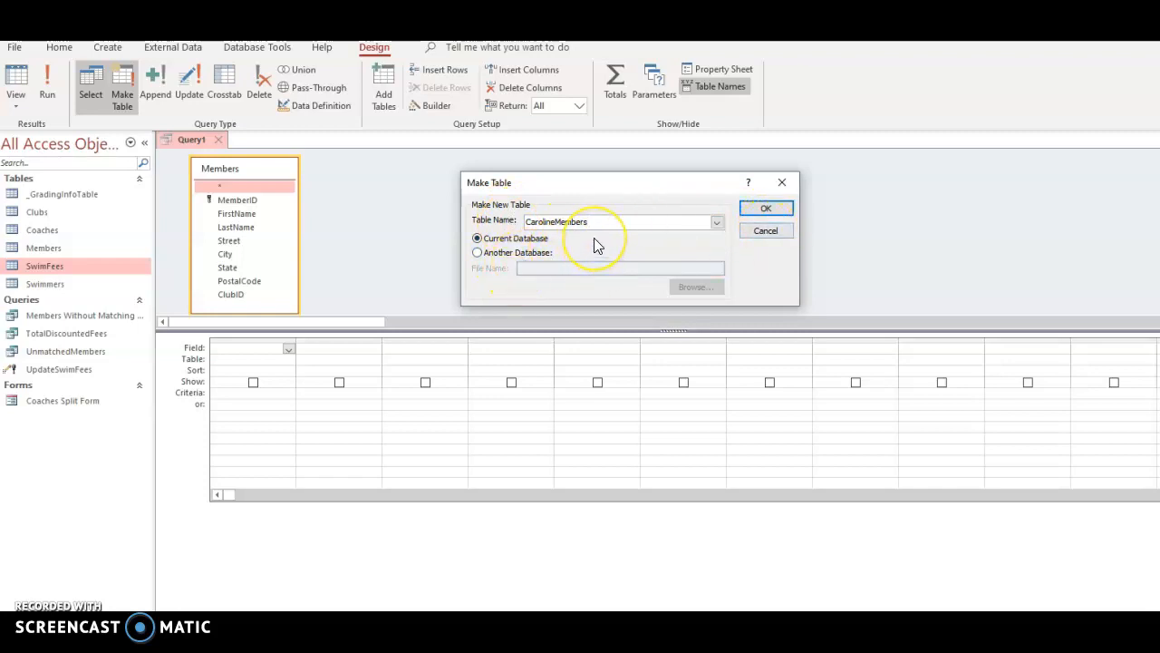
click(766, 209)
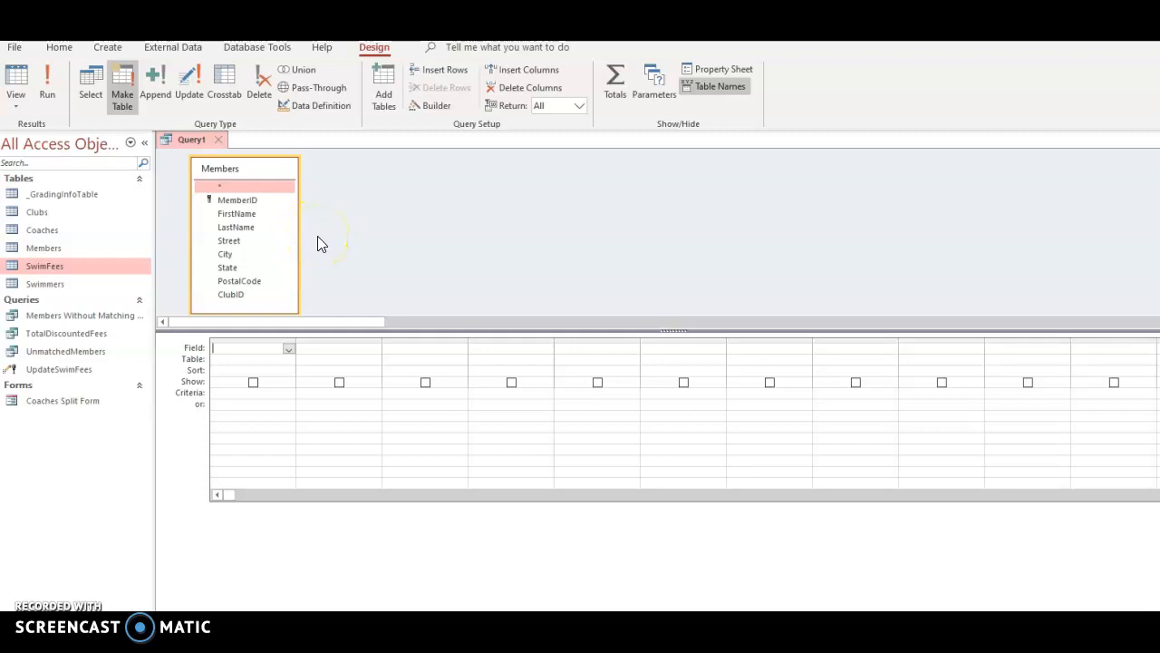
Step: Add every Members field from MemberID through ClubID to the query grid and enter NC Or SC as the State criterion
click(247, 200)
double_click(248, 200)
double_click(239, 214)
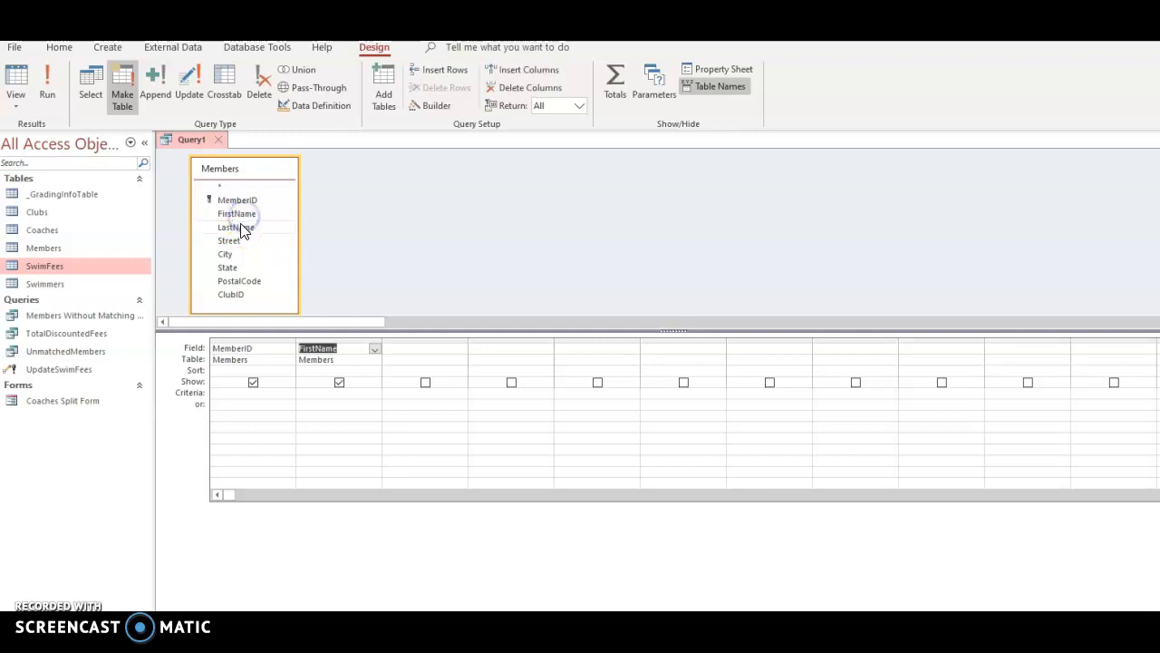
double_click(237, 227)
double_click(233, 240)
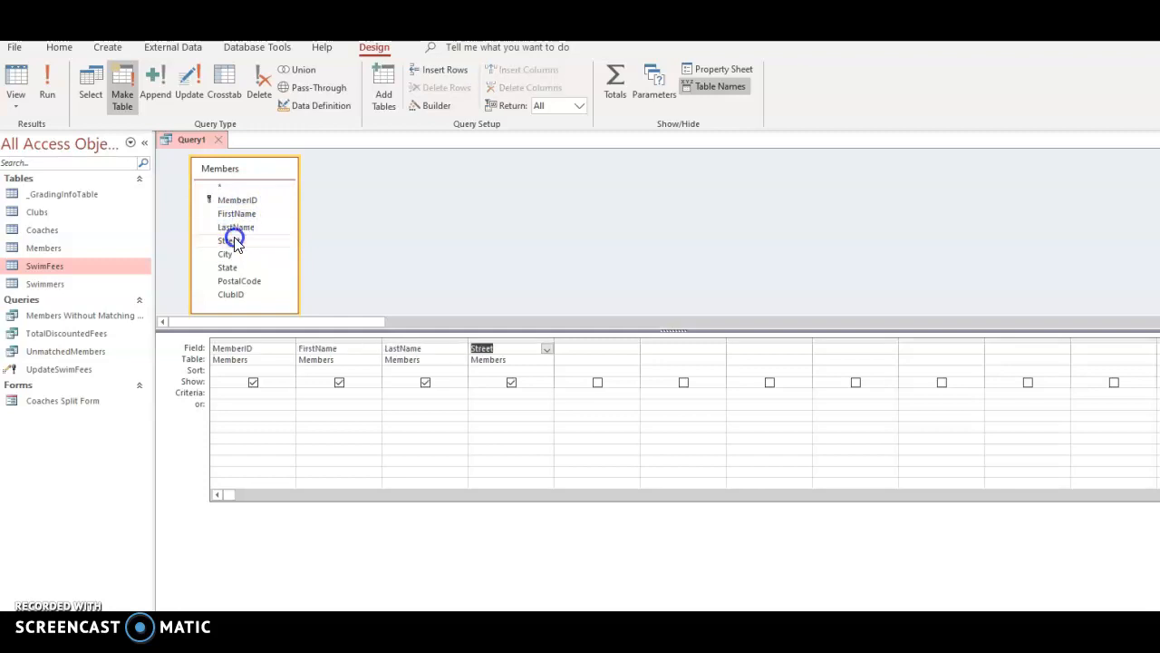
double_click(228, 254)
double_click(229, 267)
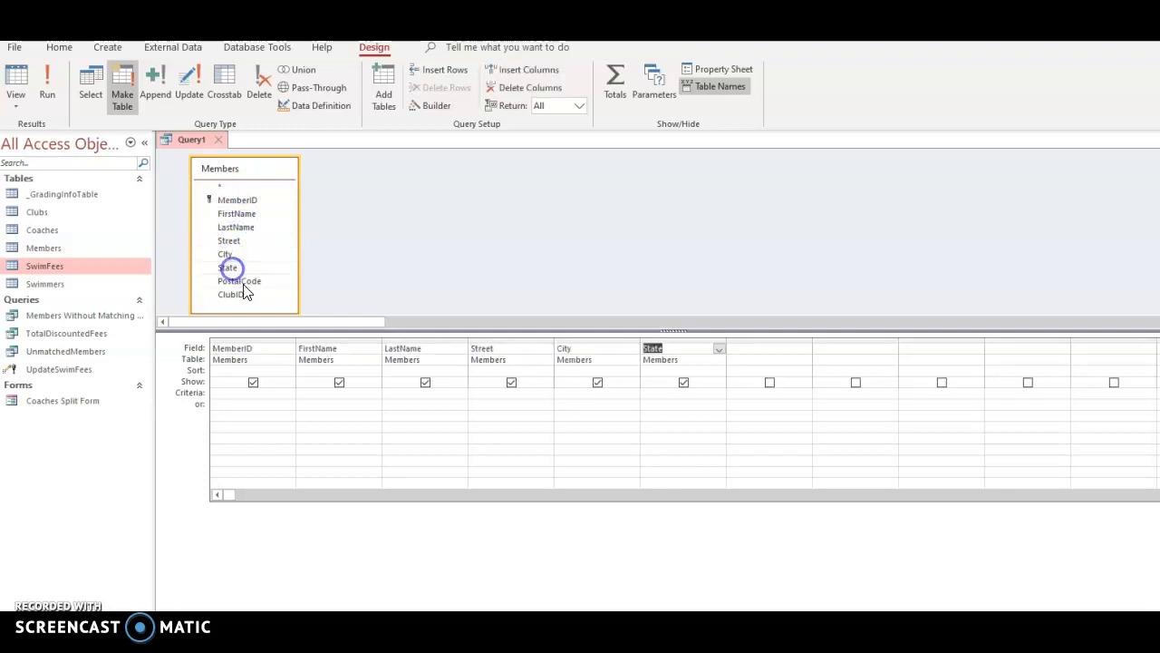
double_click(246, 283)
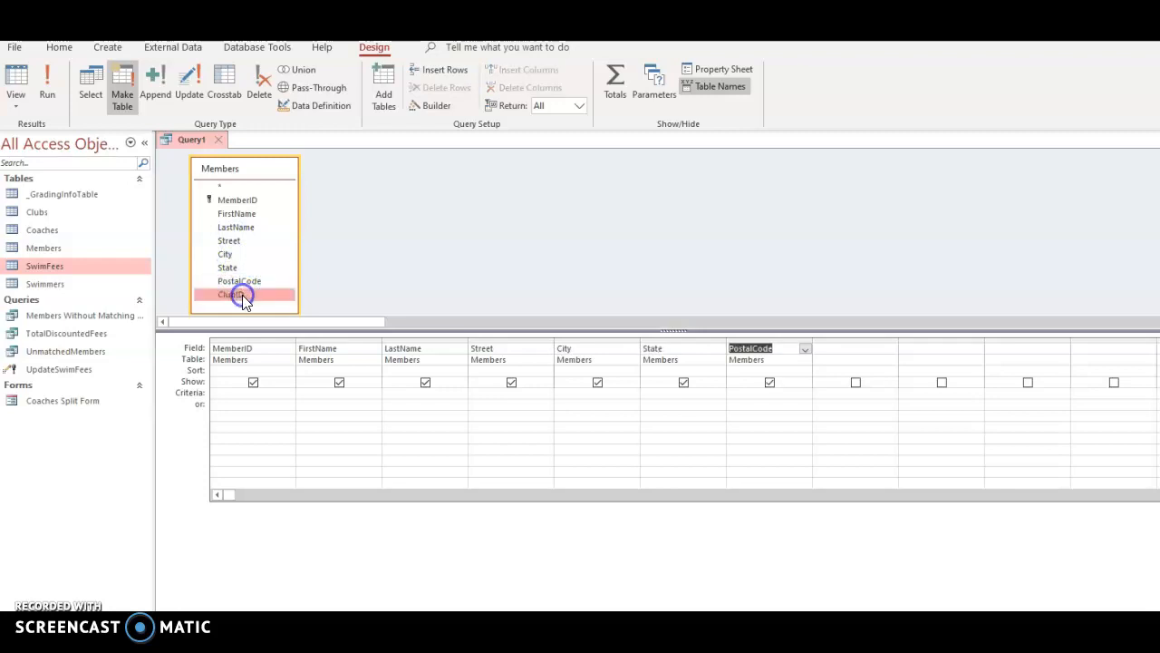
double_click(238, 294)
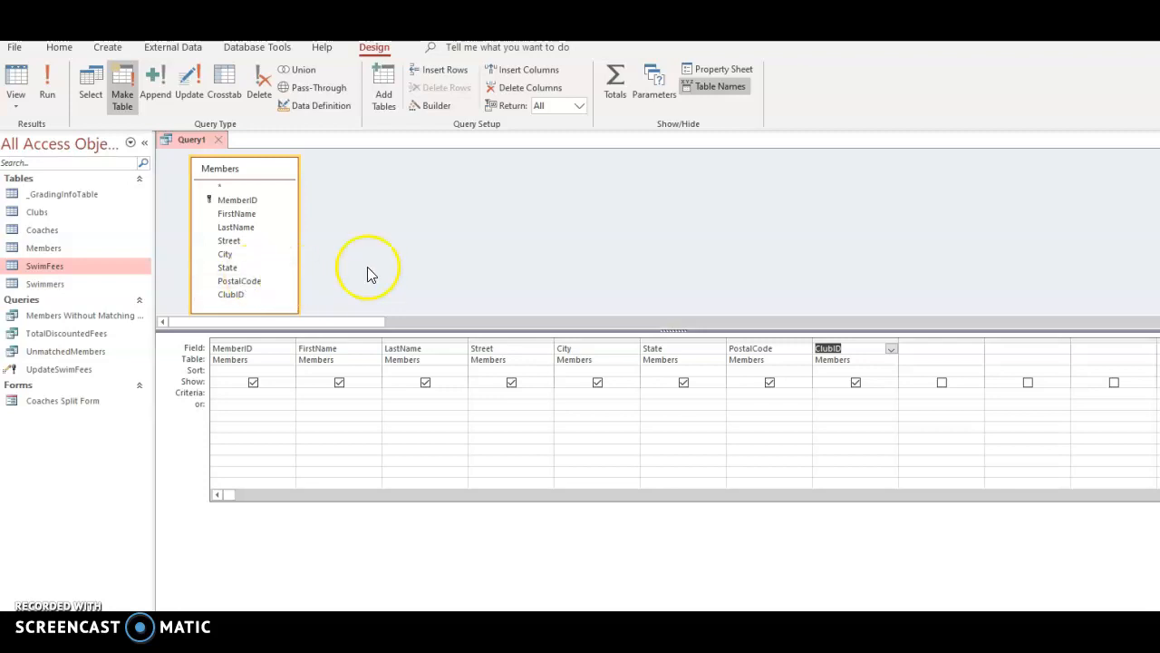
click(663, 391)
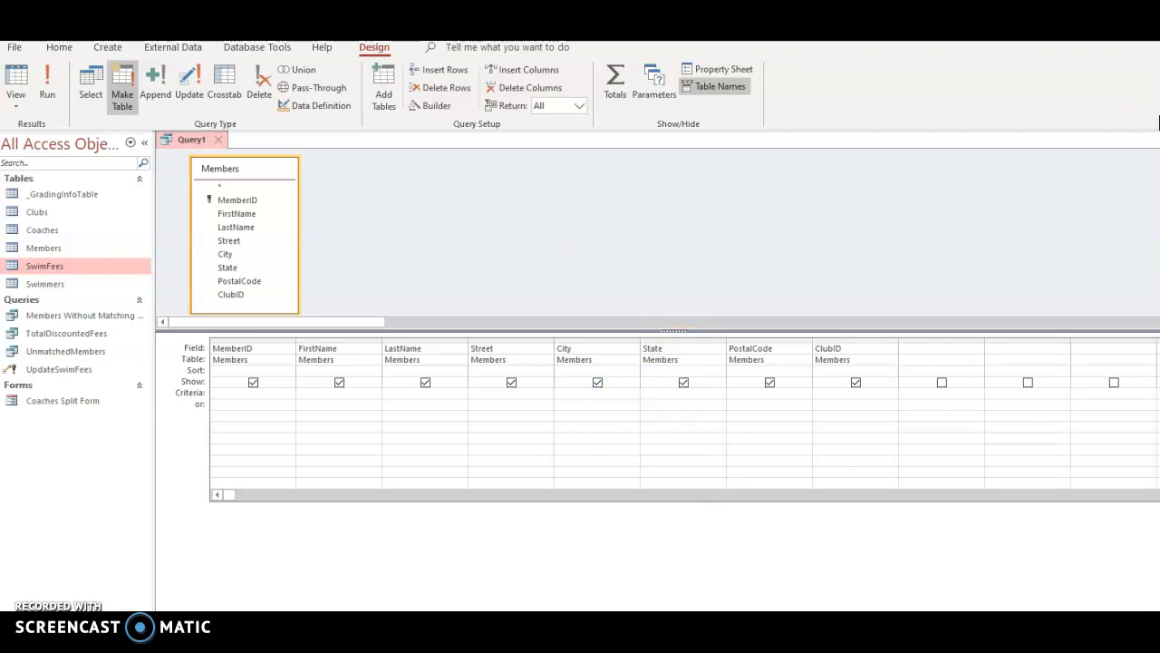
text(NC Or SC)
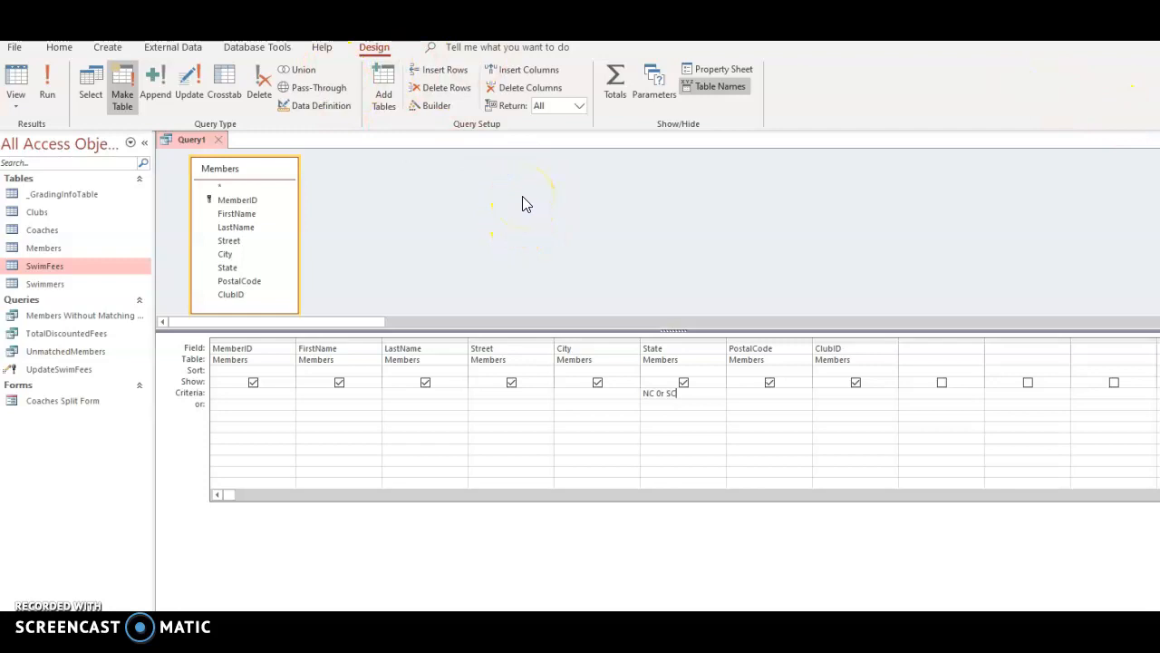
Step: Save the query as NCSCMembers and run it to create the new table
right_click(189, 139)
click(233, 143)
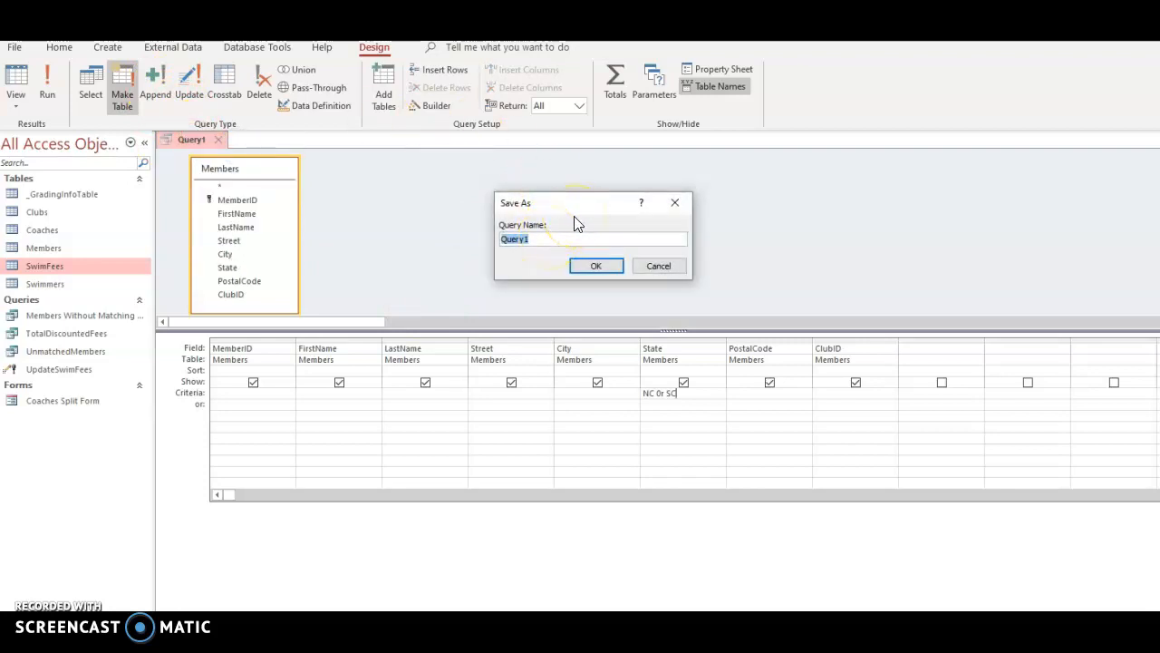
text(NCSCMembers)
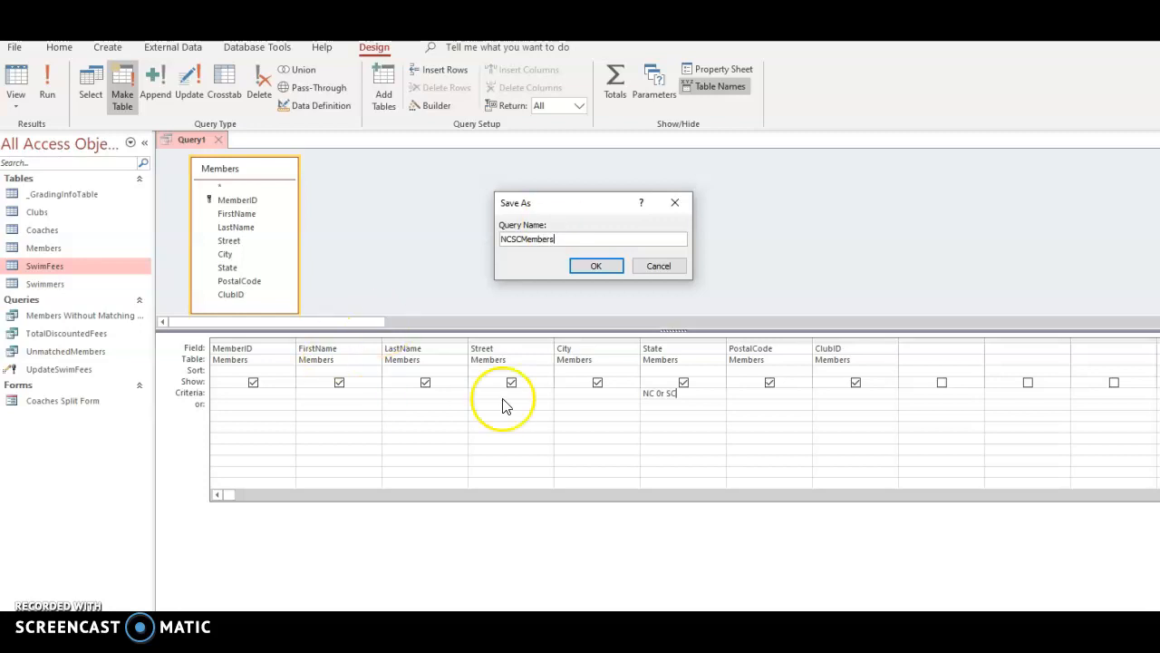
click(594, 269)
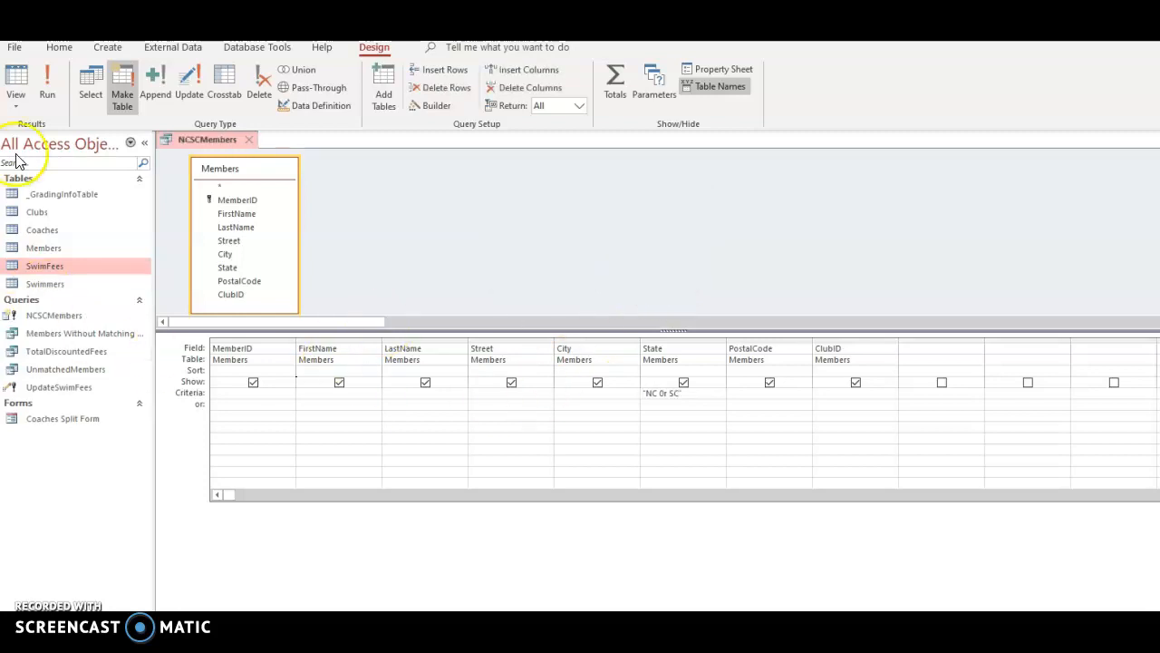
click(46, 88)
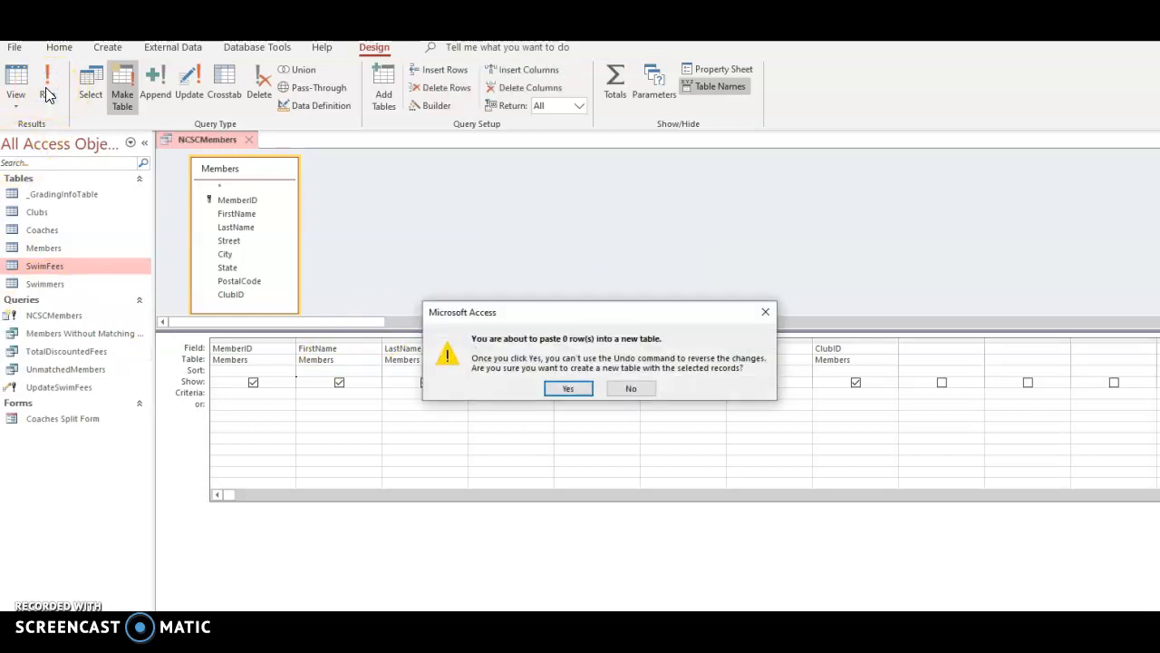
click(567, 390)
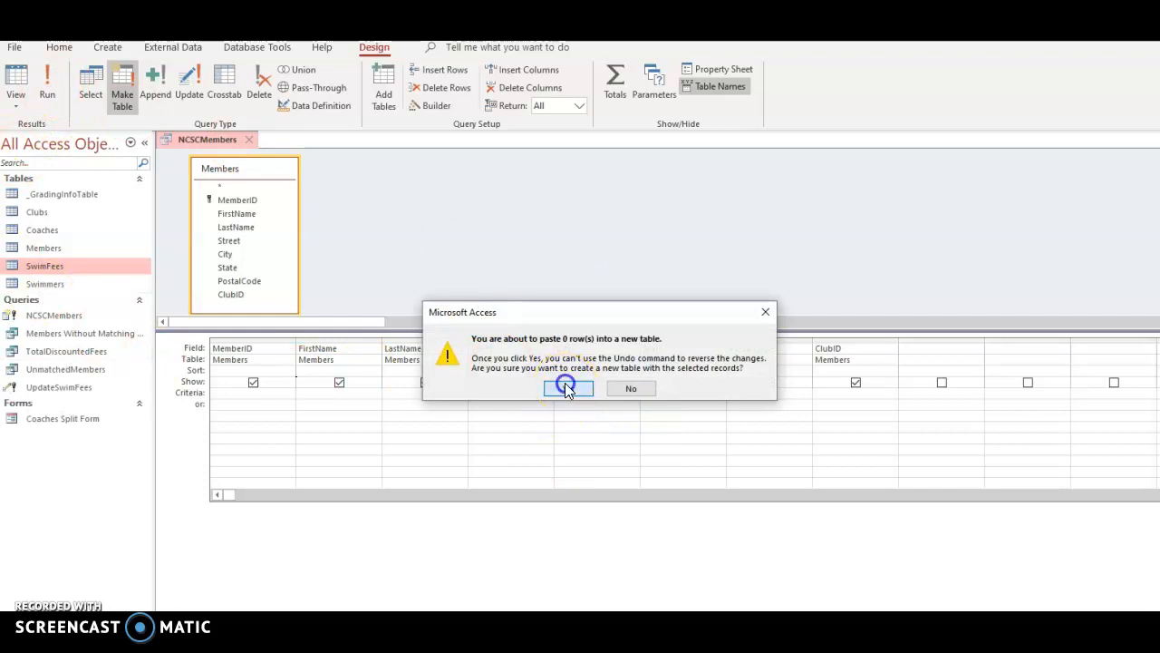
Step: Correct the State criterion to "NC" Or "SC"
click(670, 394)
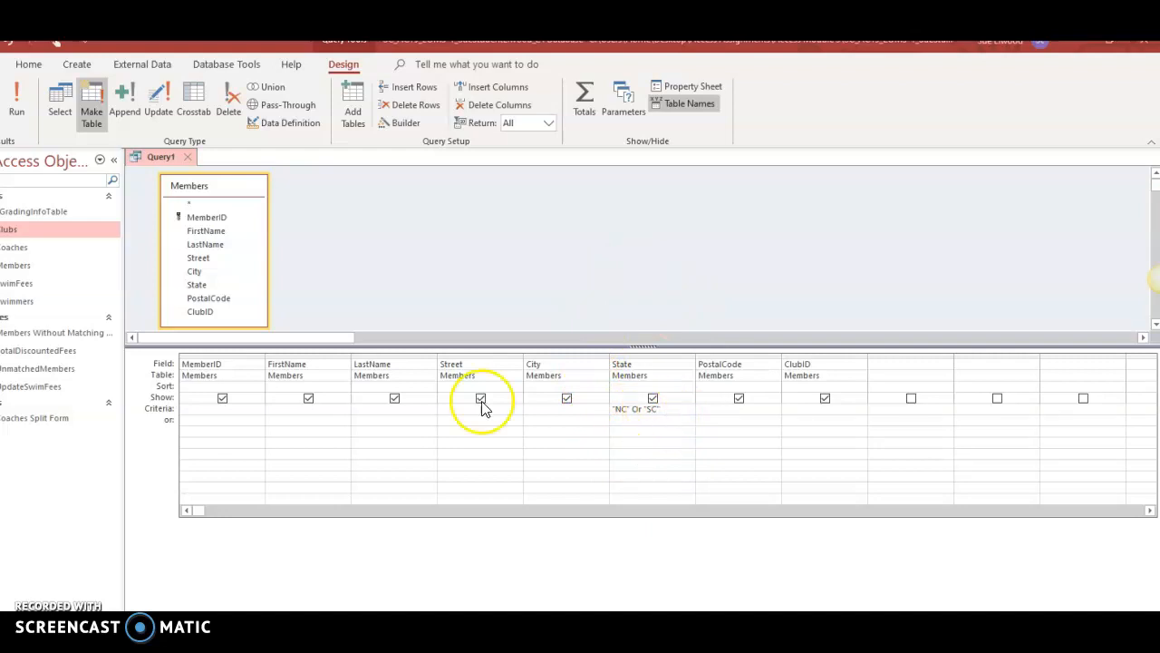
Step: Run the make-table query to create the CarolinaMembers table, and save the query as NCSCMembers
click(18, 96)
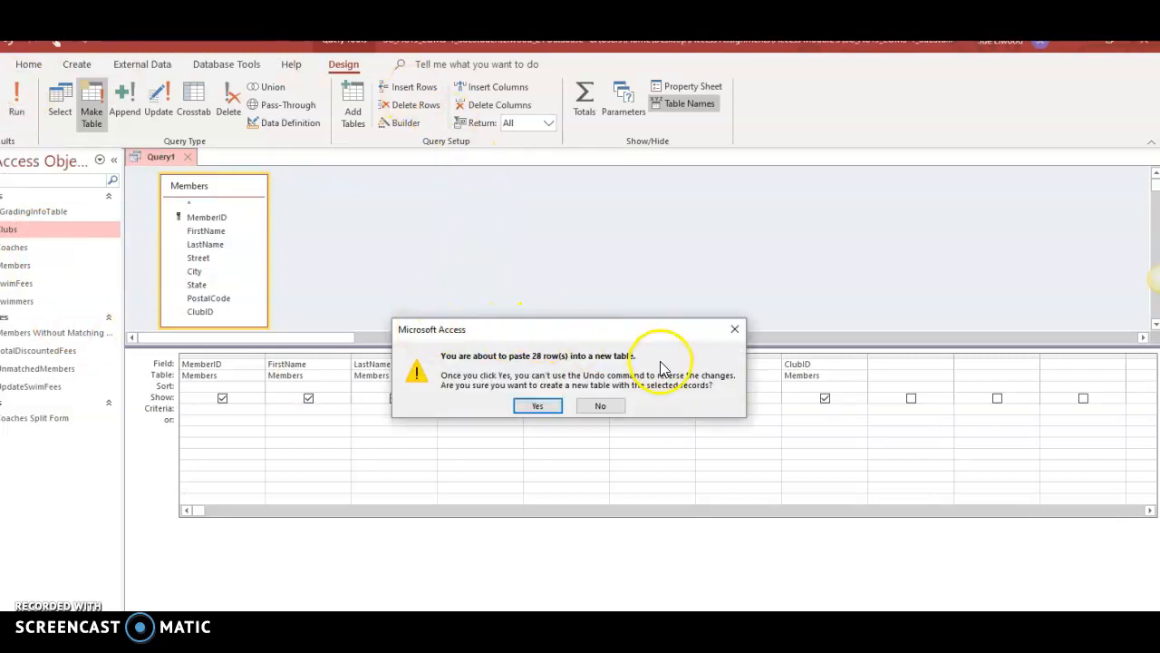
click(543, 408)
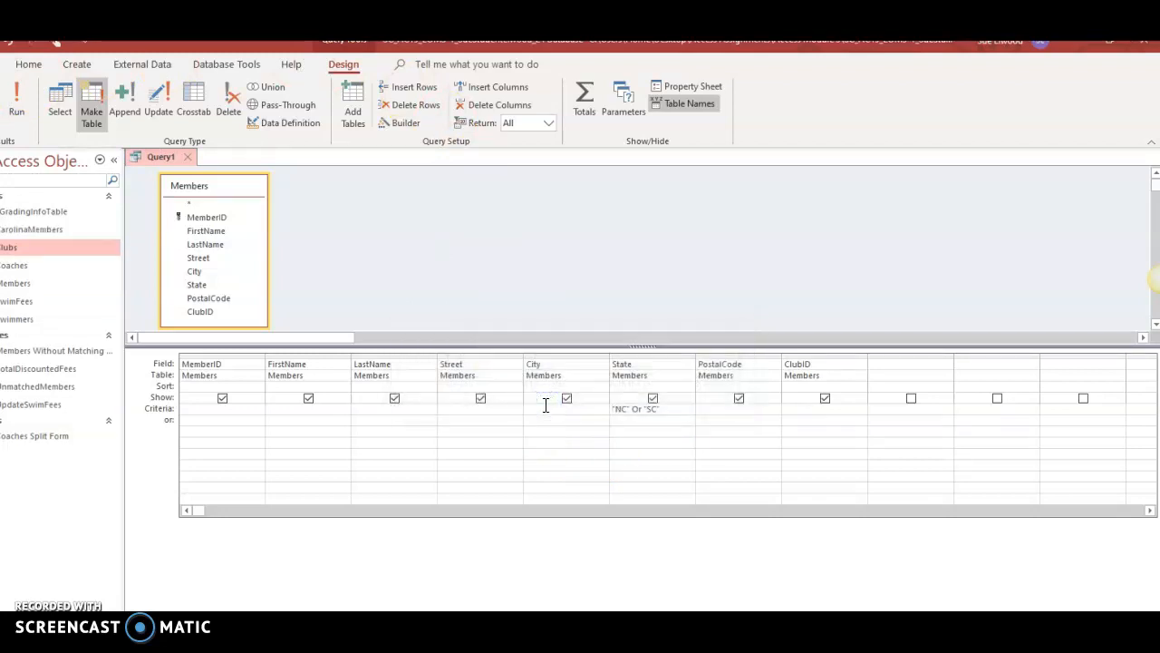
right_click(164, 162)
click(204, 171)
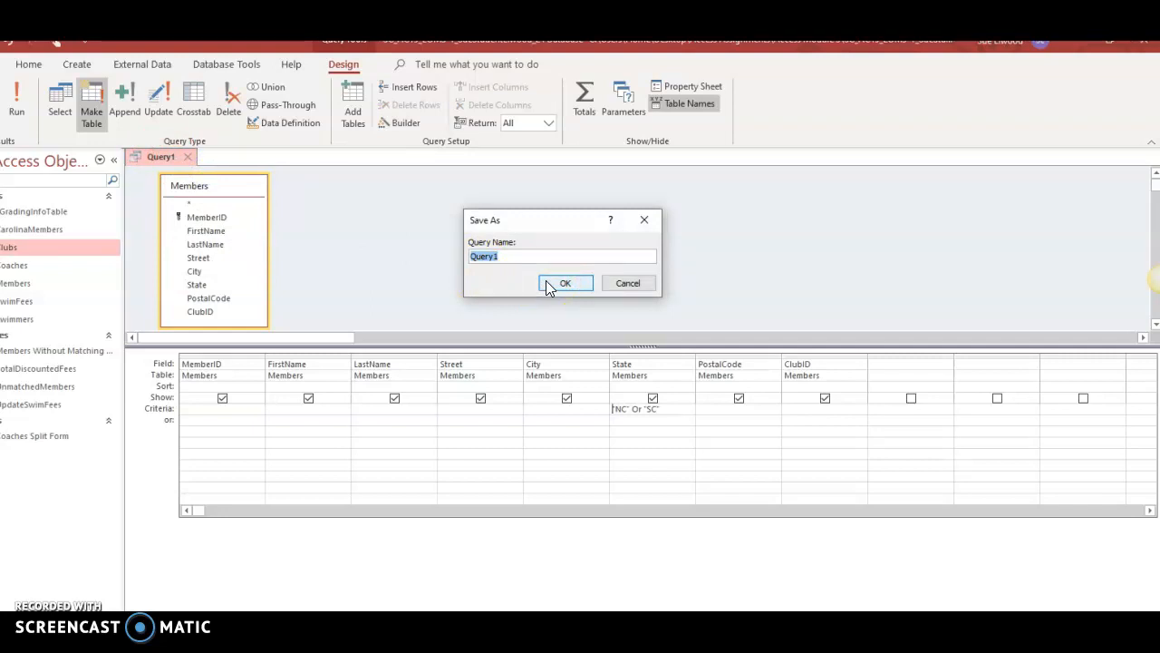
text(NCSCMembers)
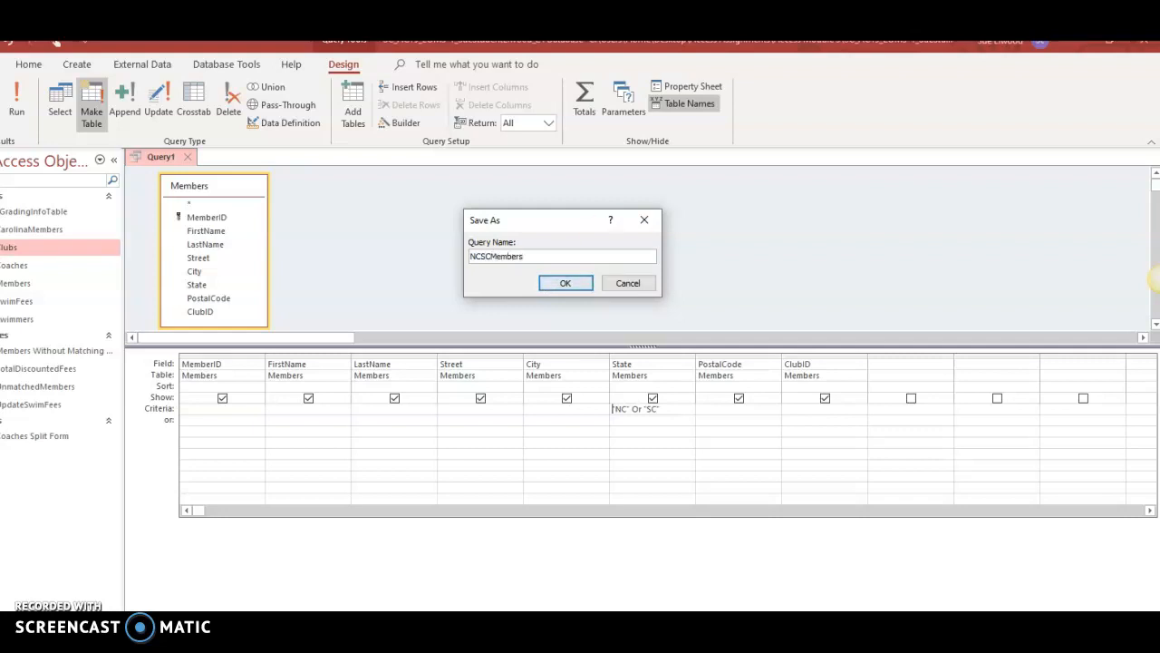
click(585, 282)
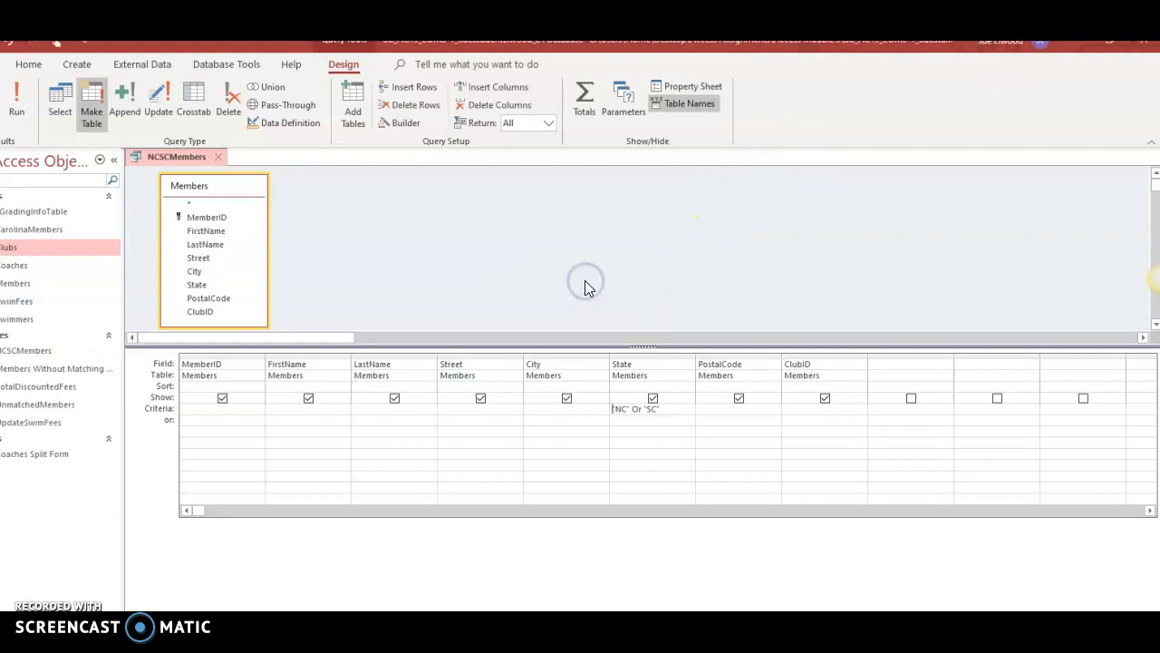
Step: Close the NCSCMembers query and open the new CarolinaMembers table to check its records
click(219, 158)
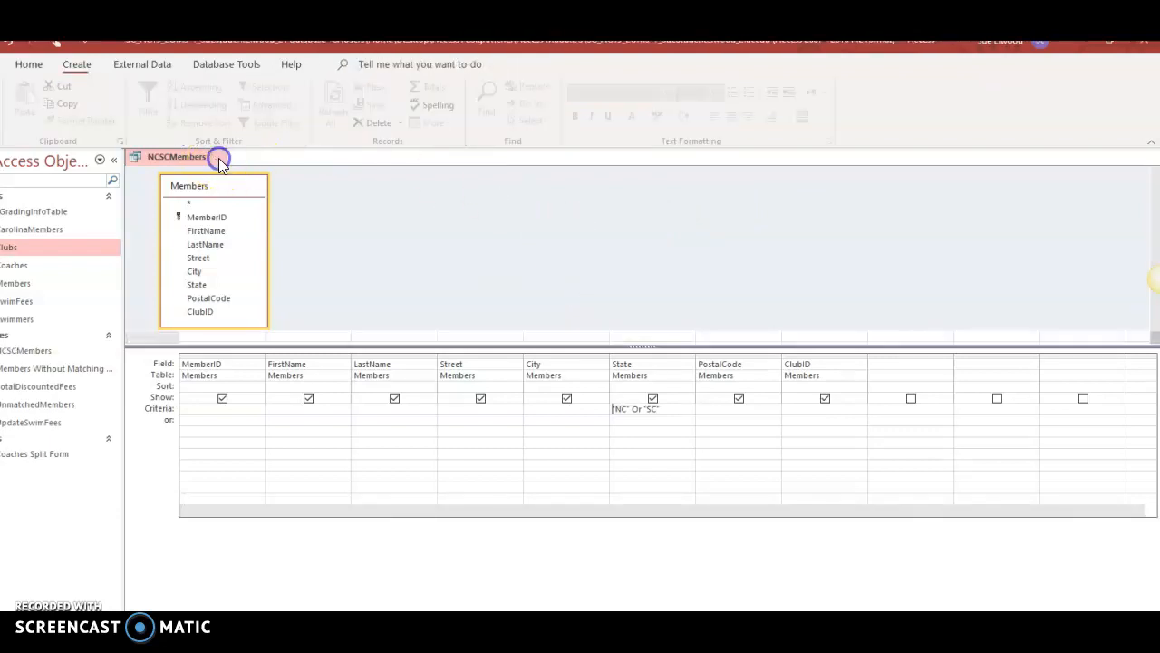
drag(12, 222, 83, 228)
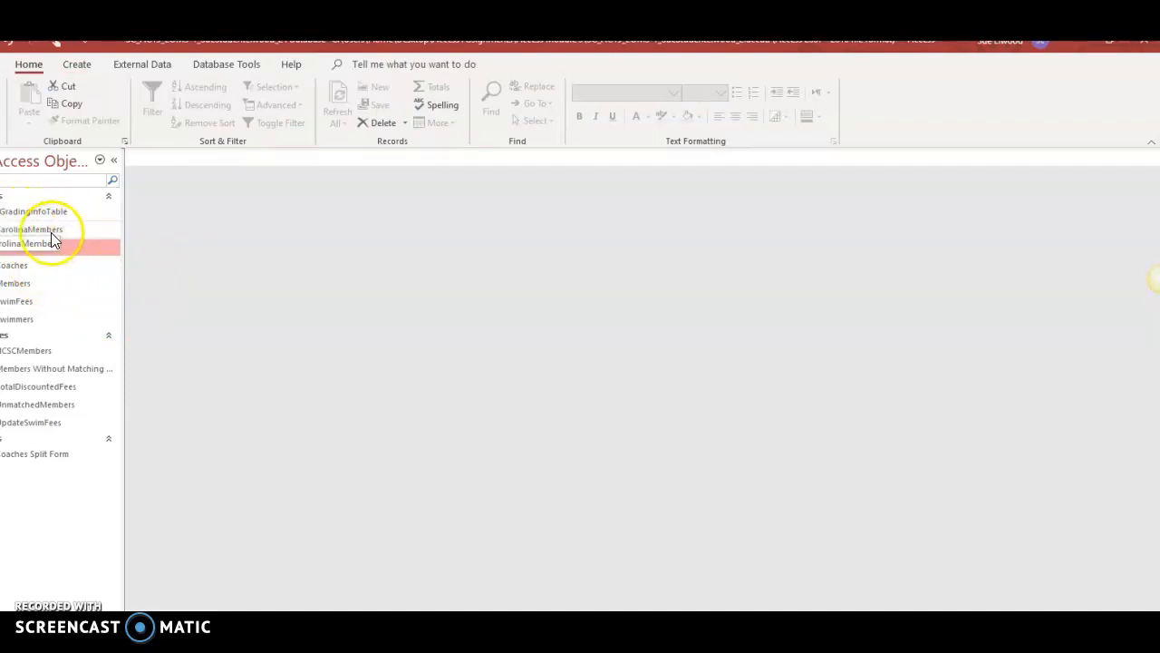
double_click(66, 228)
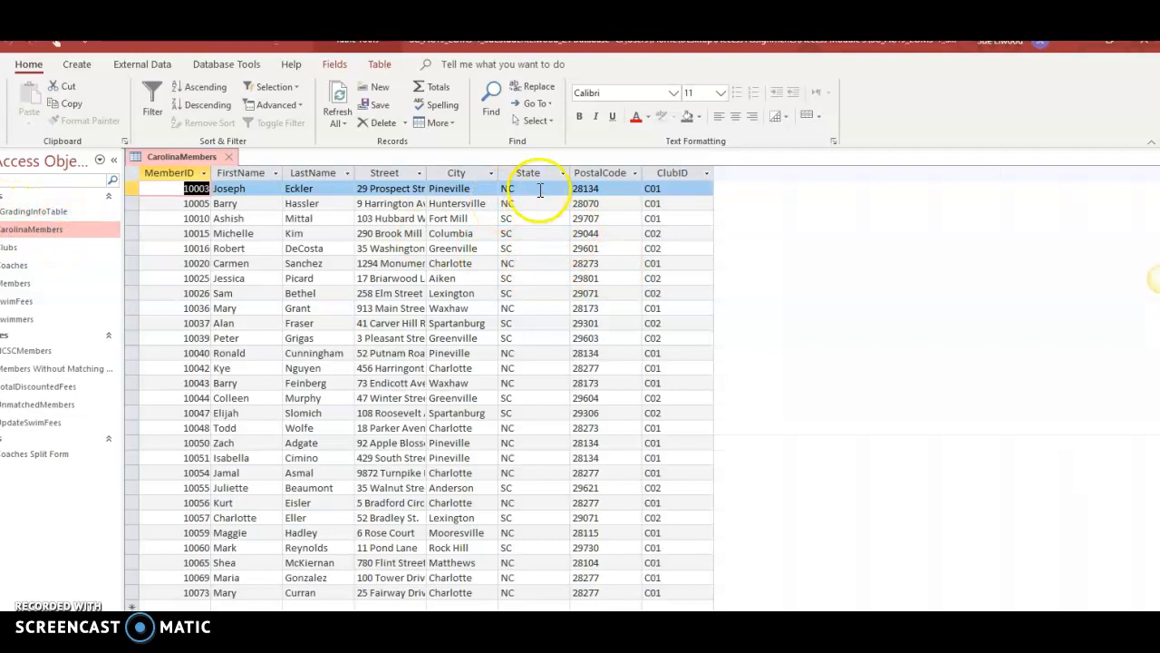